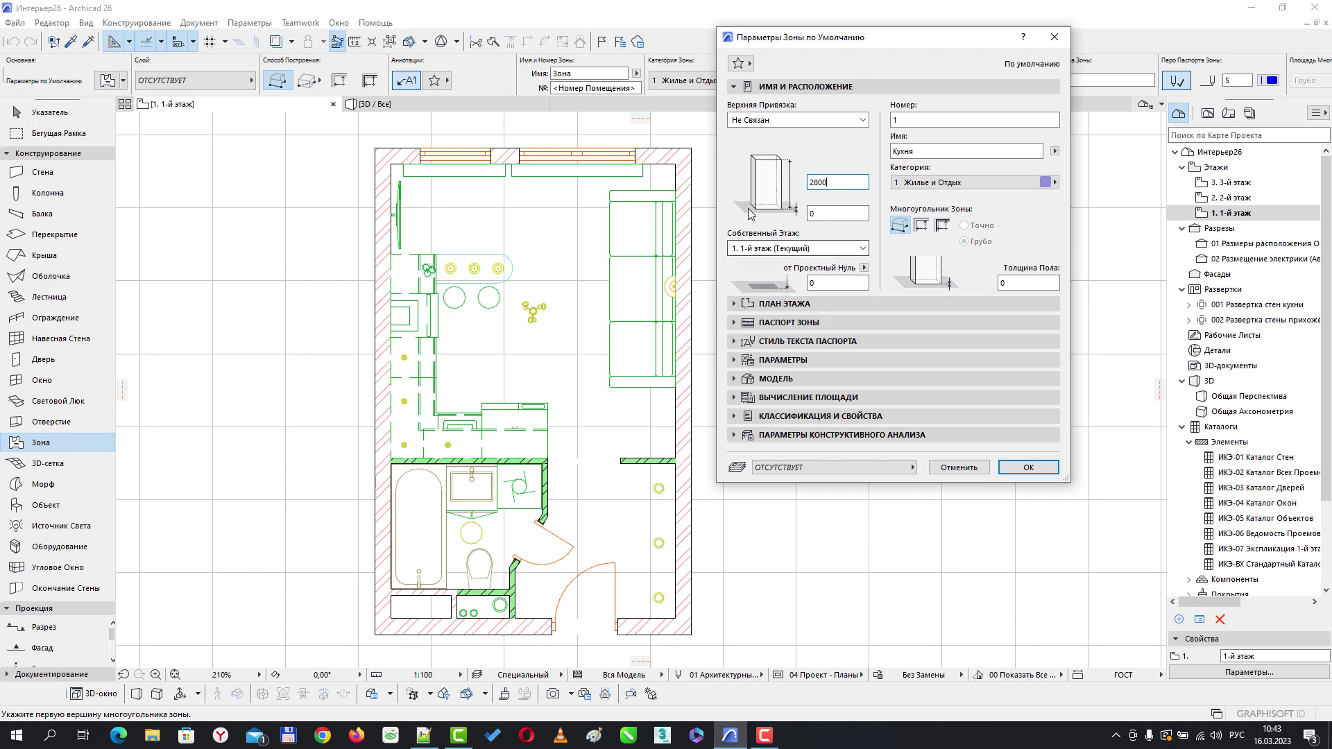
Set the default zone's bottom offset to 10
{"action": "left_click", "coordinate": [822, 215]}
{"action": "type", "text": "10"}
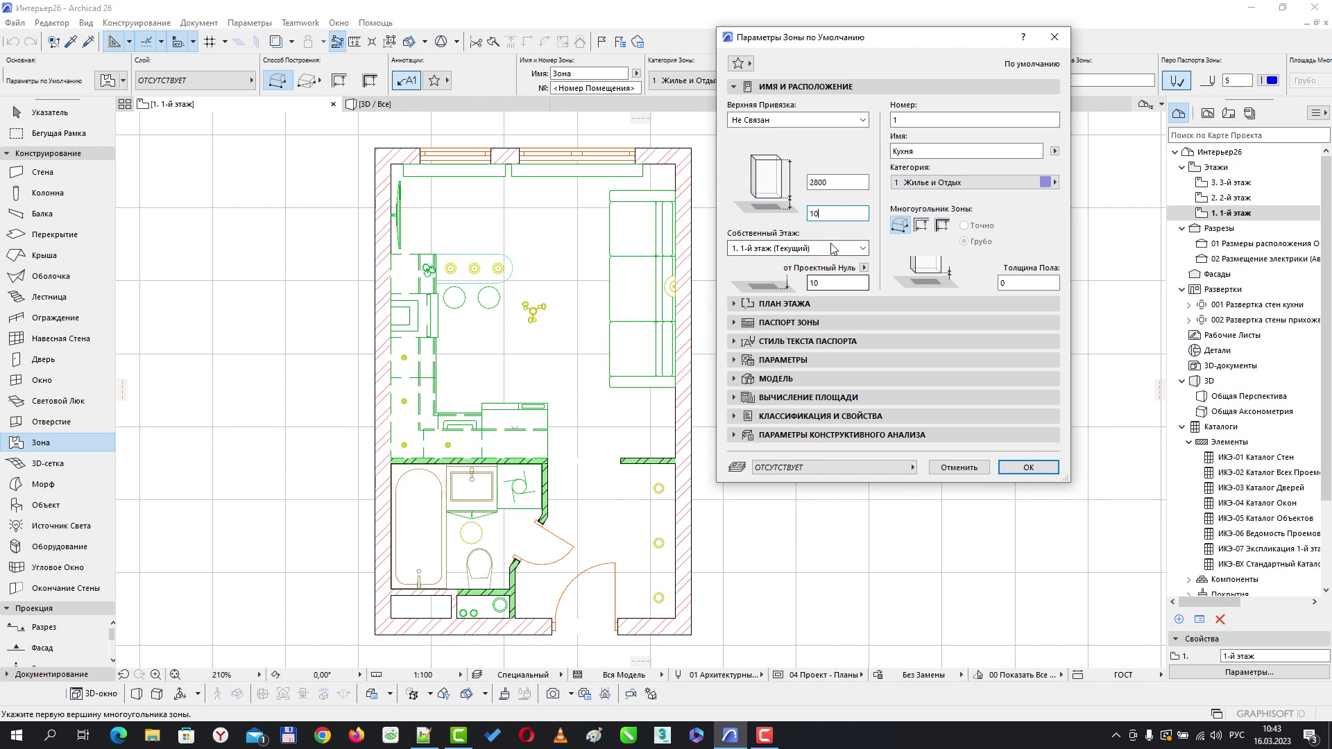
{"action": "key", "text": "Tab"}
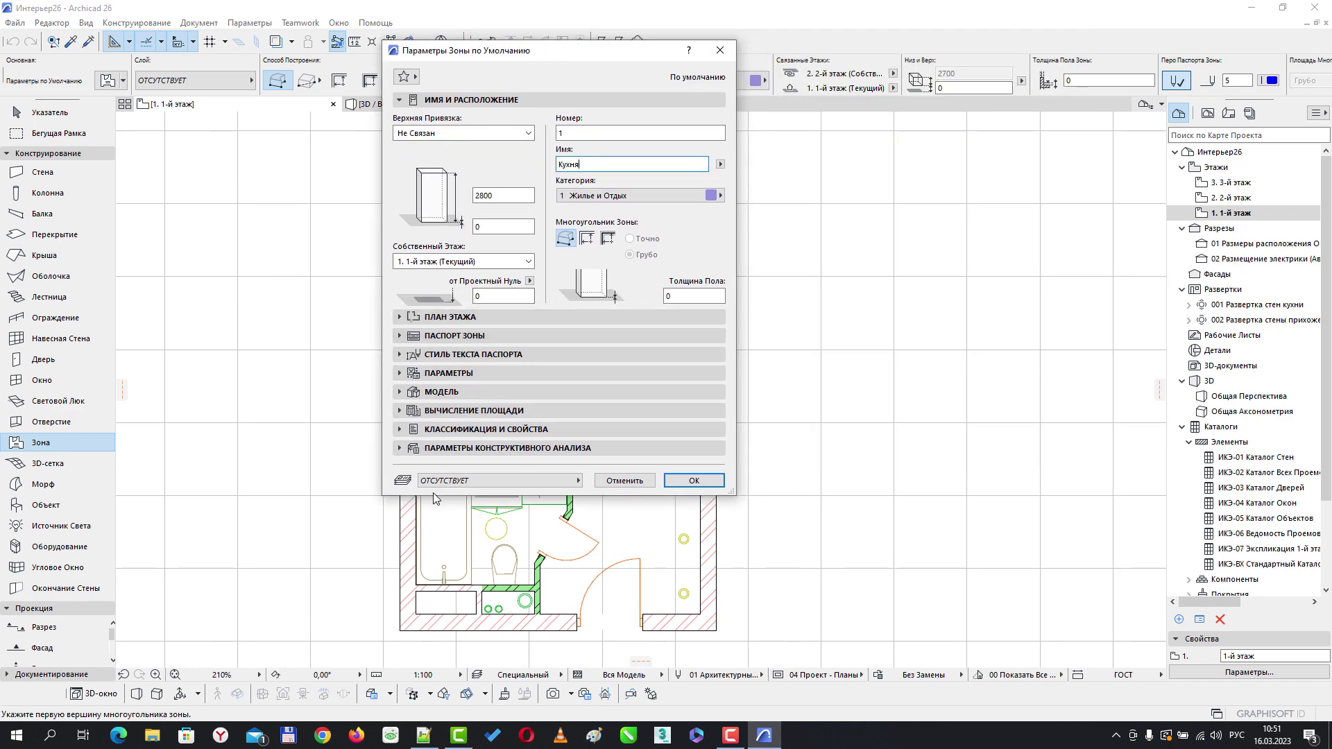
Assign the default zone to layer 010 Зонирование and set its floor thickness to 10
{"action": "left_click", "coordinate": [575, 480]}
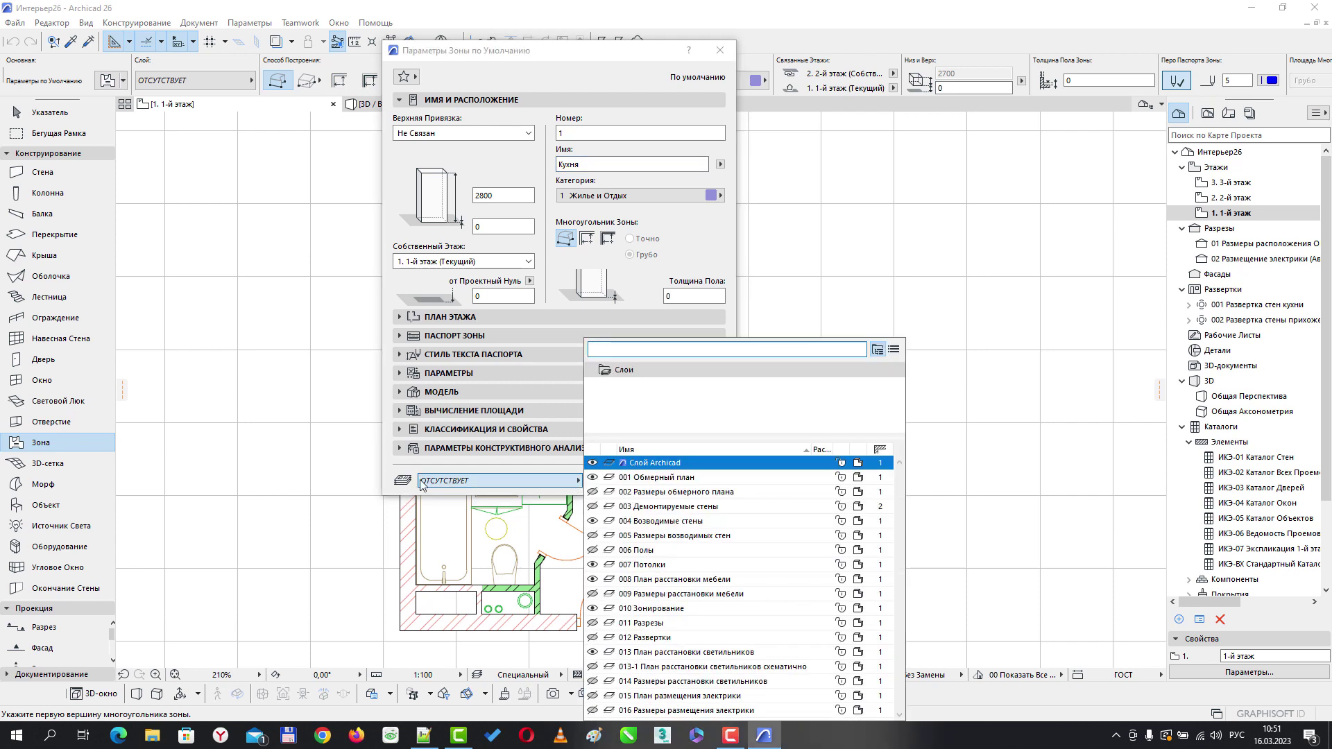
{"action": "left_click", "coordinate": [652, 609]}
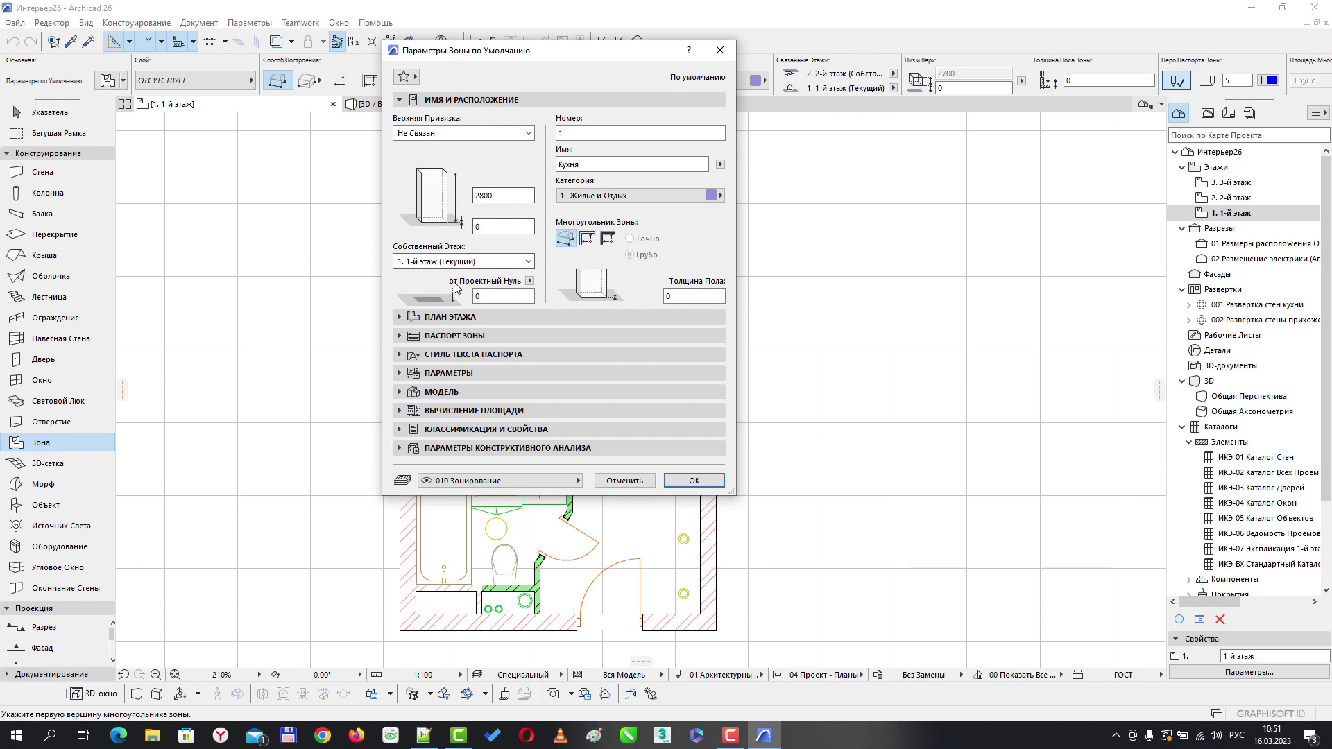
{"action": "double_click", "coordinate": [479, 226]}
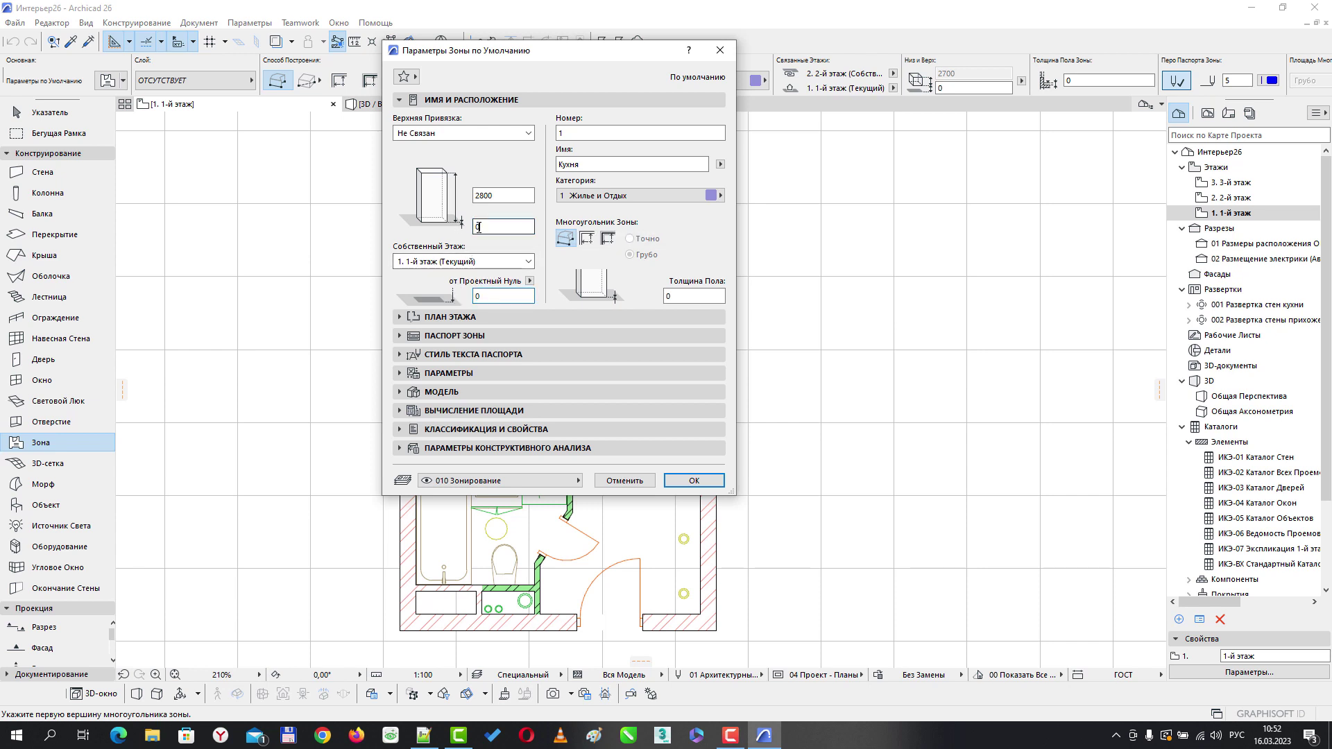
{"action": "double_click", "coordinate": [471, 296]}
{"action": "double_click", "coordinate": [494, 227]}
{"action": "key", "text": "Tab"}
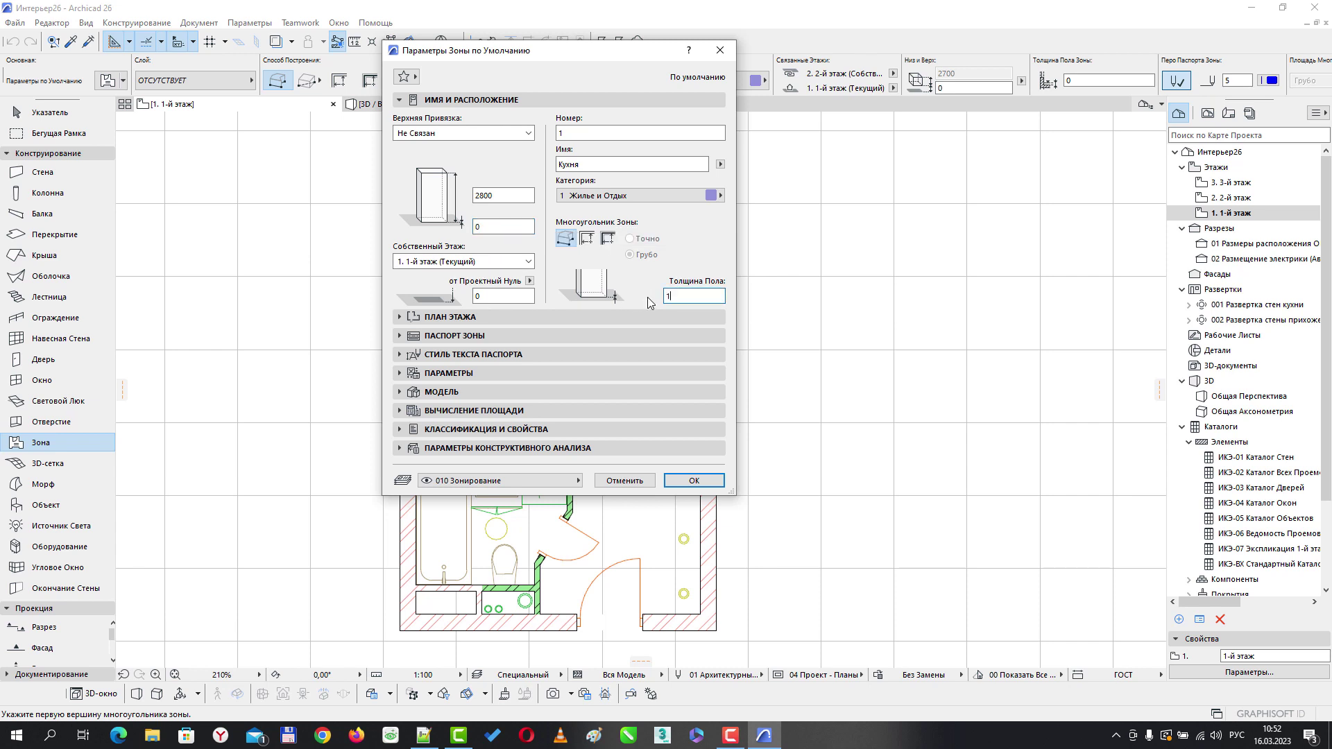
{"action": "type", "text": "10"}
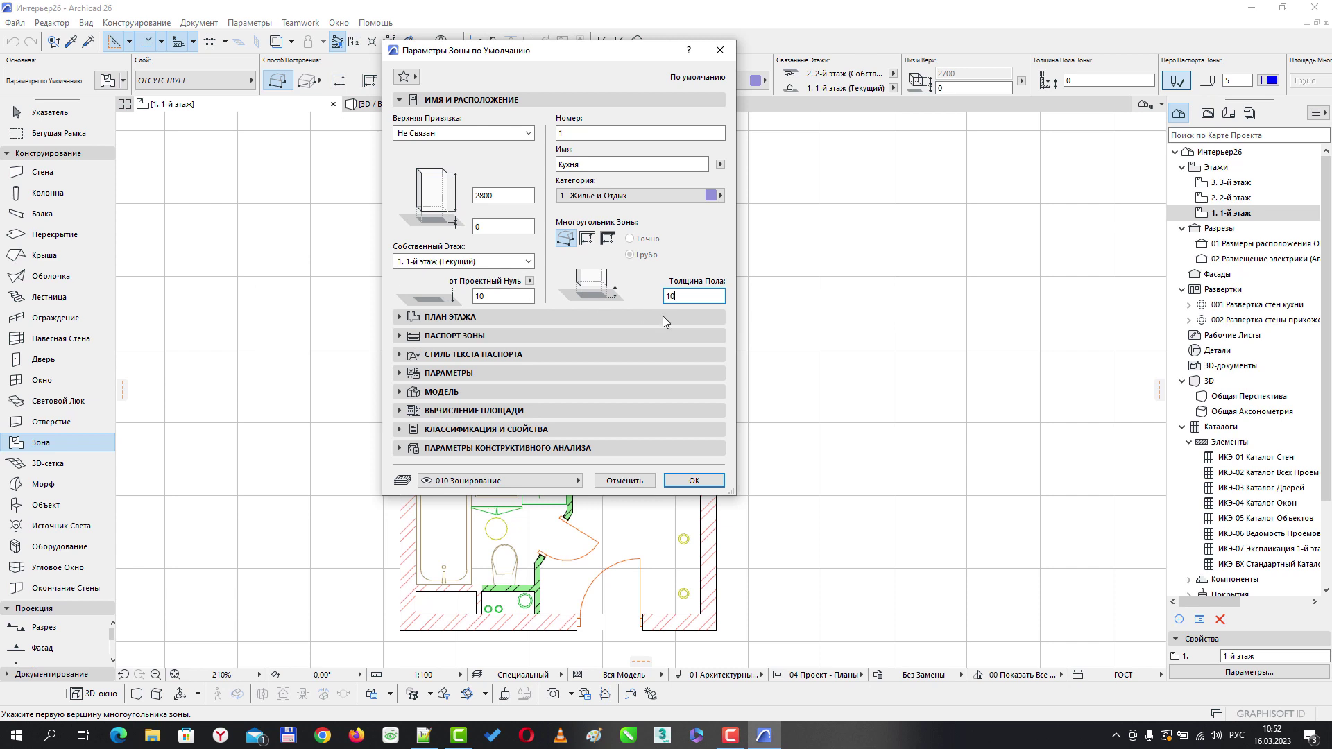
{"action": "left_click", "coordinate": [694, 480]}
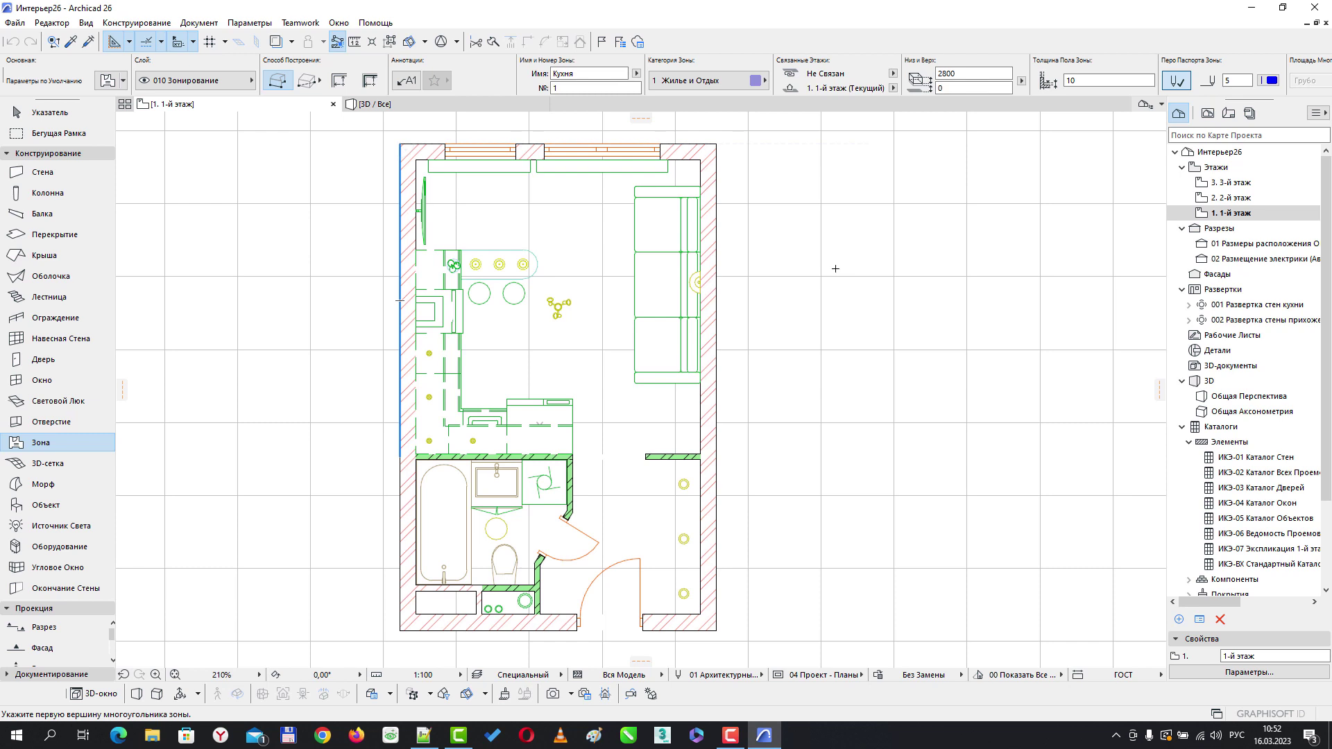
Create the Кухня zone in the kitchen-living room by inner-edge boundary detection and place its stamp in the room
{"action": "left_click", "coordinate": [306, 80]}
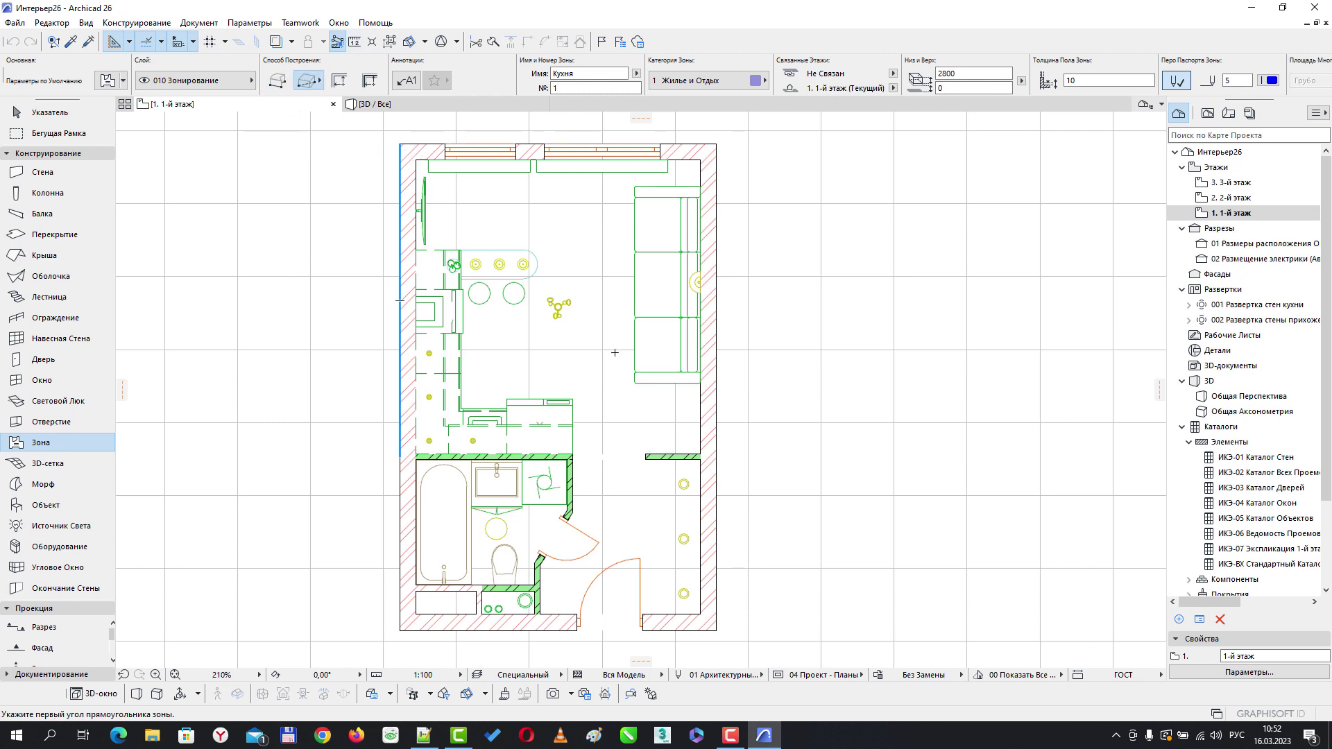
{"action": "left_click", "coordinate": [339, 81]}
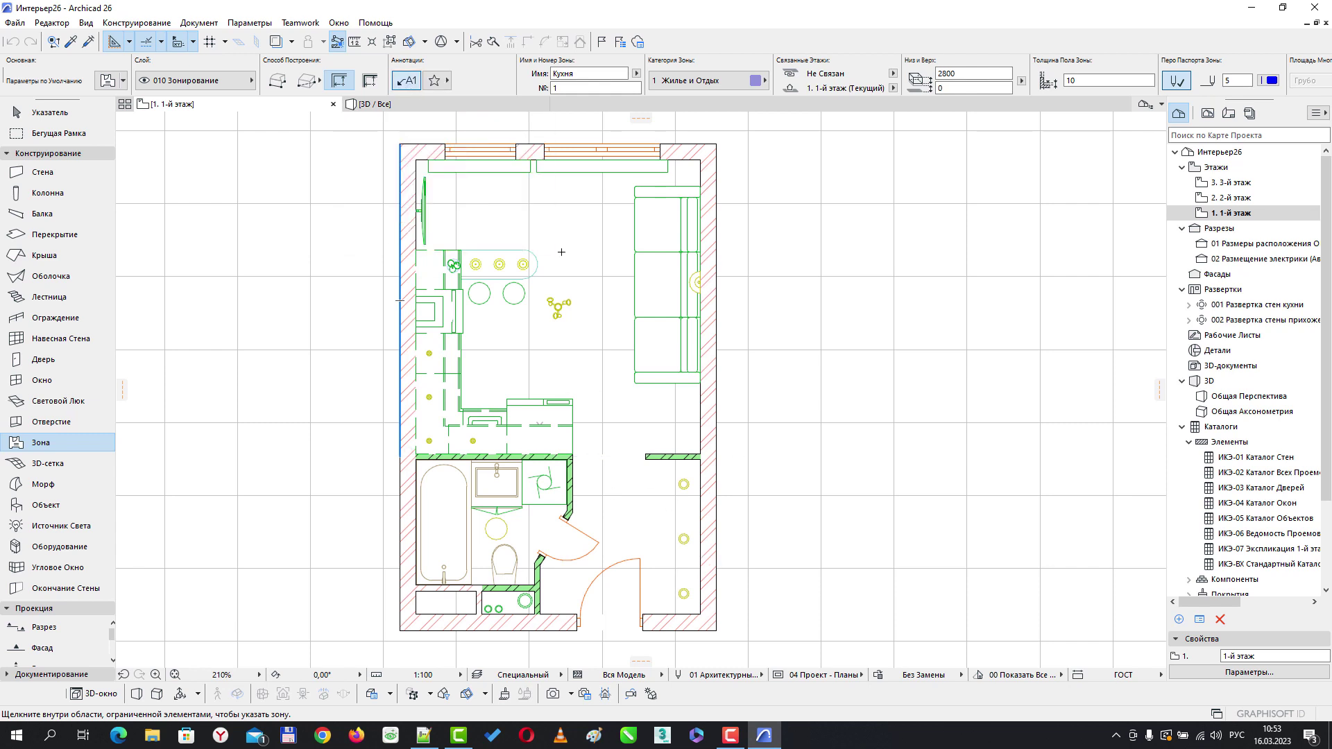
{"action": "left_click", "coordinate": [585, 269]}
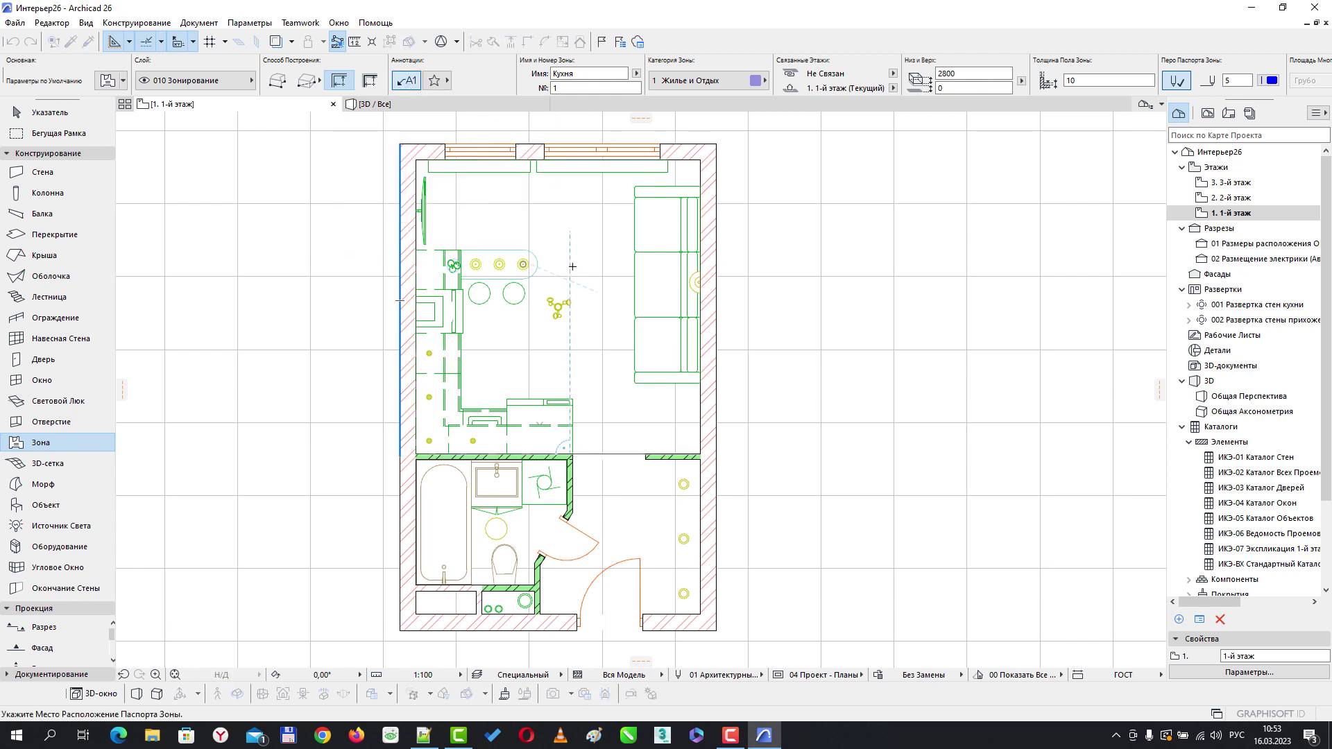
{"action": "left_click", "coordinate": [583, 259]}
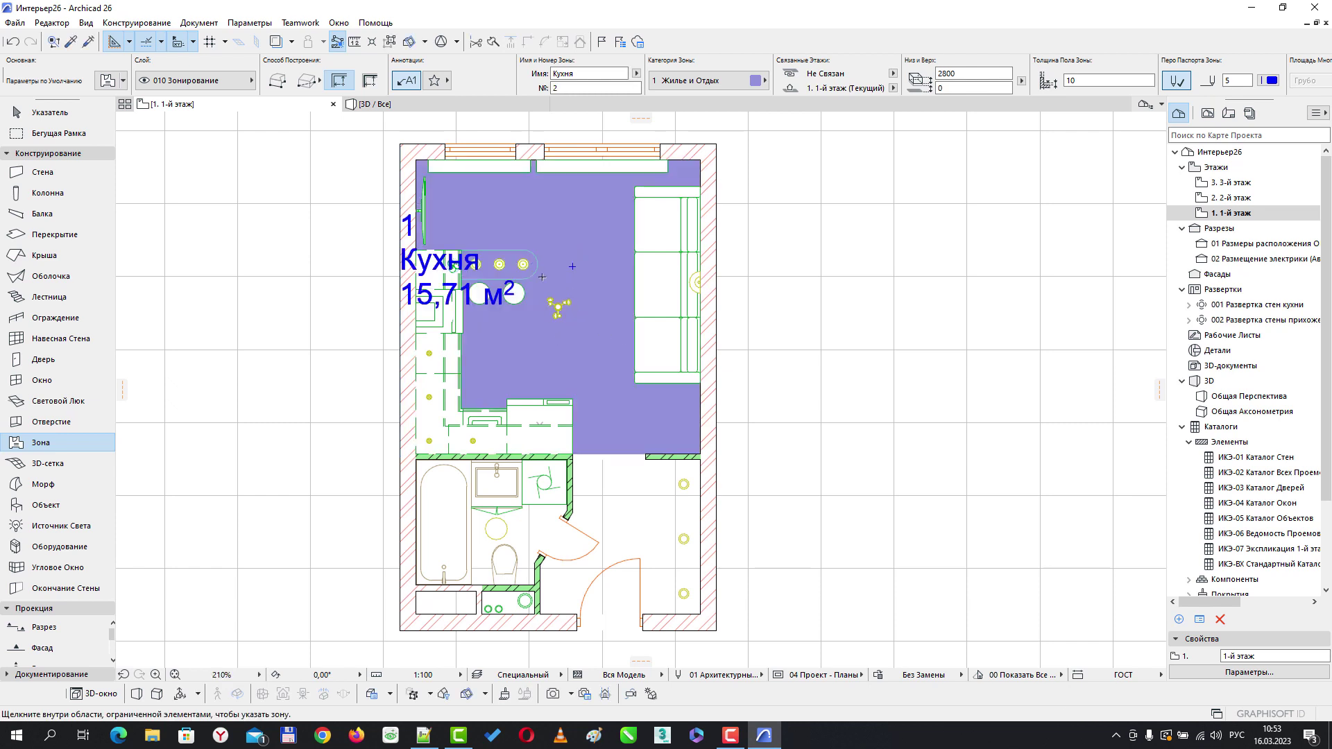
Move the kitchen zone's label up and to the right so that its text lies inside the room
{"action": "scroll", "coordinate": [542, 277], "scroll_direction": "up", "scroll_amount": 2}
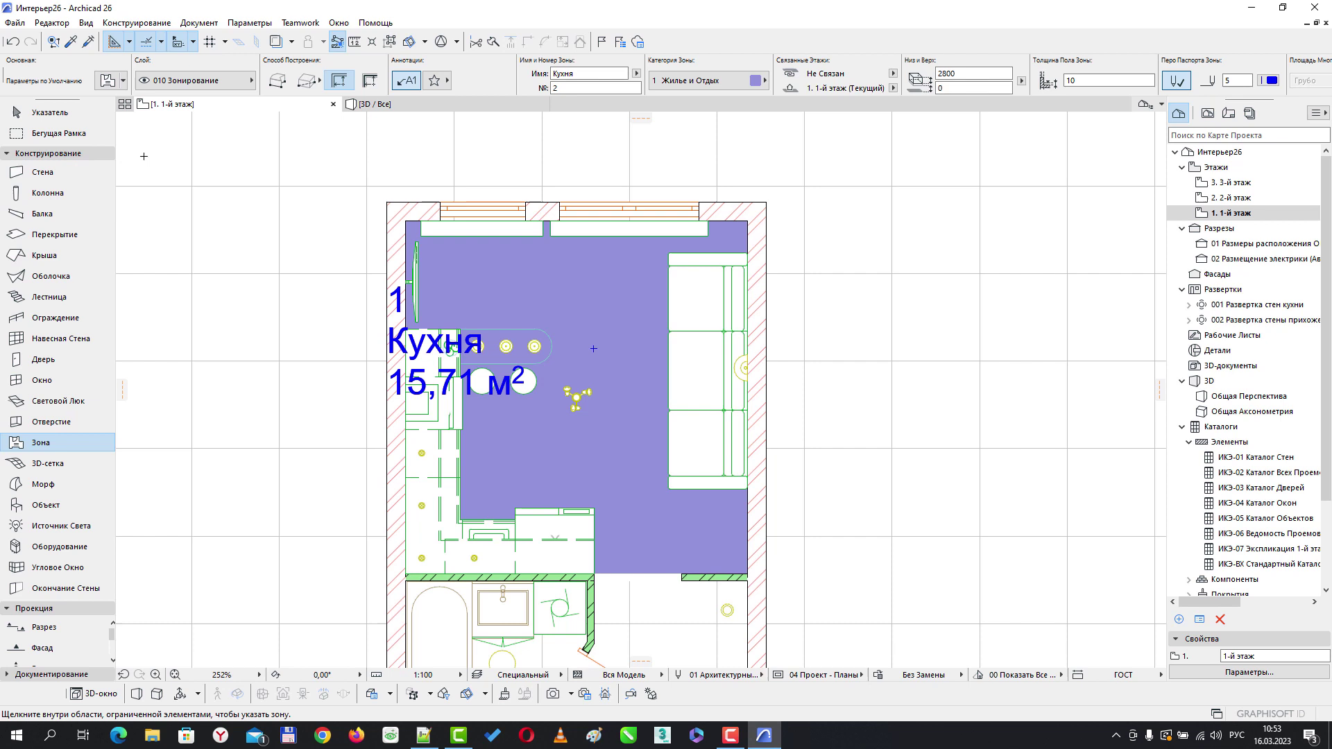
{"action": "left_click", "coordinate": [44, 112]}
{"action": "left_click", "coordinate": [519, 280]}
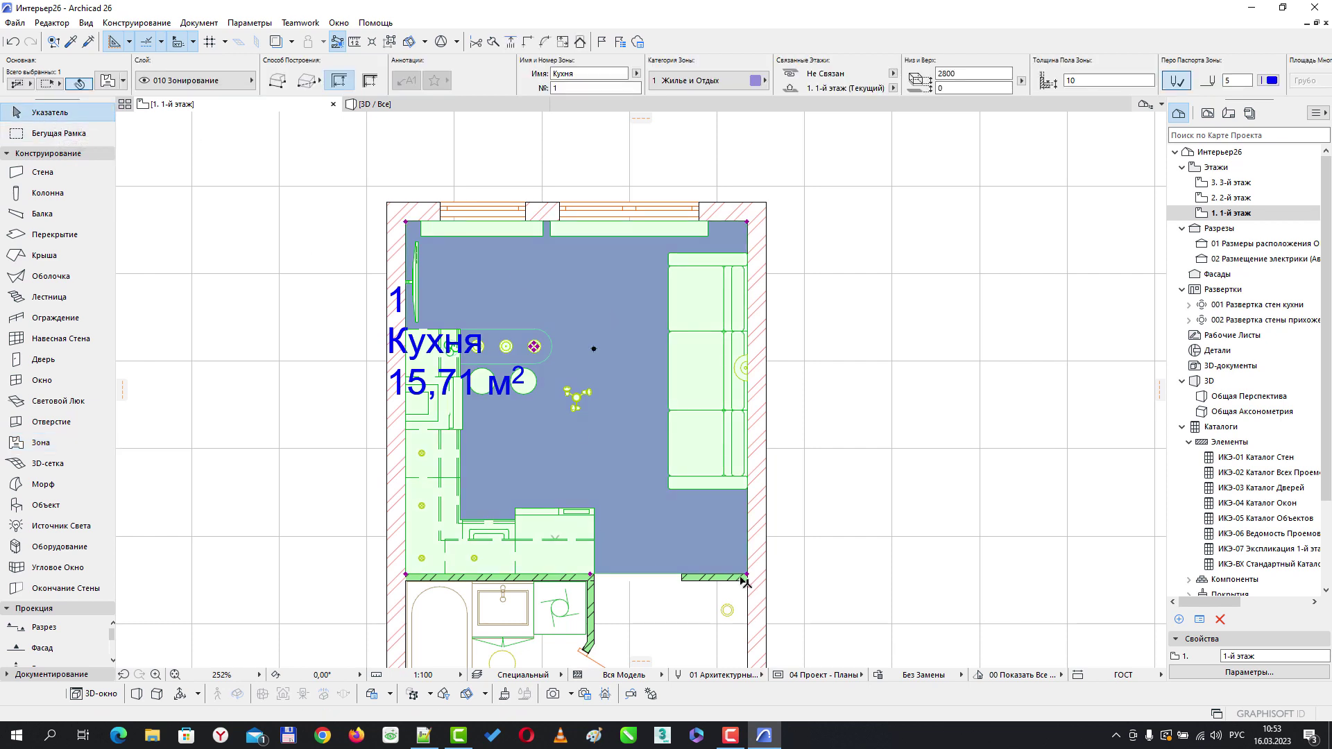
{"action": "left_click", "coordinate": [906, 494]}
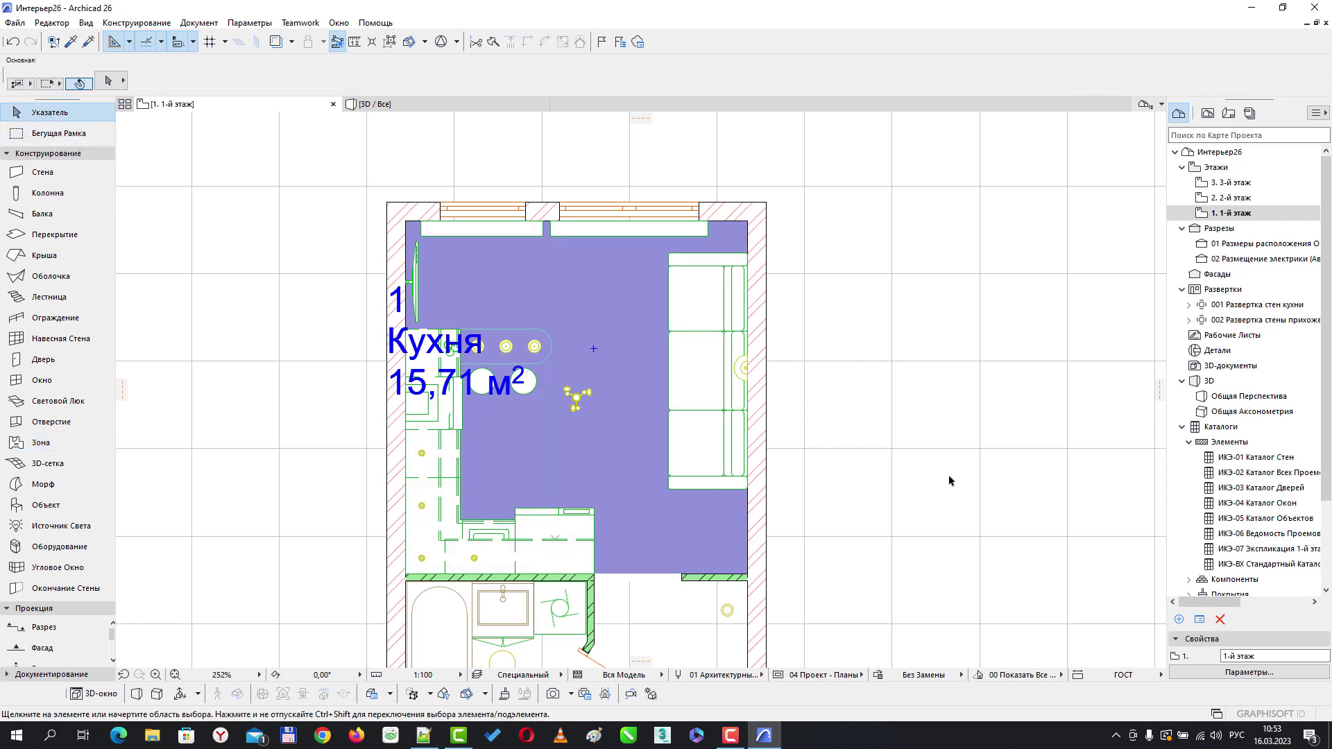
{"action": "left_click", "coordinate": [426, 352]}
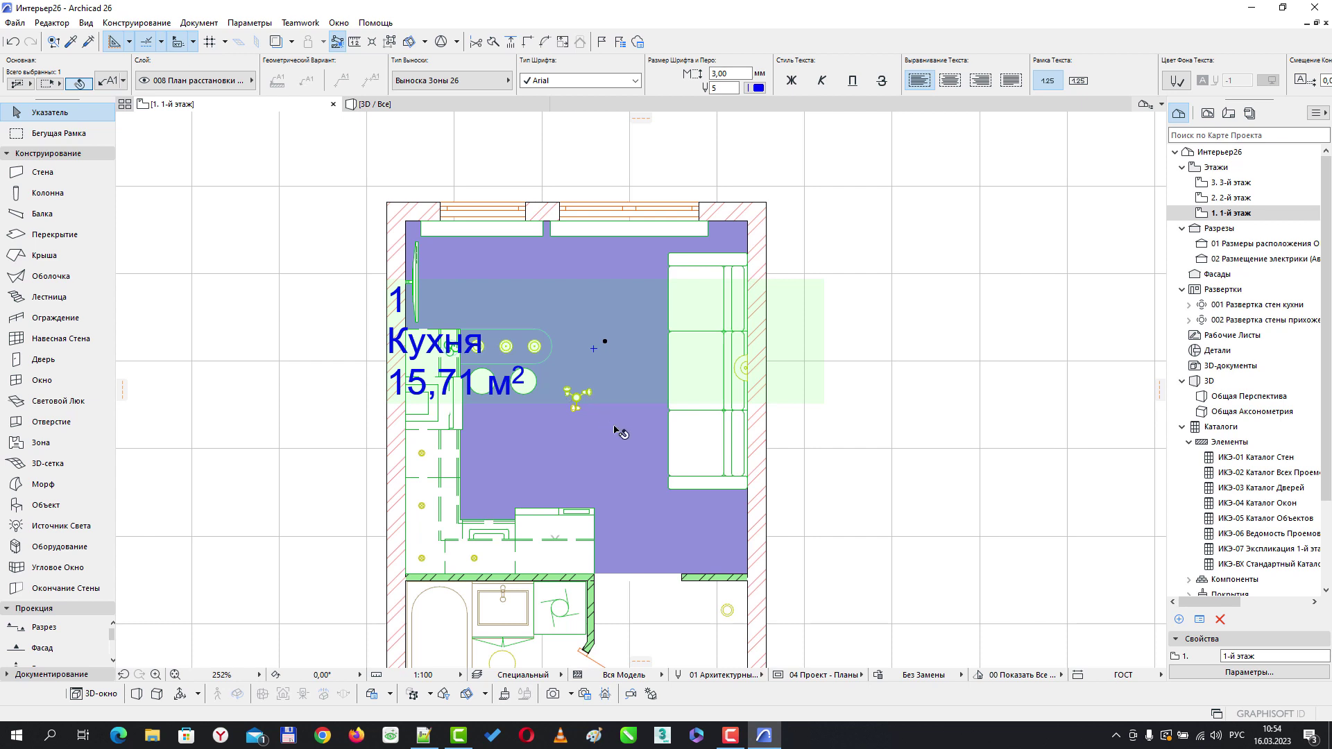
{"action": "left_click", "coordinate": [605, 342]}
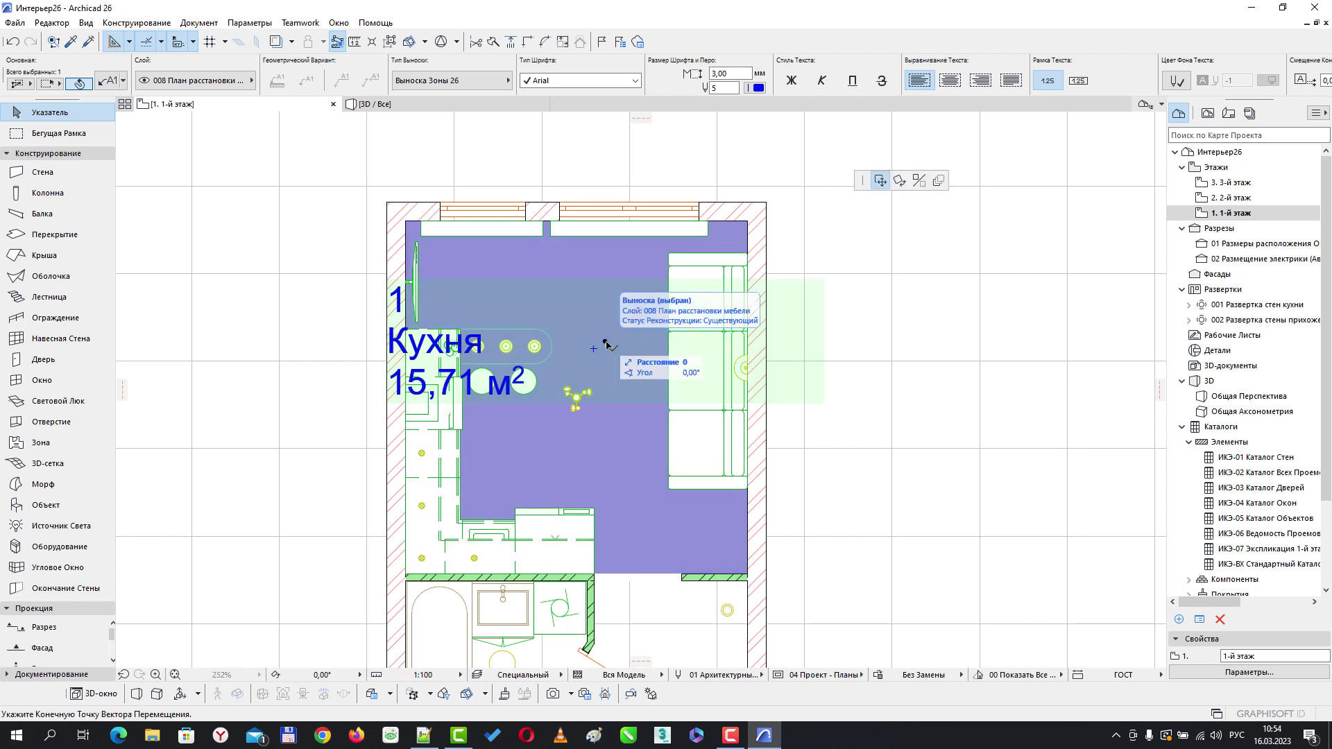
{"action": "left_click", "coordinate": [670, 287]}
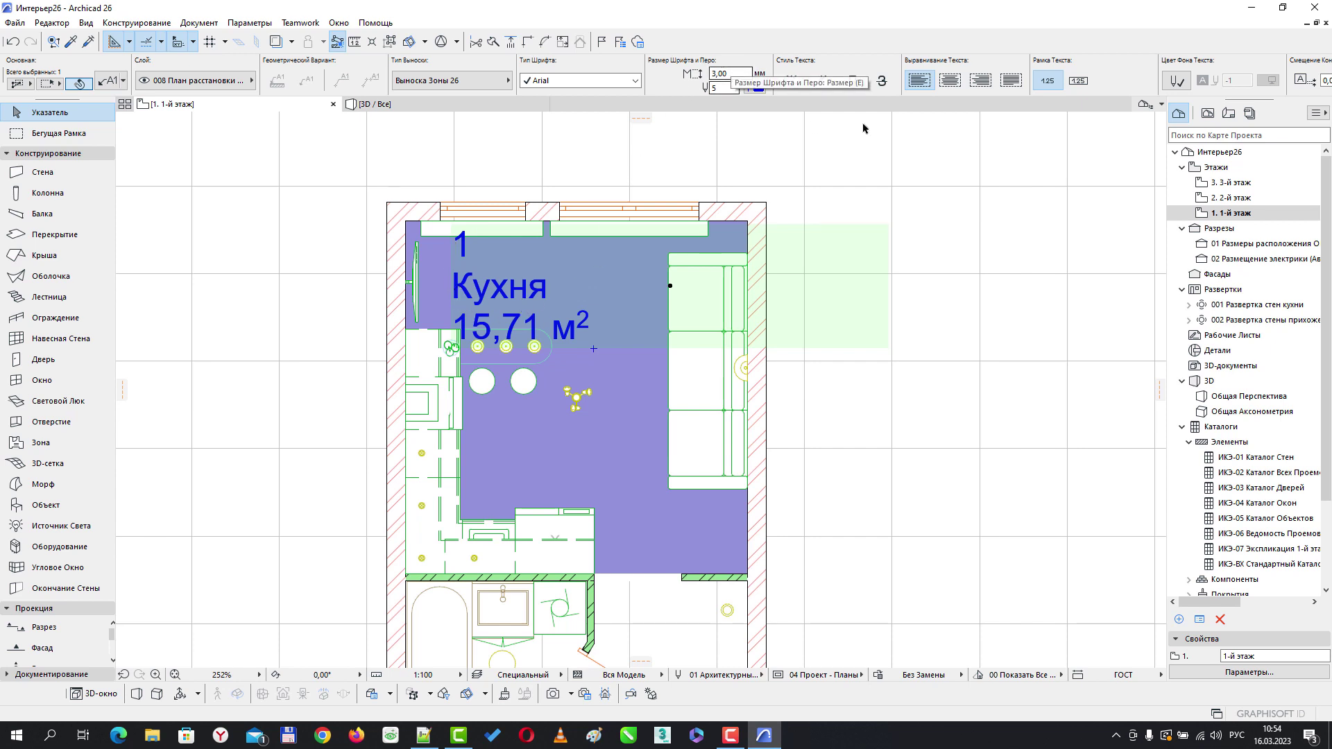
{"action": "left_click", "coordinate": [824, 147]}
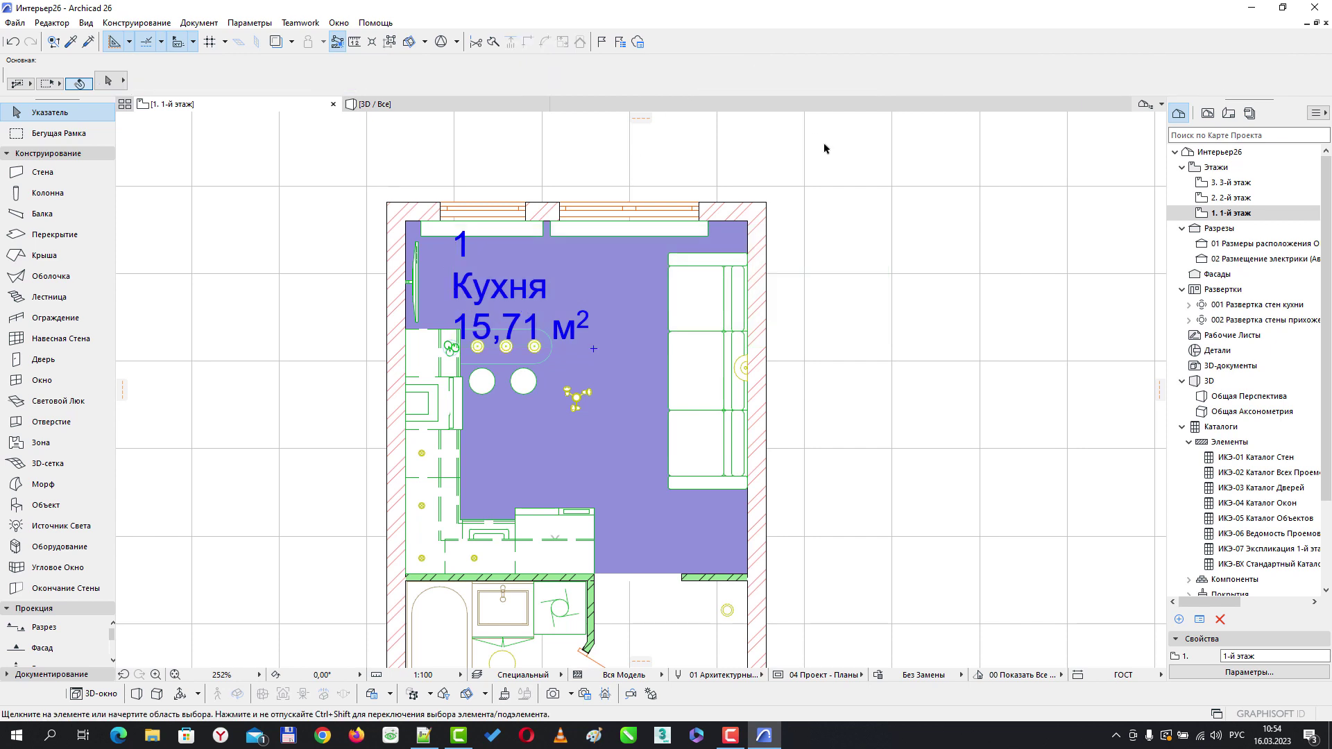
Review the kitchen zone's settings, from floor thickness and contour pen to surface and text size
{"action": "left_click", "coordinate": [590, 417]}
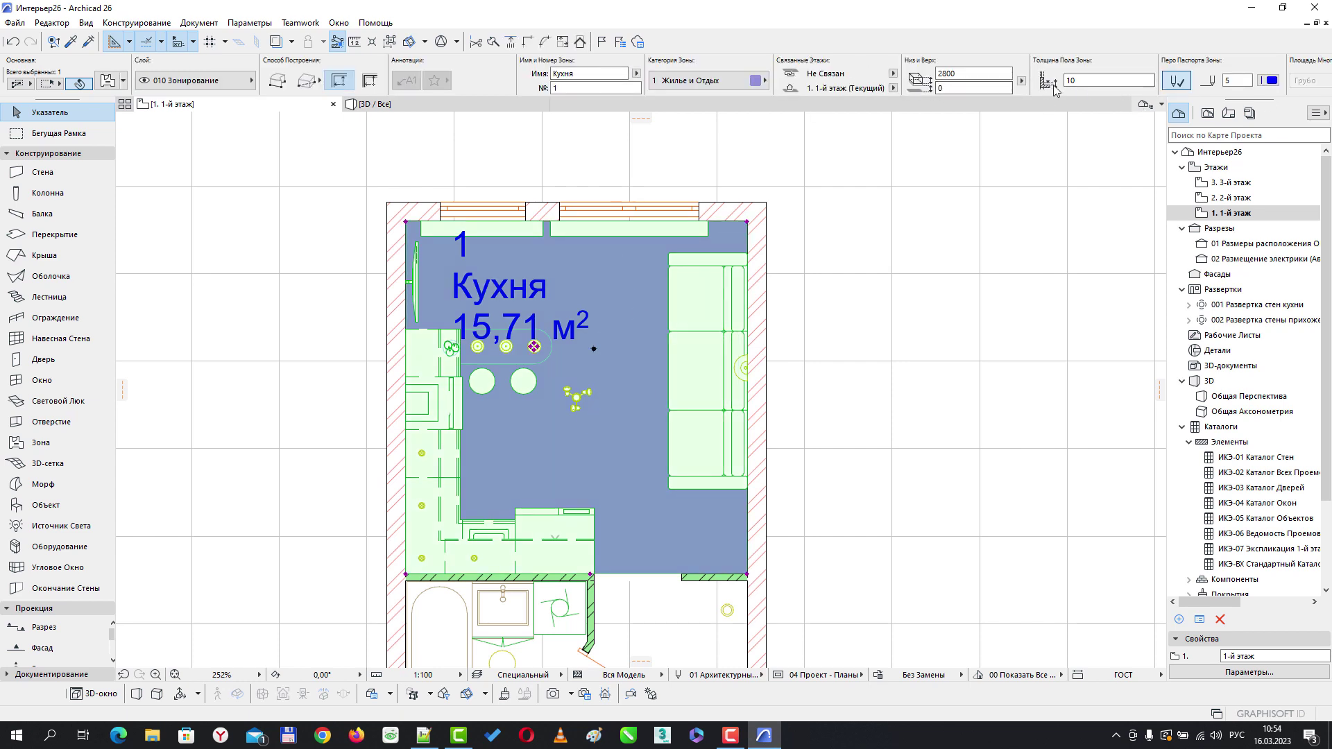
{"action": "scroll", "coordinate": [1242, 81], "scroll_direction": "right", "scroll_amount": 5}
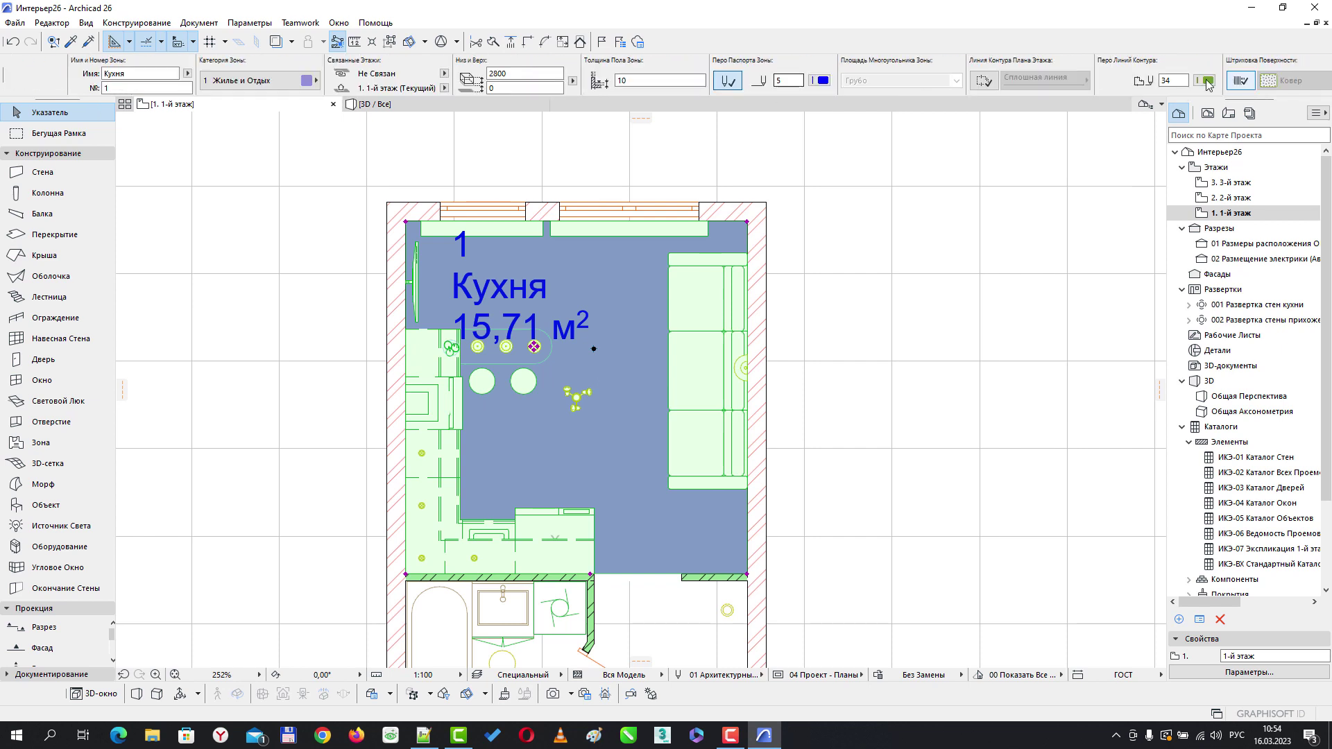
{"action": "scroll", "coordinate": [1167, 78], "scroll_direction": "right", "scroll_amount": 2}
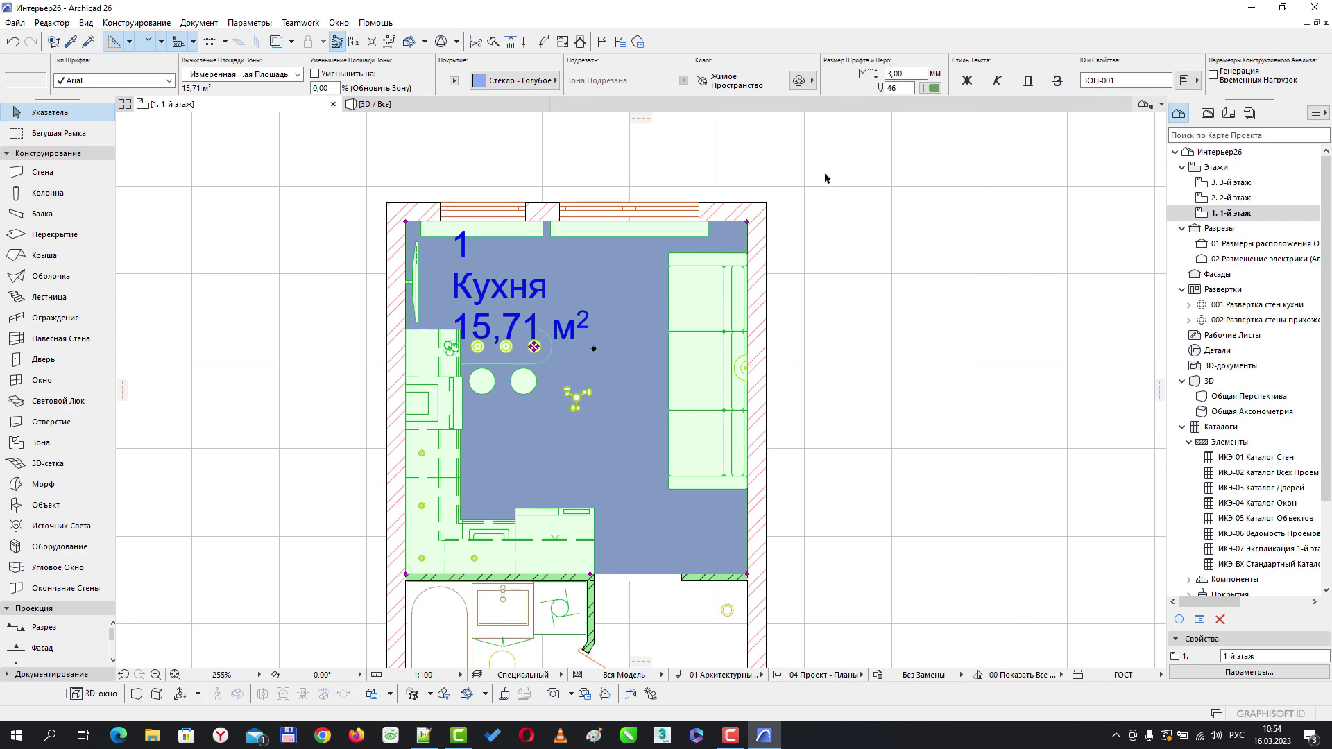
{"action": "scroll", "coordinate": [662, 294], "scroll_direction": "up", "scroll_amount": 3}
{"action": "scroll", "coordinate": [603, 229], "scroll_direction": "down", "scroll_amount": 3}
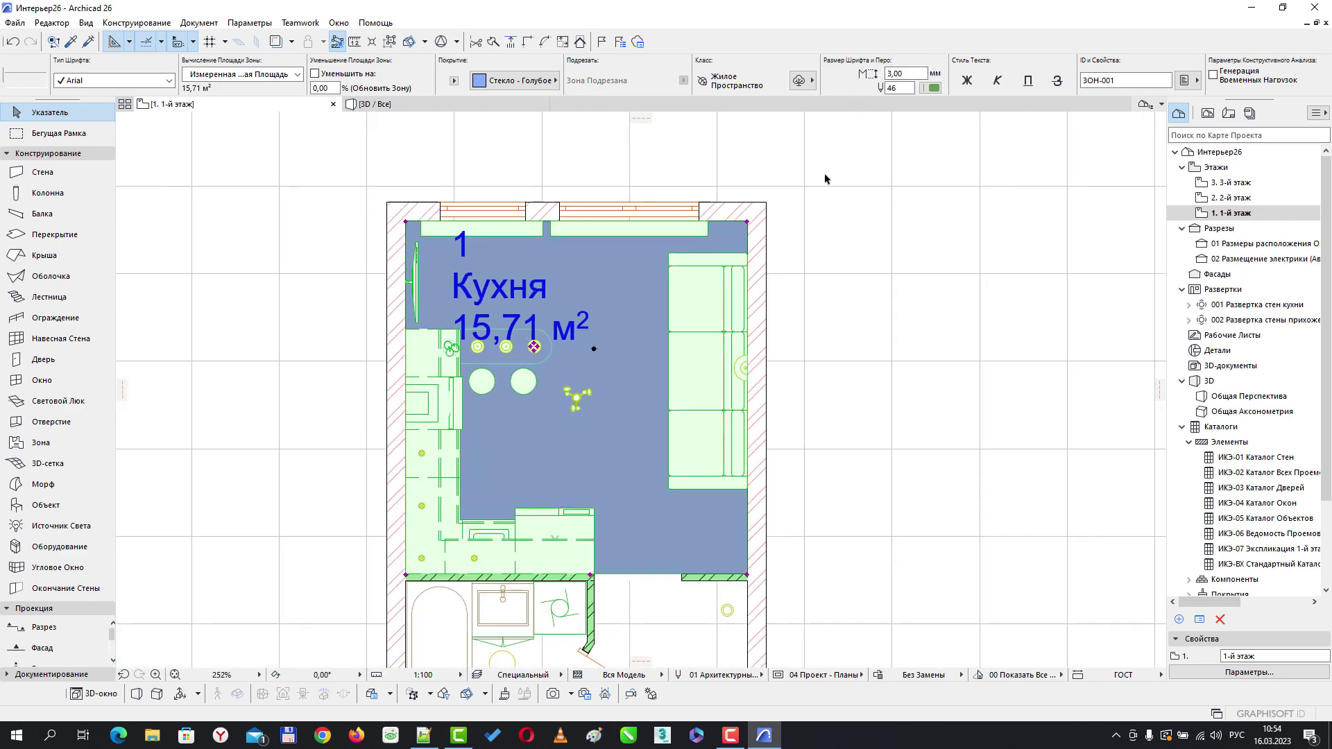
{"action": "left_click", "coordinate": [309, 216]}
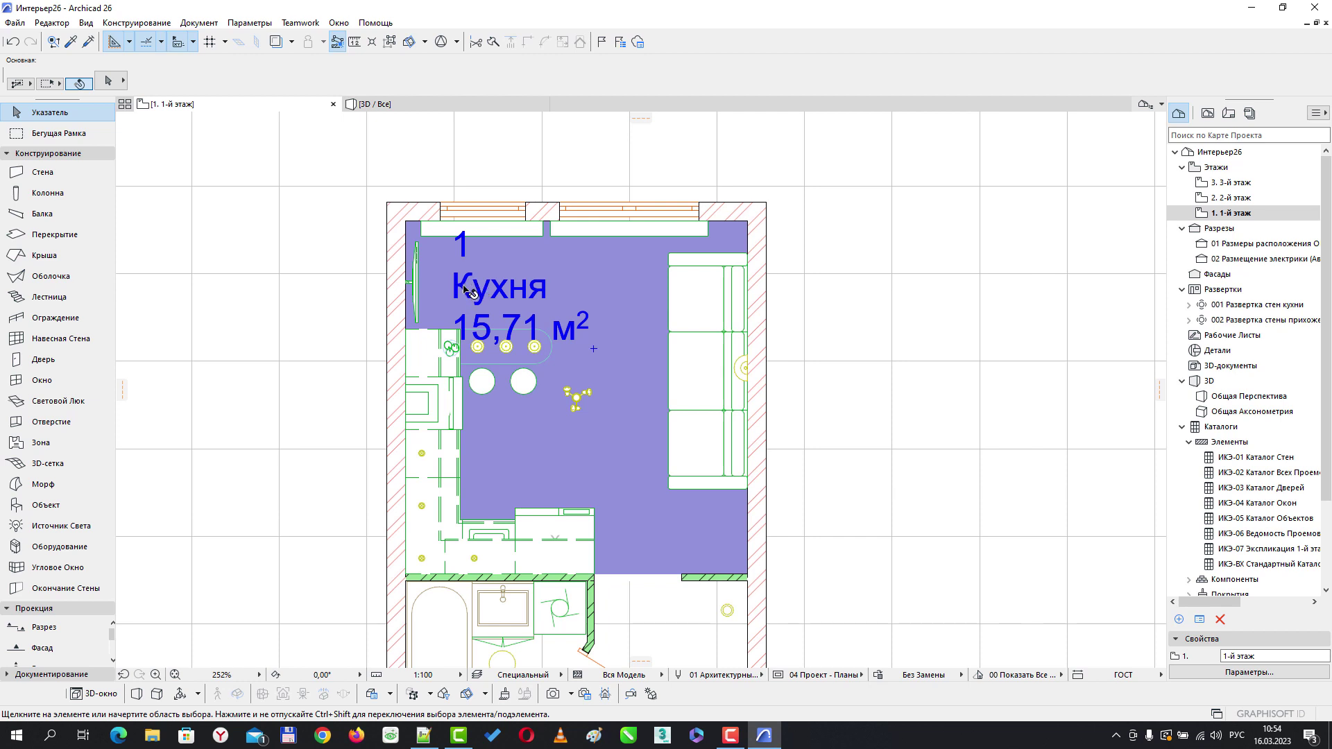
Give the kitchen zone's label 2 mm text in black pen 1 and shift it slightly to the right
{"action": "left_click", "coordinate": [489, 226]}
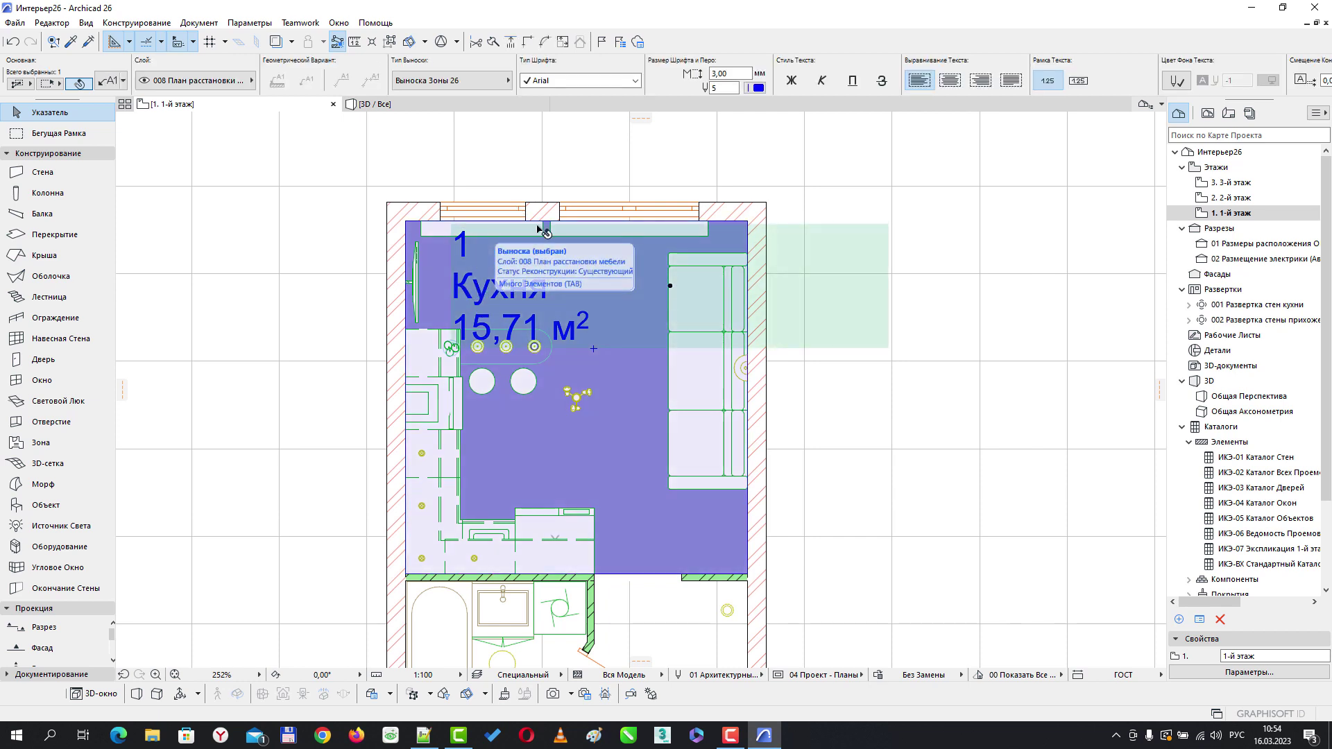
{"action": "left_click", "coordinate": [737, 70]}
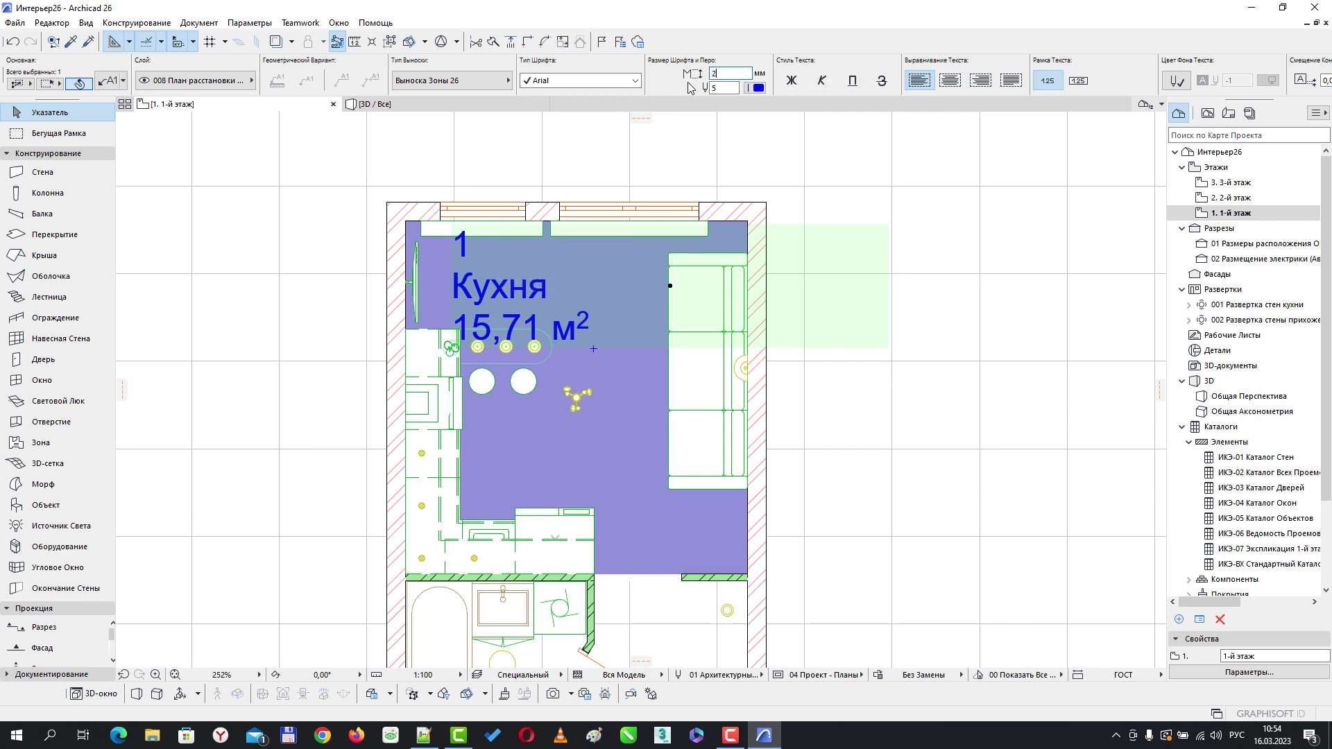
{"action": "key", "text": "Return"}
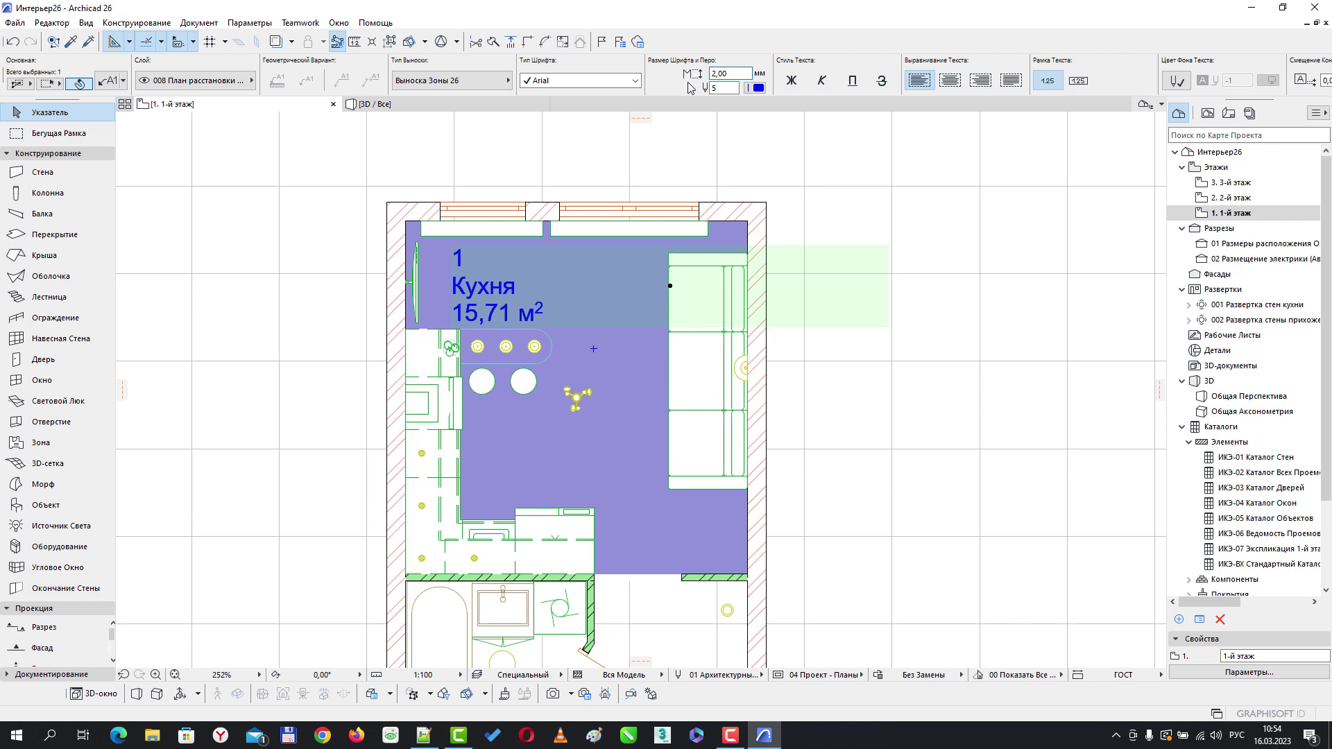
{"action": "left_click", "coordinate": [758, 88]}
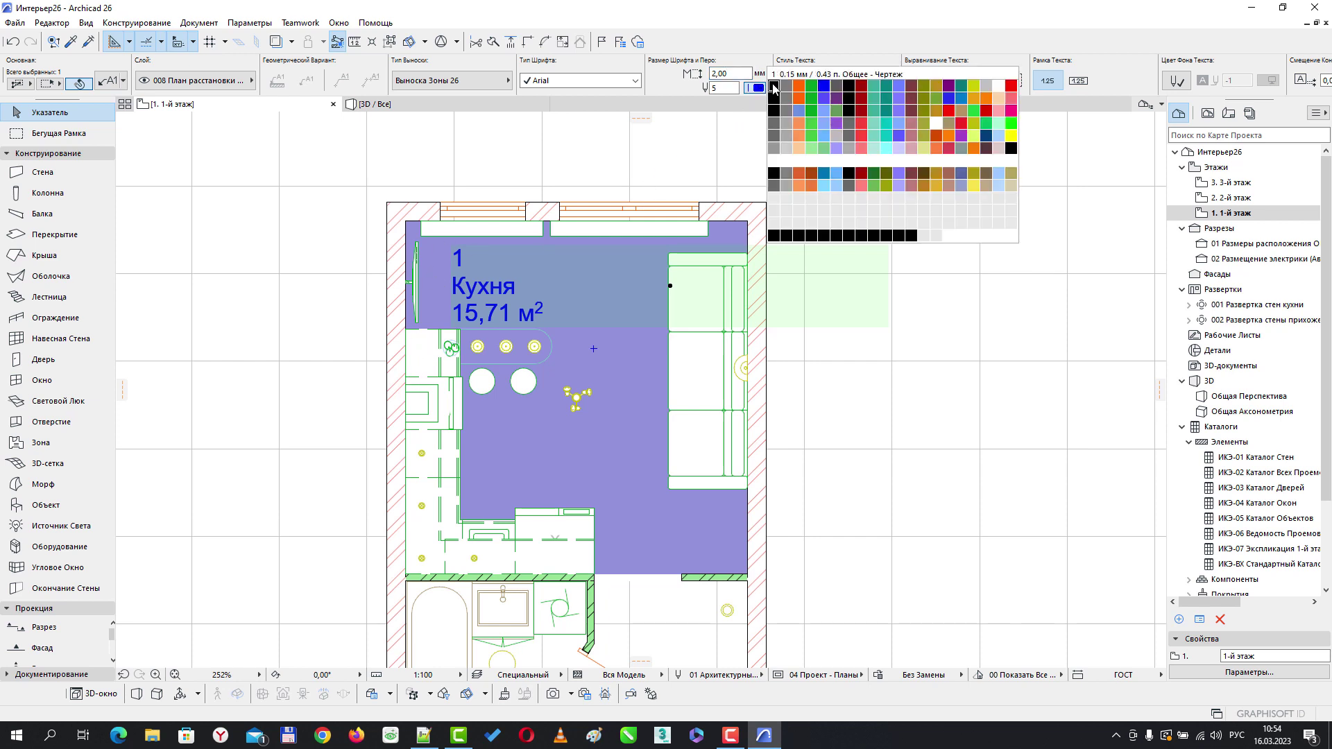
{"action": "left_click", "coordinate": [774, 86]}
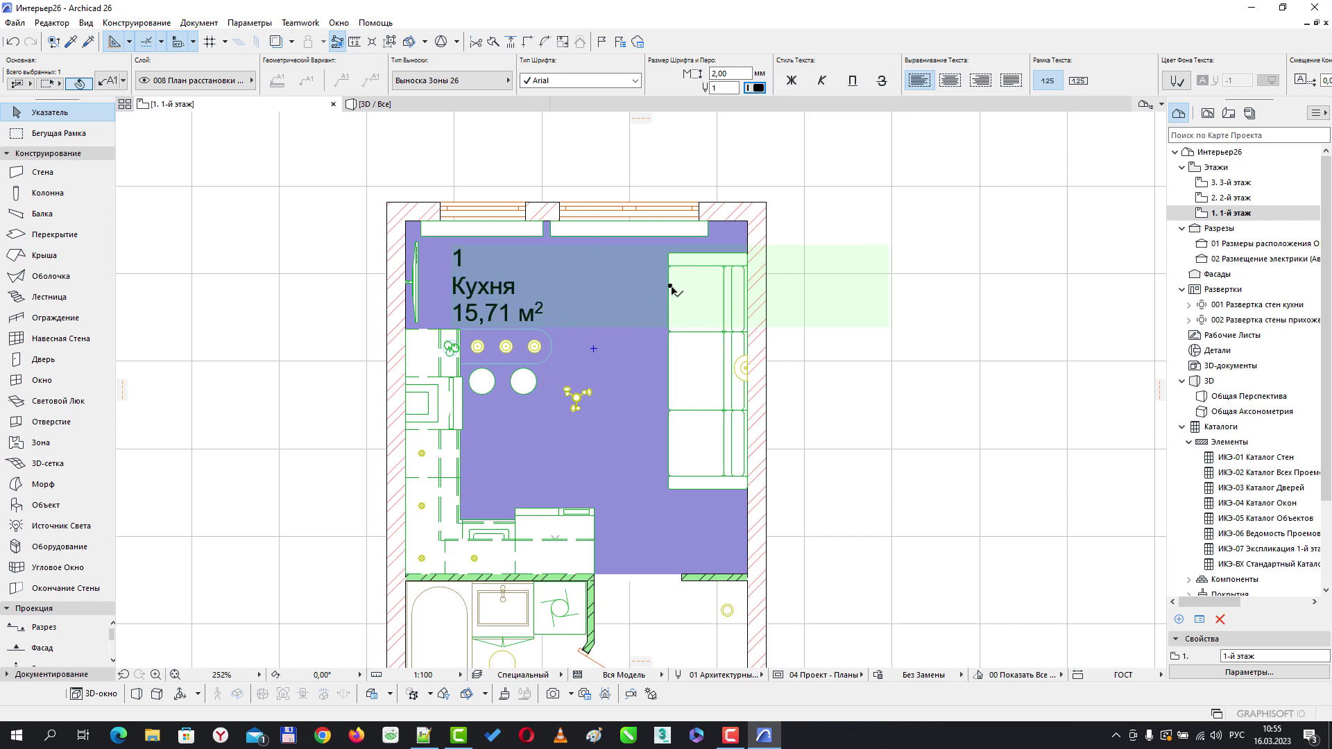
{"action": "left_click_drag", "start_coordinate": [670, 286], "coordinate": [700, 280]}
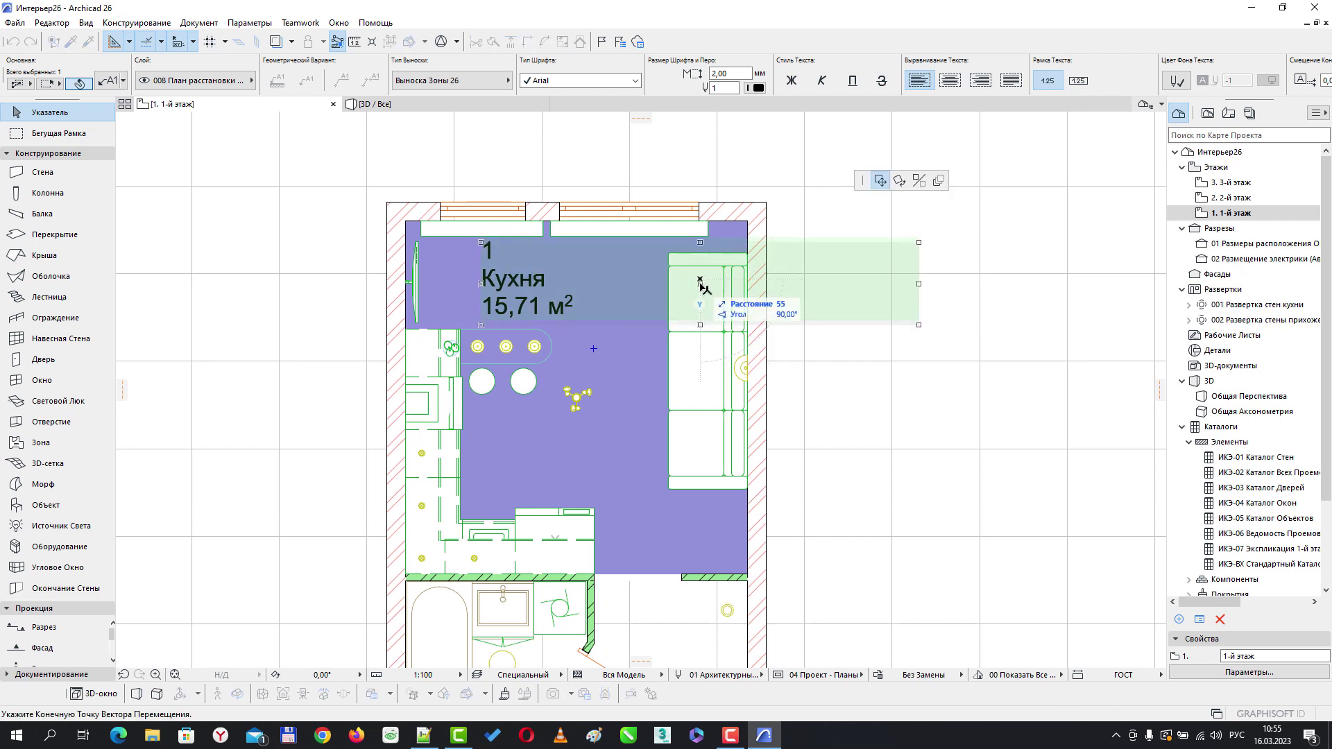
{"action": "left_click", "coordinate": [822, 352]}
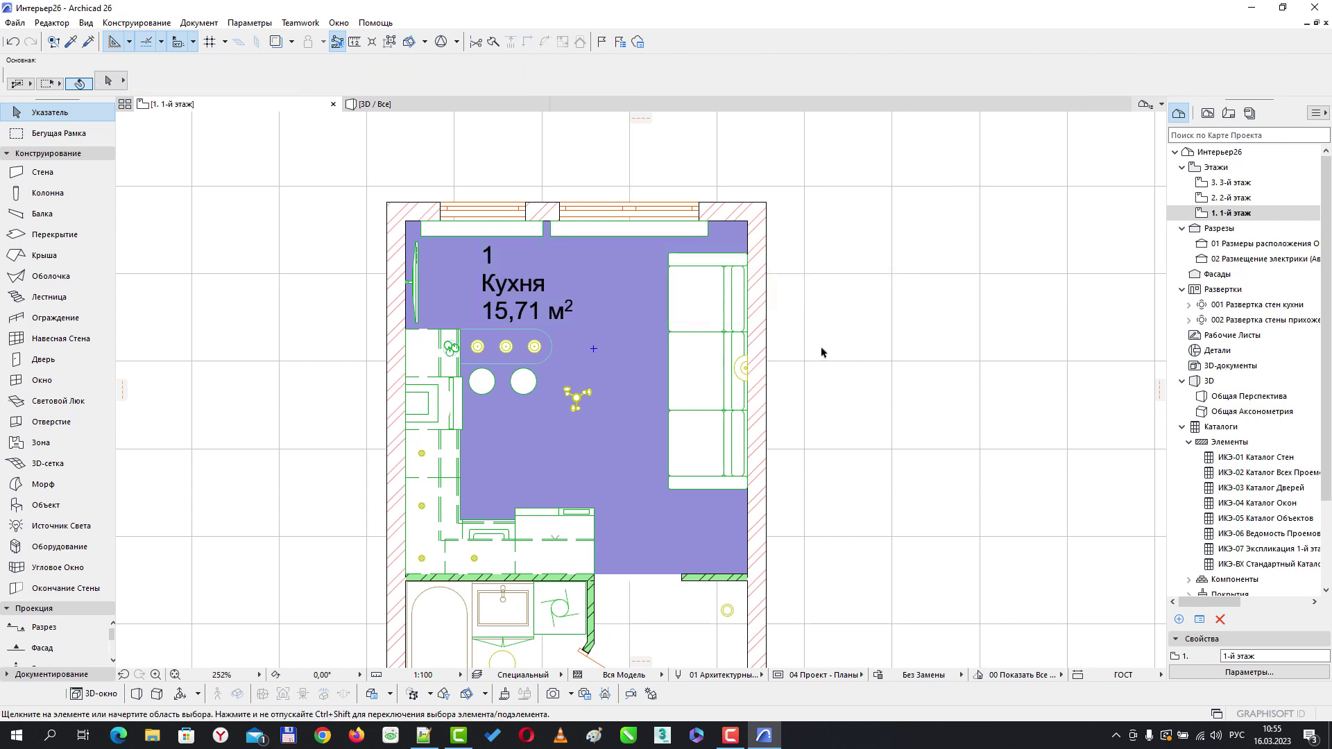
Set the default zone's name to Санузел and its category to 2 Офисные Помещения
{"action": "scroll", "coordinate": [822, 353], "scroll_direction": "down", "scroll_amount": 2}
{"action": "middle_click_drag", "start_coordinate": [876, 373], "coordinate": [771, 307]}
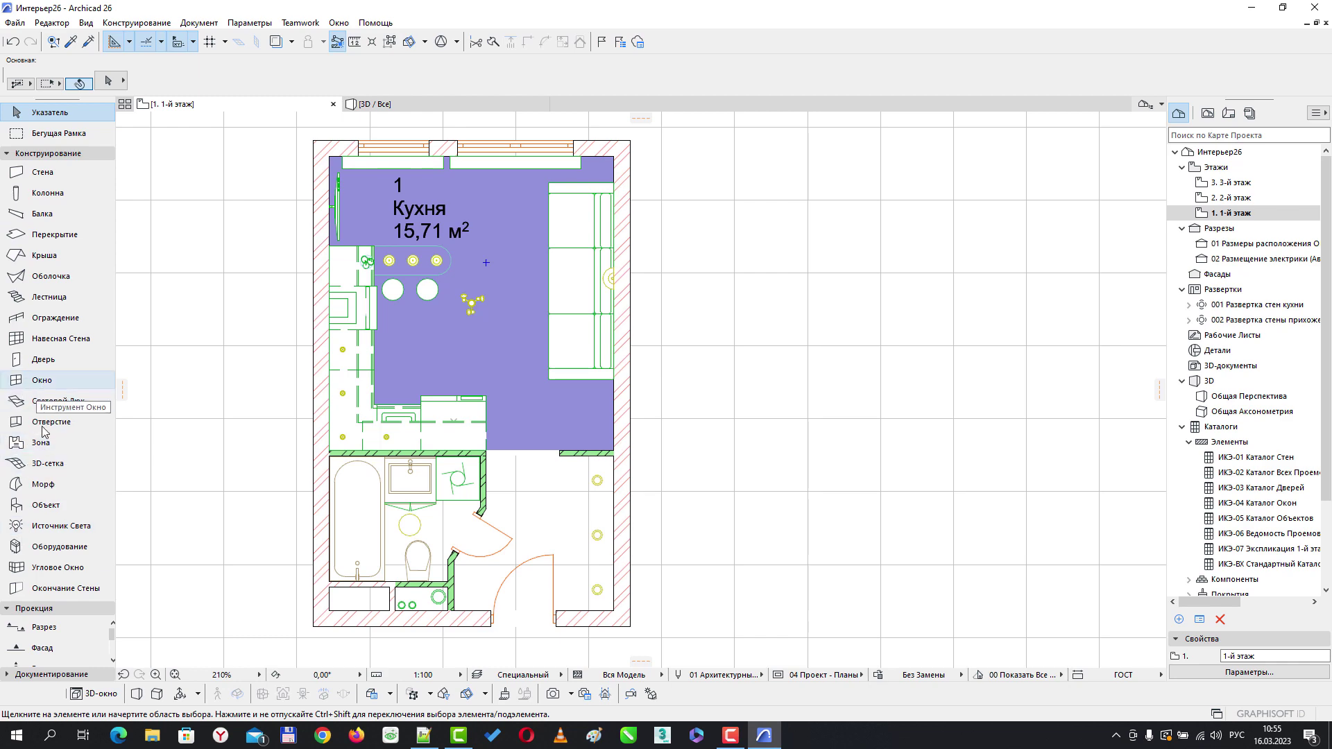
{"action": "left_click", "coordinate": [32, 445]}
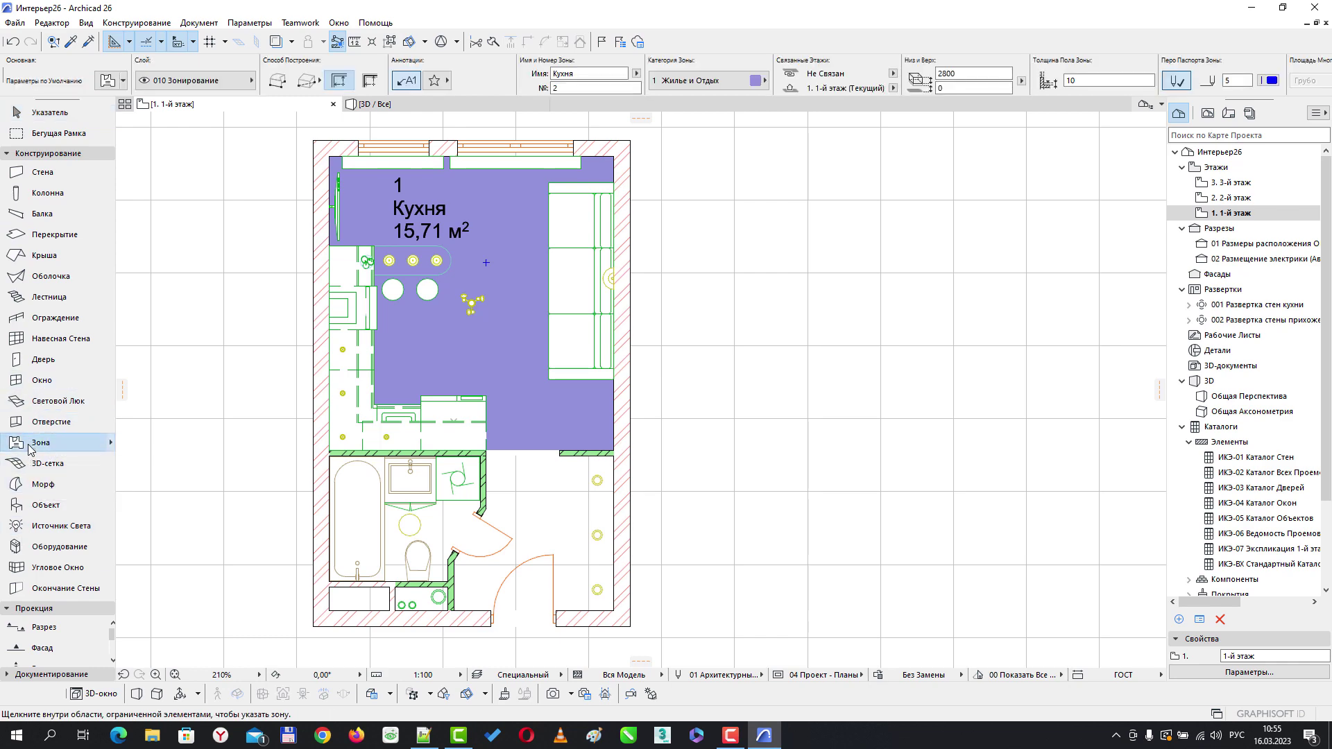
{"action": "double_click", "coordinate": [30, 444]}
{"action": "left_click", "coordinate": [559, 134]}
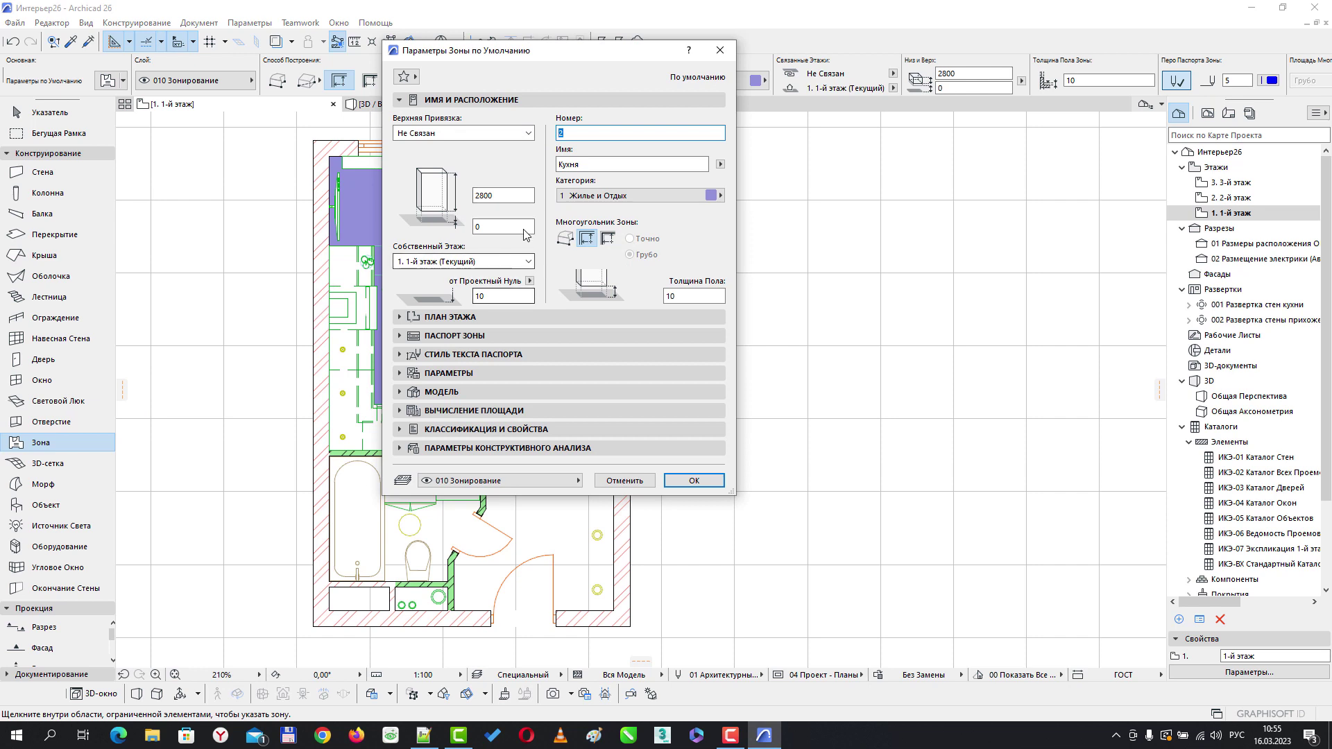
{"action": "left_click_drag", "start_coordinate": [633, 61], "coordinate": [844, 52]}
{"action": "key", "text": "Tab"}
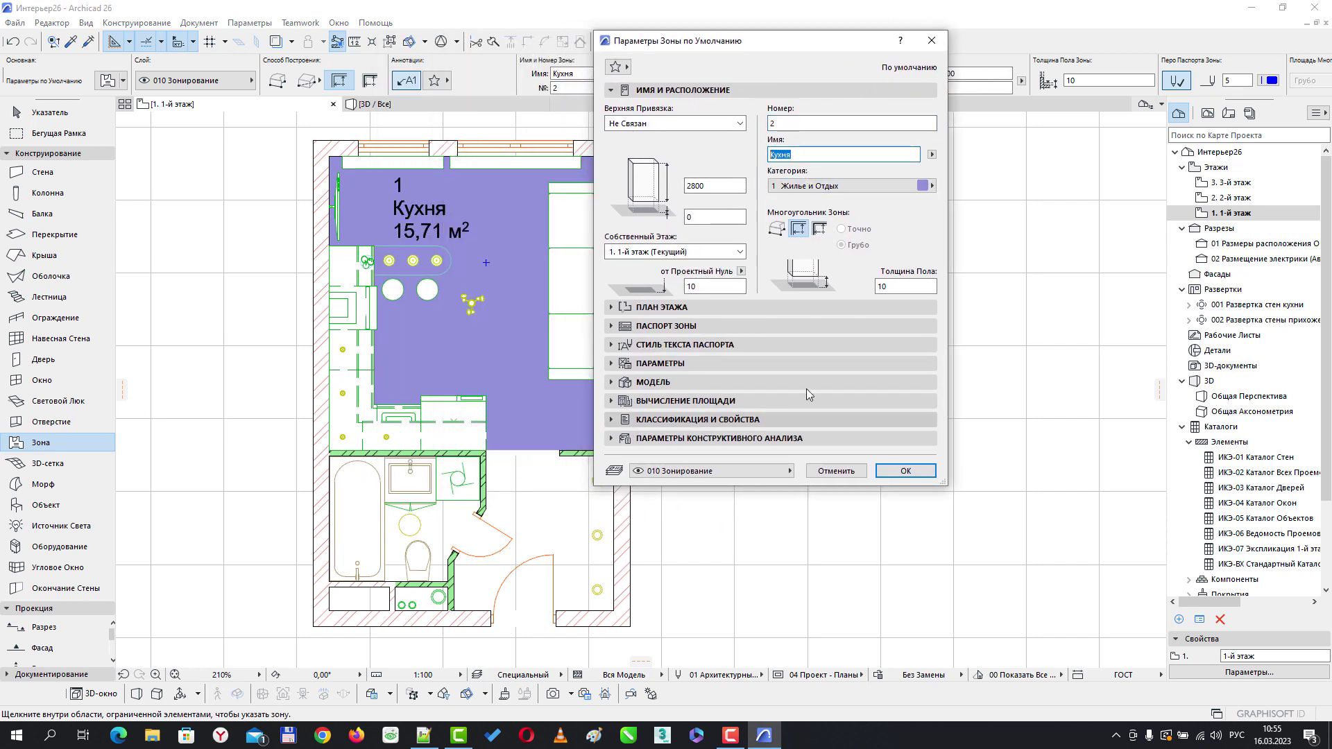
{"action": "type", "text": "Сан"}
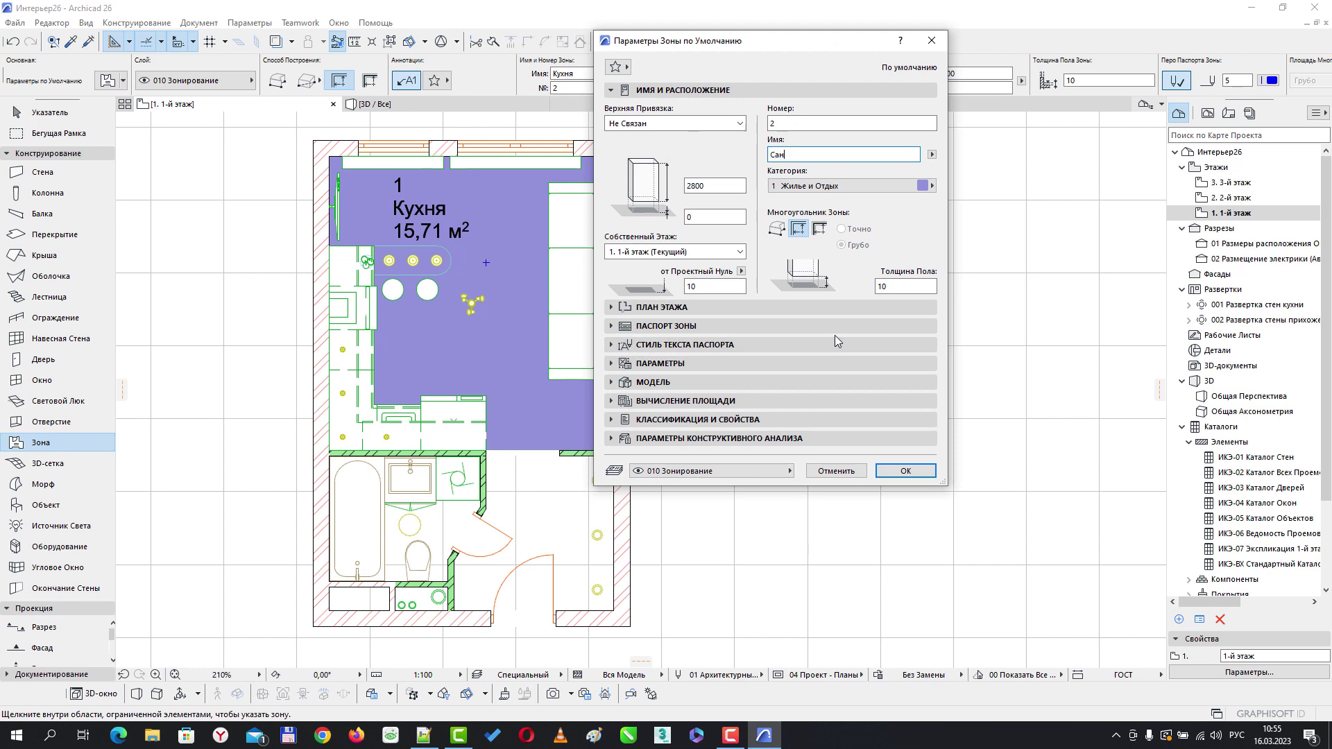
{"action": "type", "text": "узел"}
{"action": "left_click", "coordinate": [930, 186]}
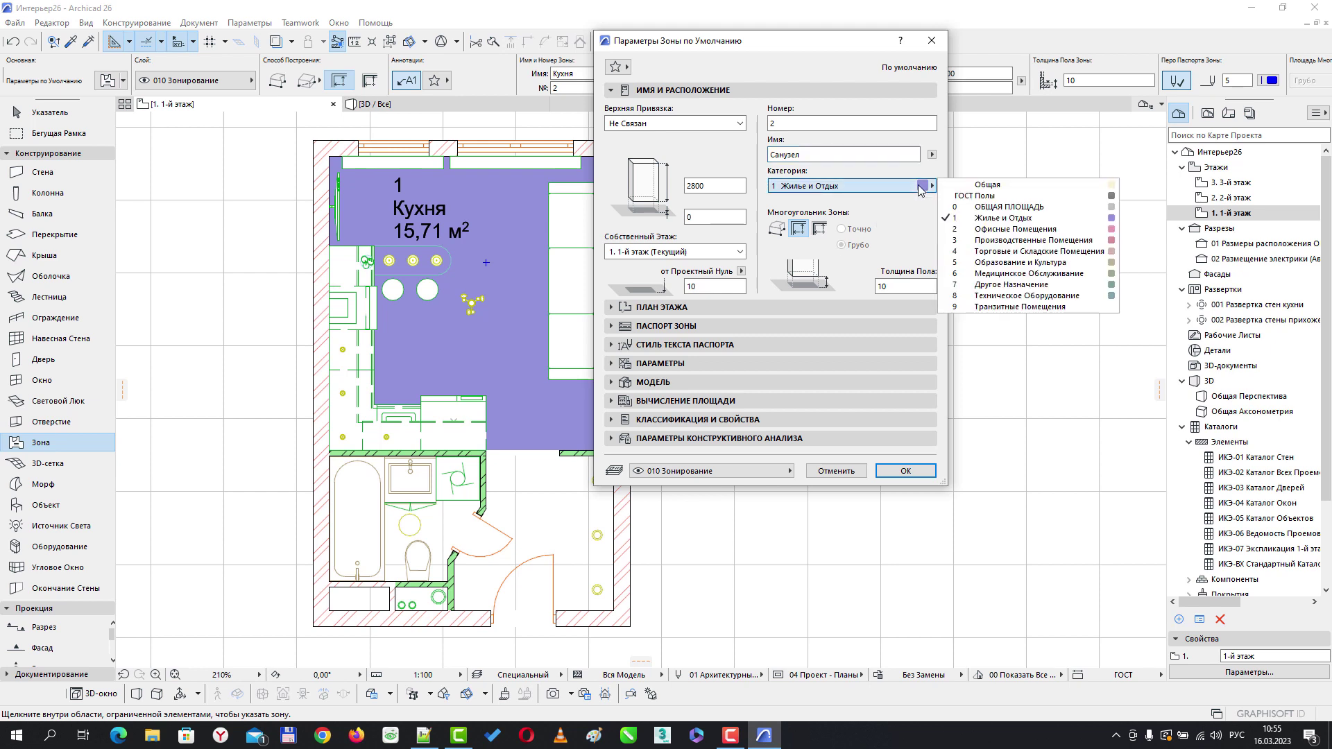
{"action": "left_click", "coordinate": [1002, 229]}
{"action": "left_click", "coordinate": [905, 471]}
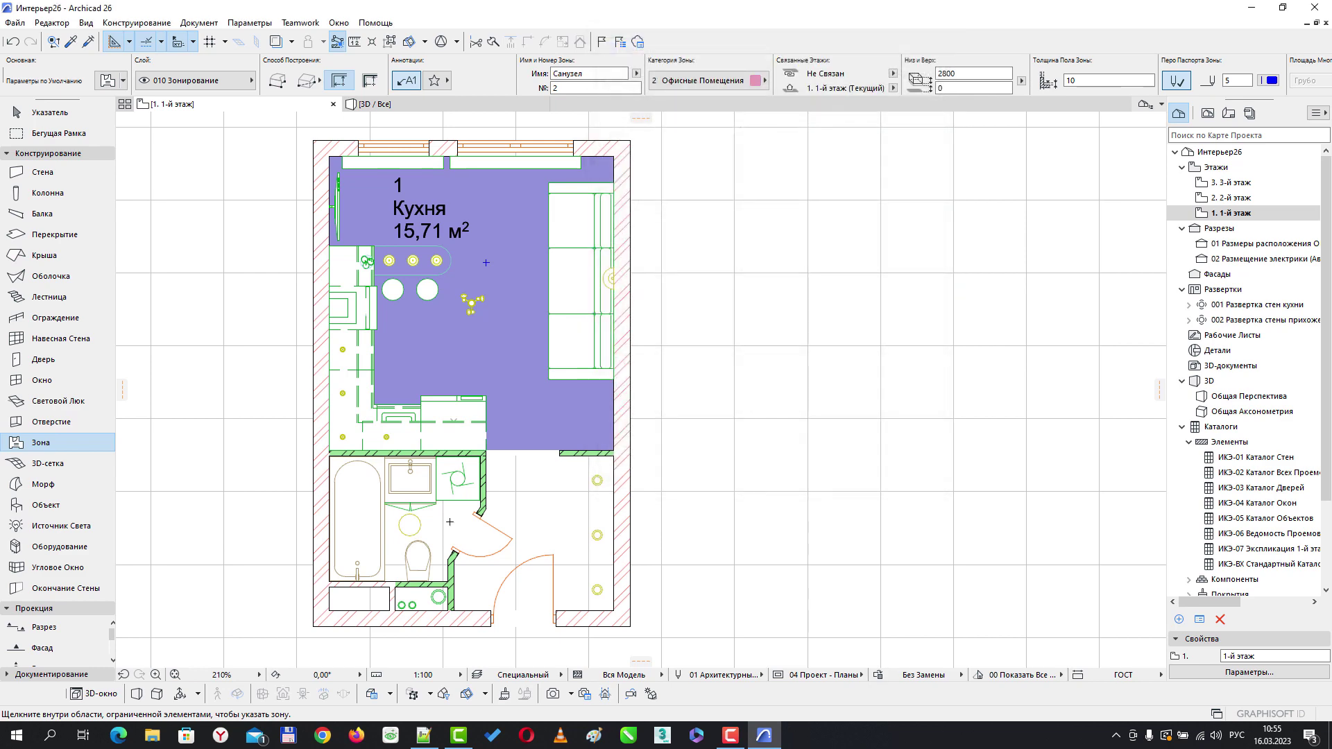
Create the Санузел zone from a point inside the bathroom and place its stamp there
{"action": "left_click", "coordinate": [430, 524]}
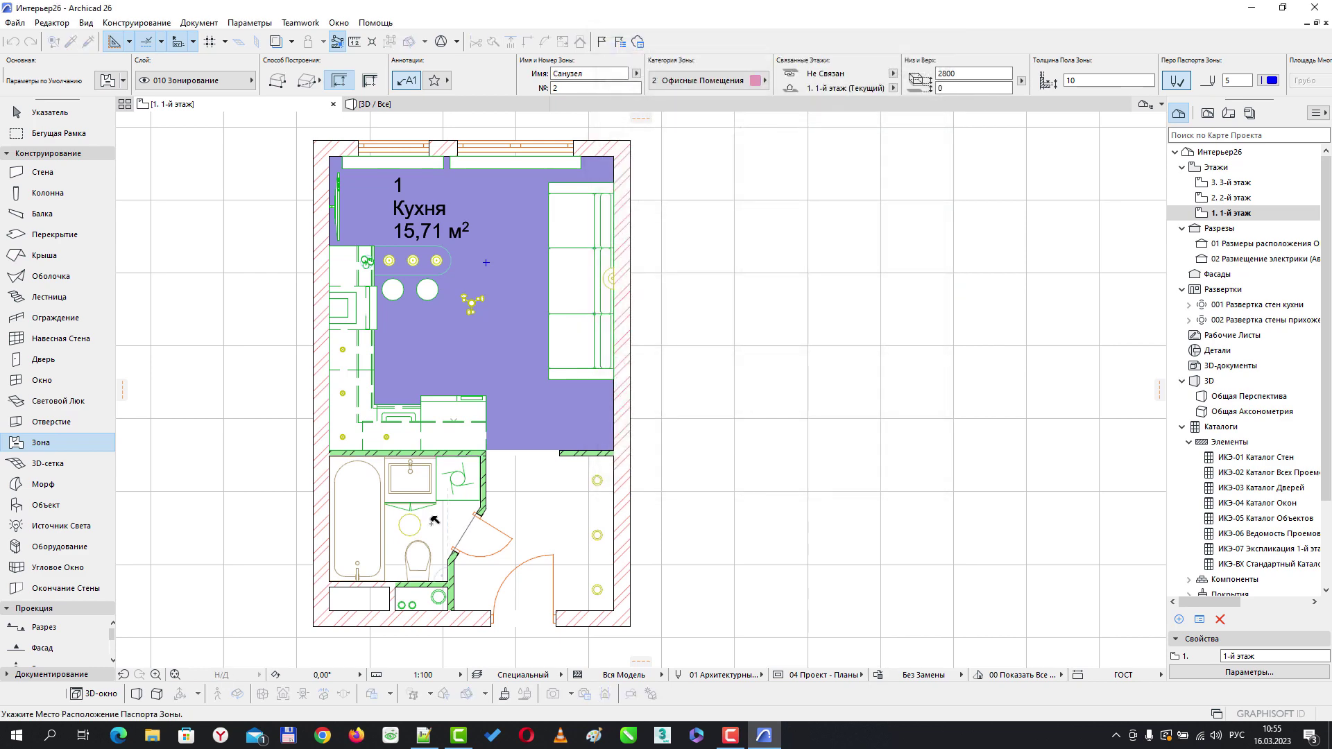
{"action": "left_click", "coordinate": [432, 522]}
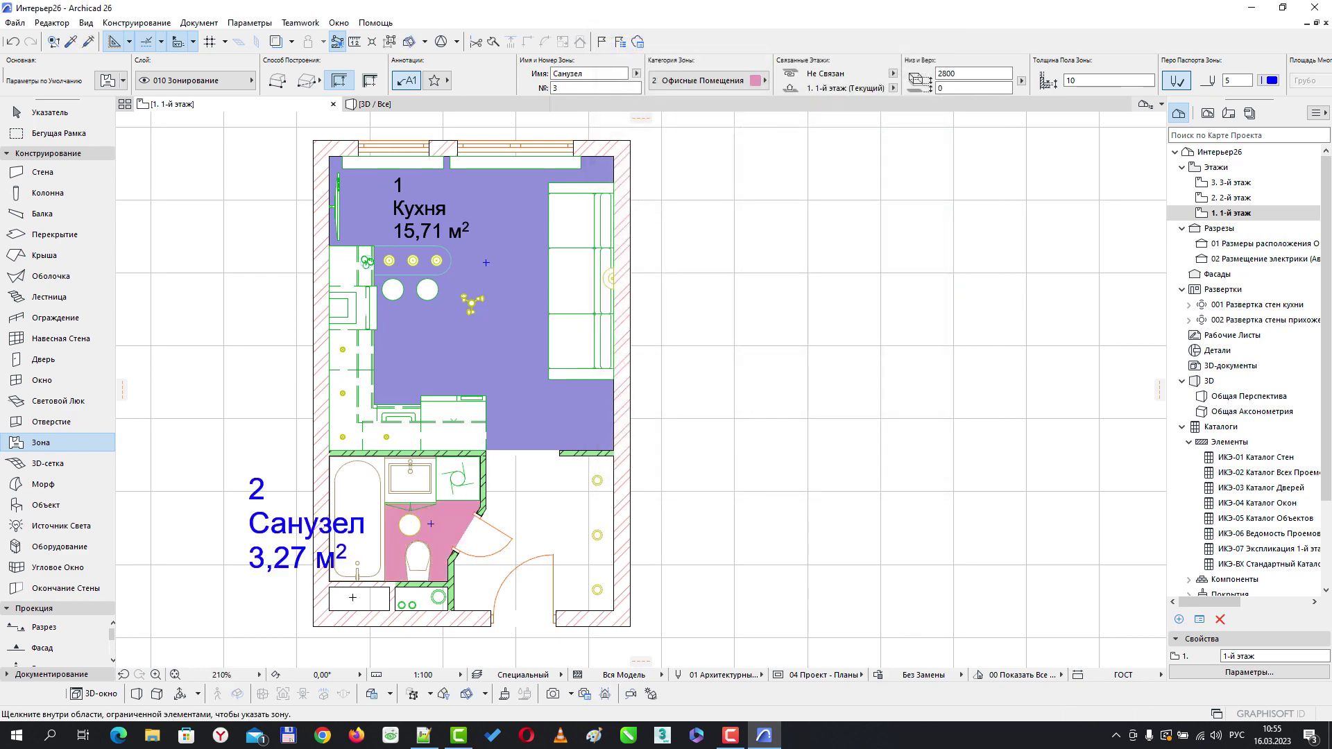
{"action": "scroll", "coordinate": [353, 597], "scroll_direction": "up", "scroll_amount": 1}
{"action": "scroll", "coordinate": [550, 498], "scroll_direction": "down", "scroll_amount": 1}
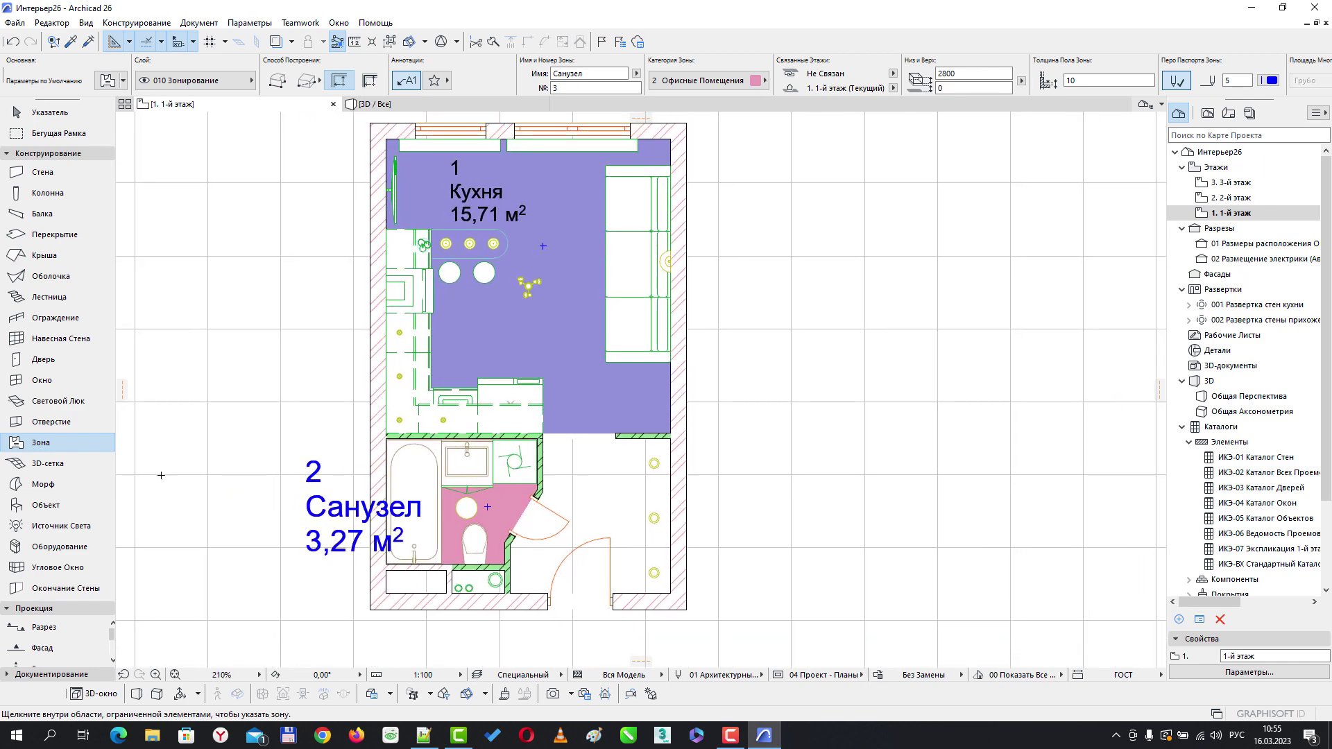
Set the text size of the bathroom zone's label to 2 mm
{"action": "left_click", "coordinate": [50, 116]}
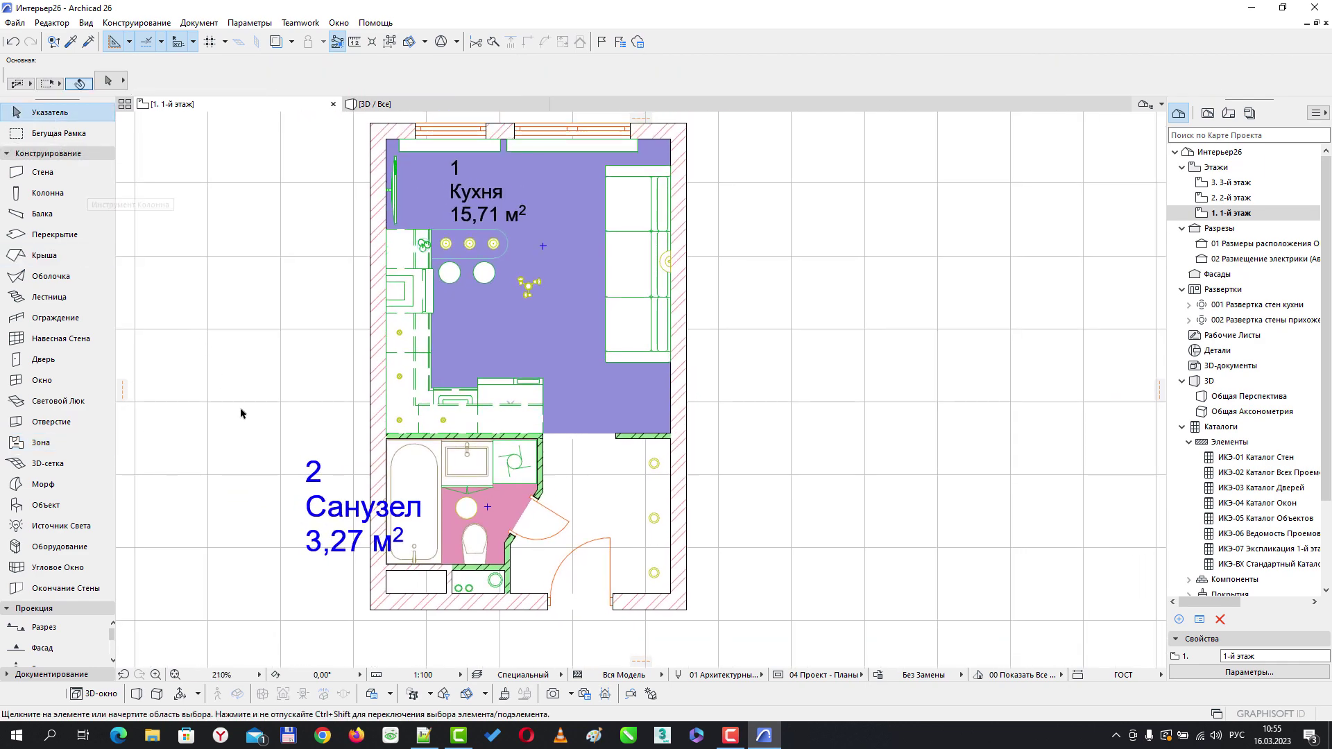
{"action": "left_click", "coordinate": [336, 512]}
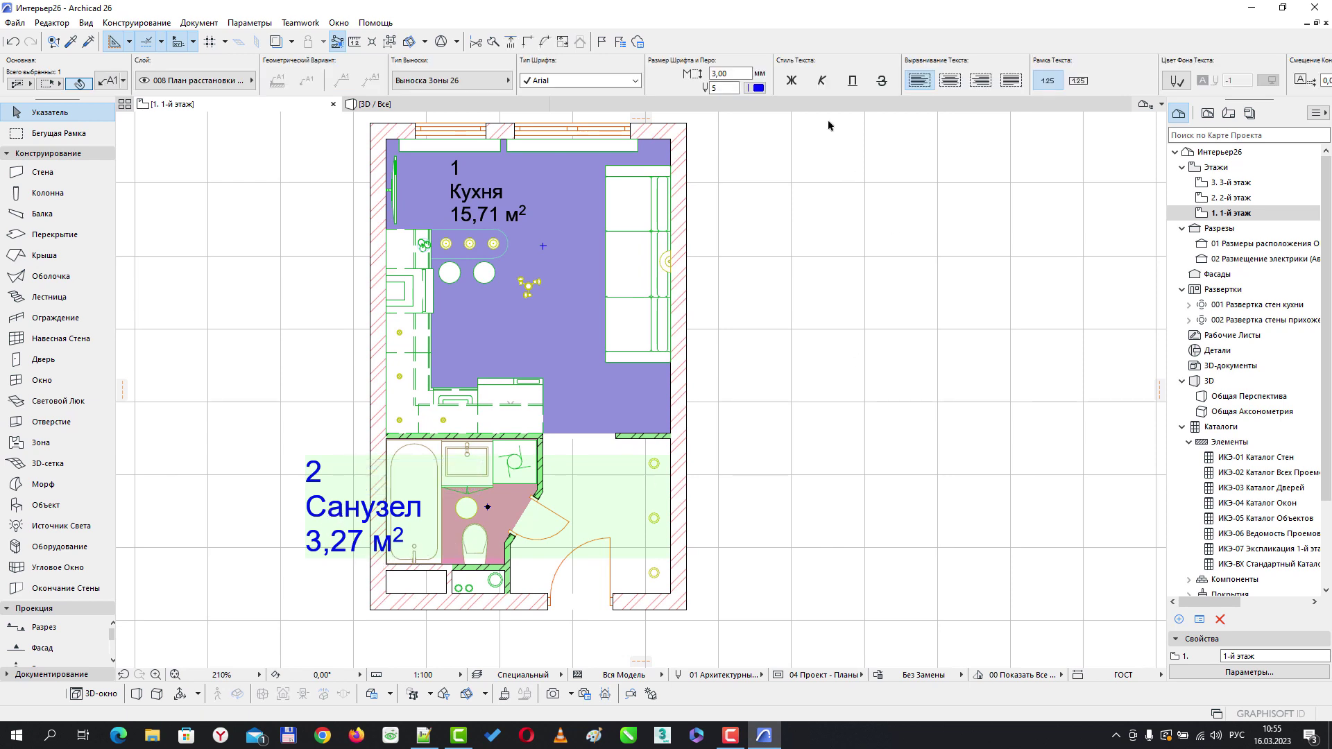
{"action": "left_click_drag", "start_coordinate": [748, 71], "coordinate": [682, 72]}
{"action": "type", "text": "2"}
{"action": "key", "text": "Return"}
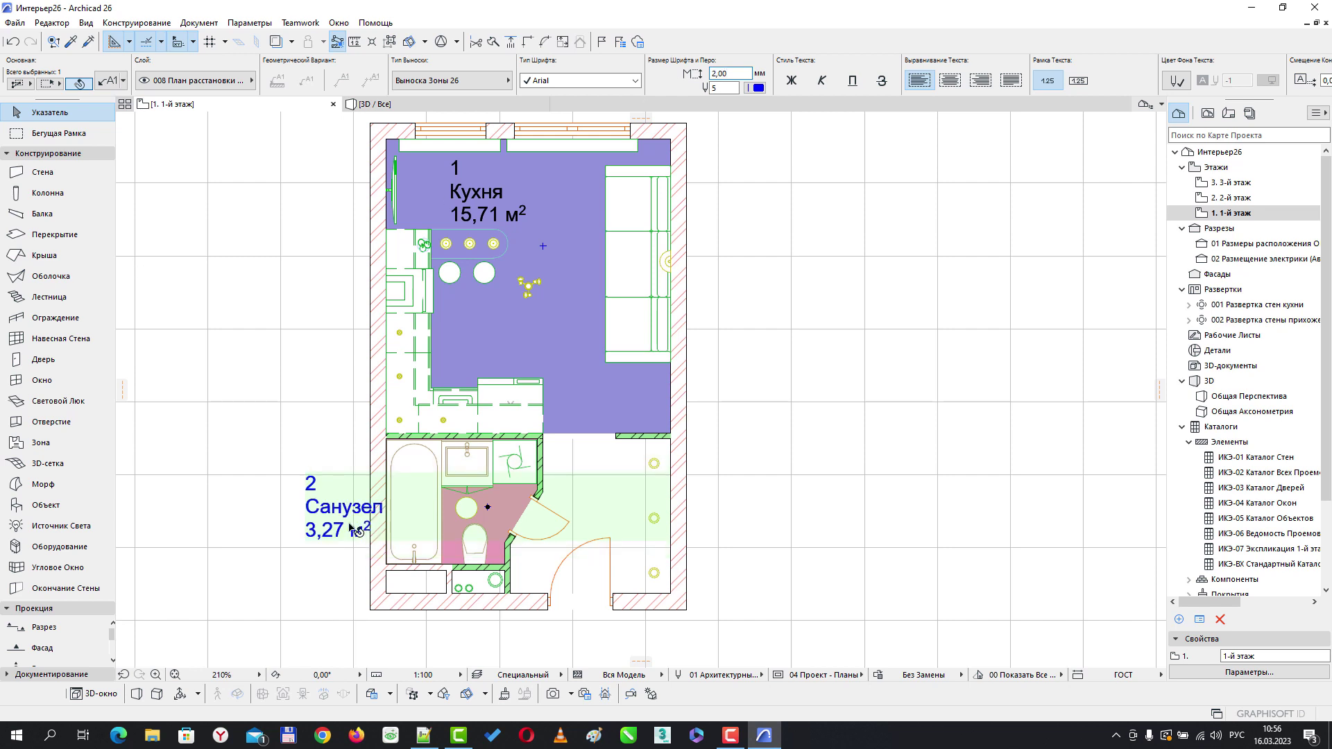
Move the bathroom zone's label to the right and slightly up so its text lies inside the bathroom
{"action": "scroll", "coordinate": [353, 529], "scroll_direction": "up", "scroll_amount": 1}
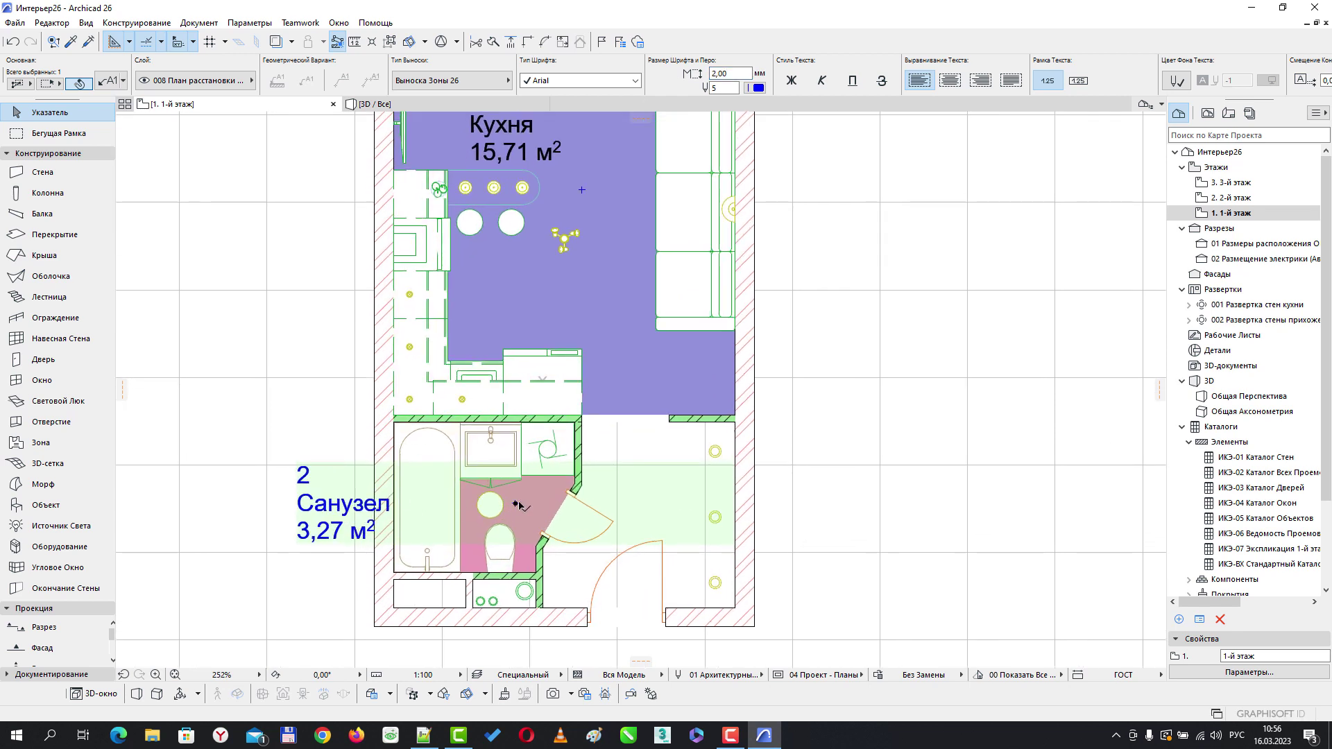
{"action": "left_click", "coordinate": [516, 504]}
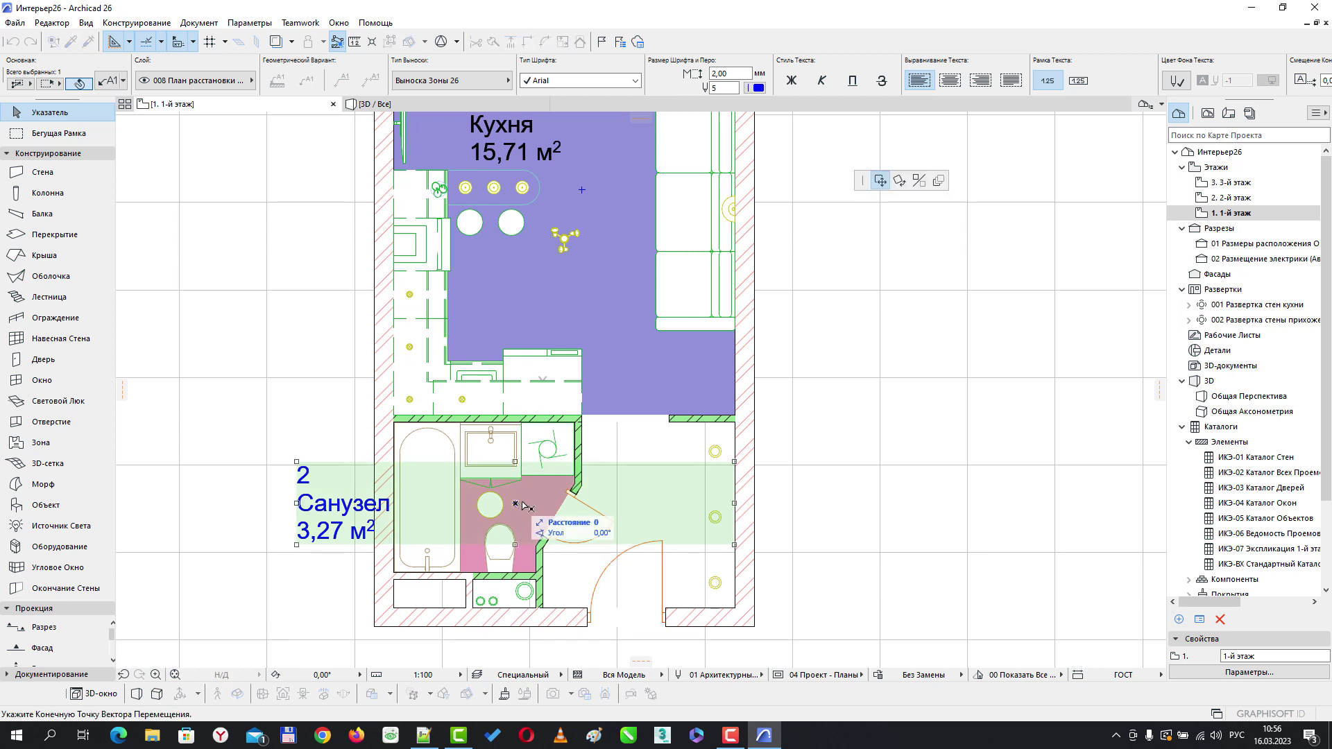
{"action": "left_click", "coordinate": [630, 488]}
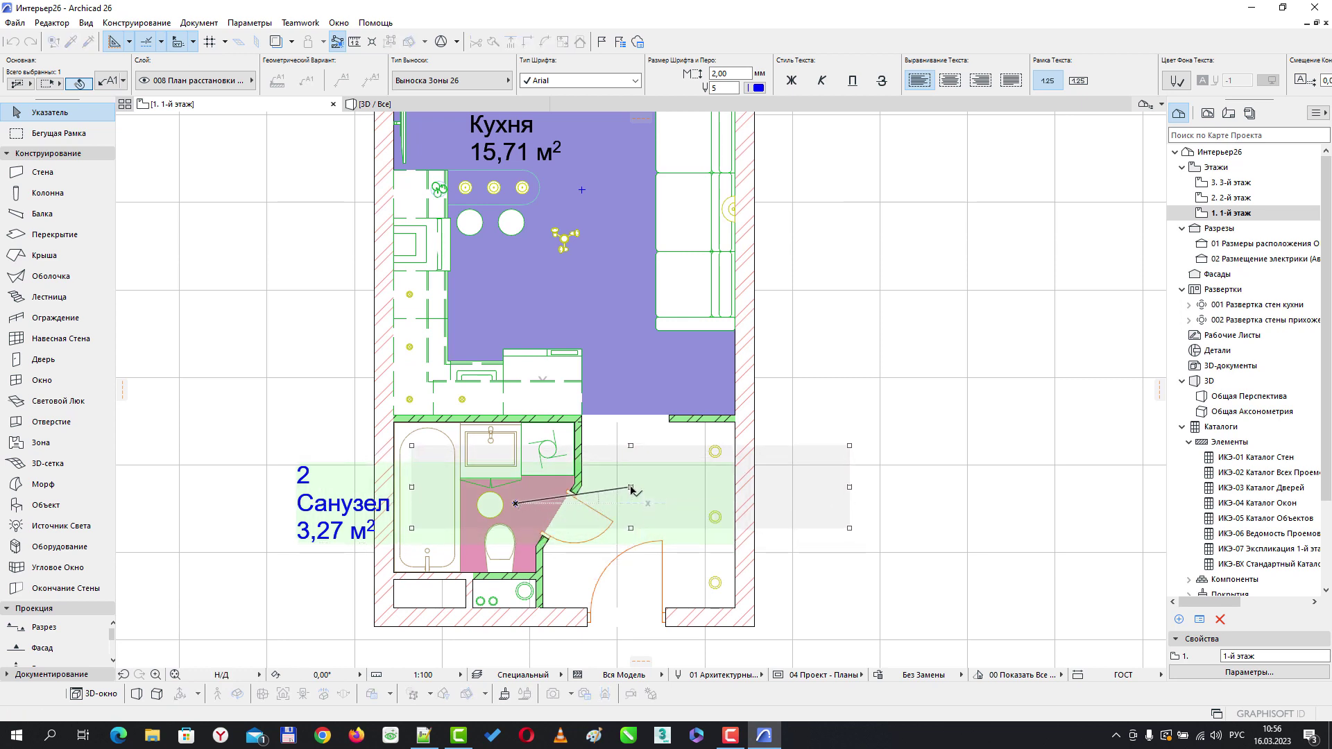
{"action": "left_click", "coordinate": [260, 477]}
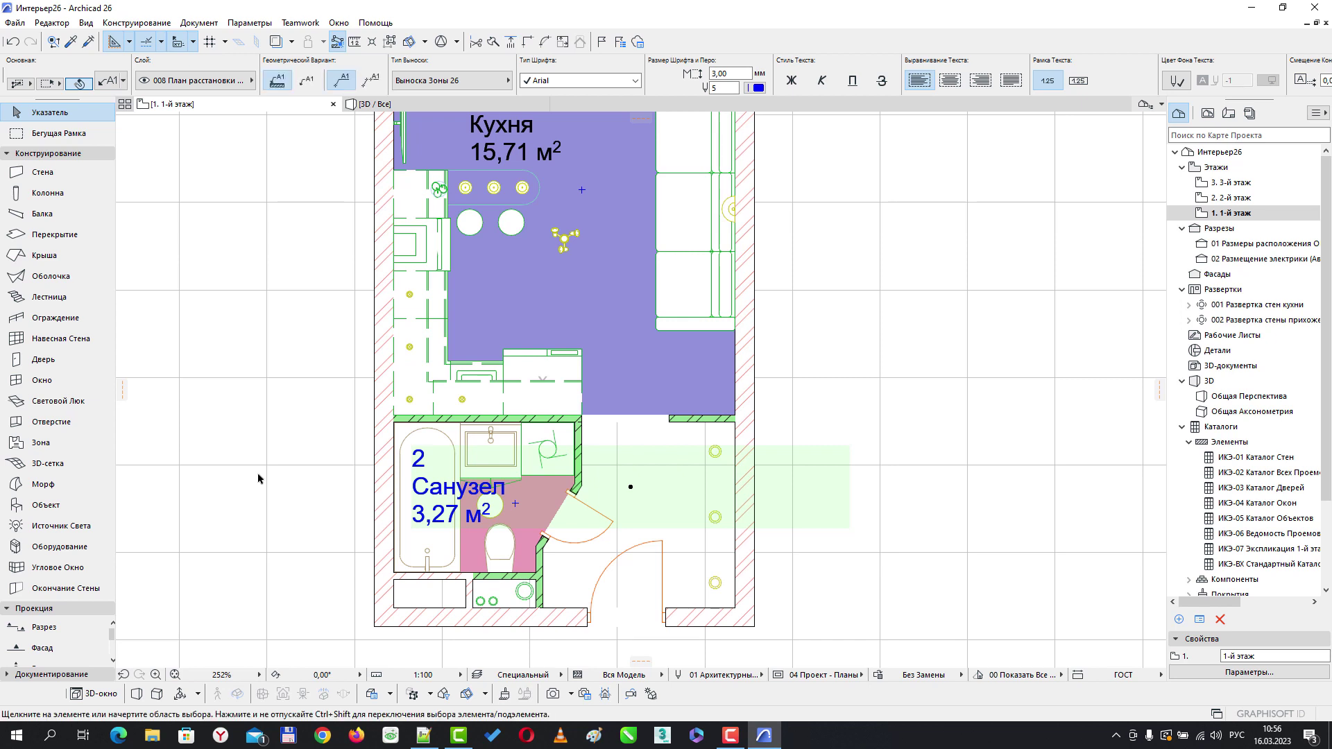
Create a zone named Прихожая with category 6 Медицинское Обслуживание in the hallway and place its stamp there
{"action": "scroll", "coordinate": [560, 519], "scroll_direction": "down", "scroll_amount": 2}
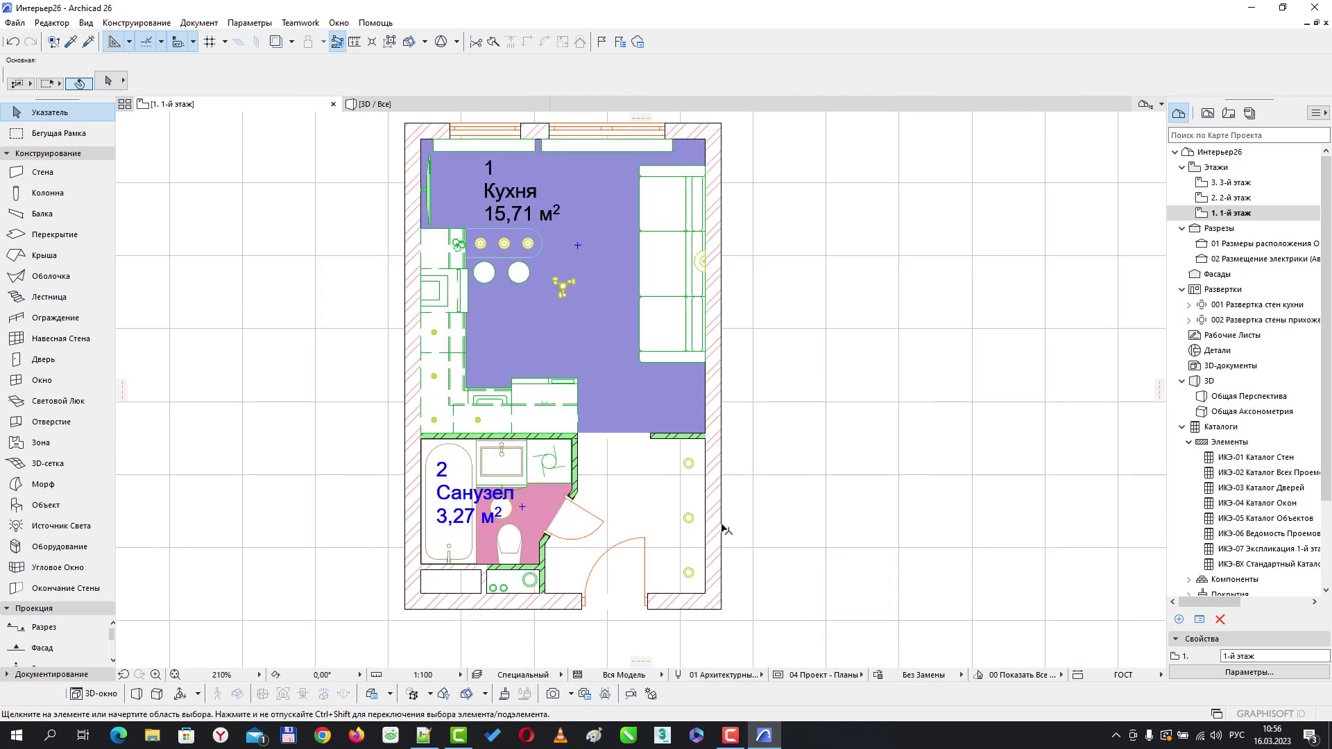
{"action": "middle_click_drag", "start_coordinate": [724, 530], "coordinate": [664, 530]}
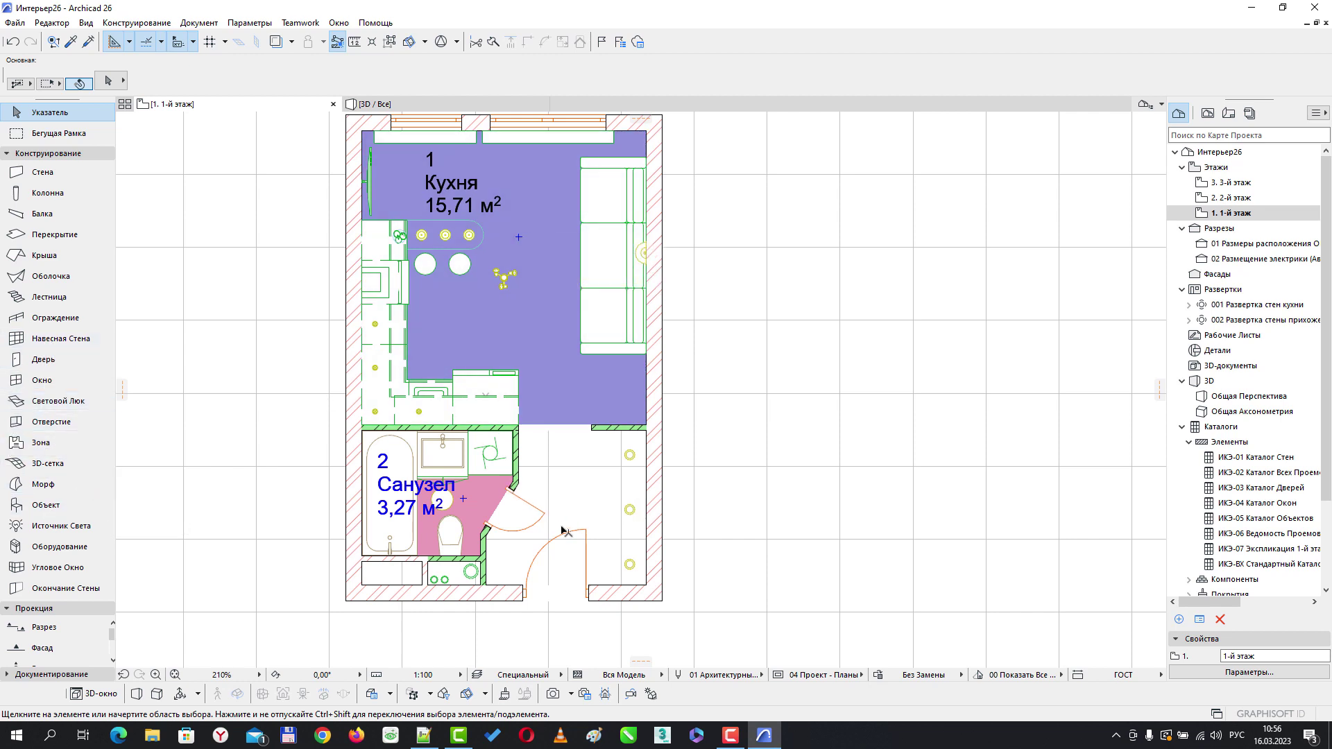
{"action": "left_click", "coordinate": [41, 447]}
{"action": "double_click", "coordinate": [42, 448]}
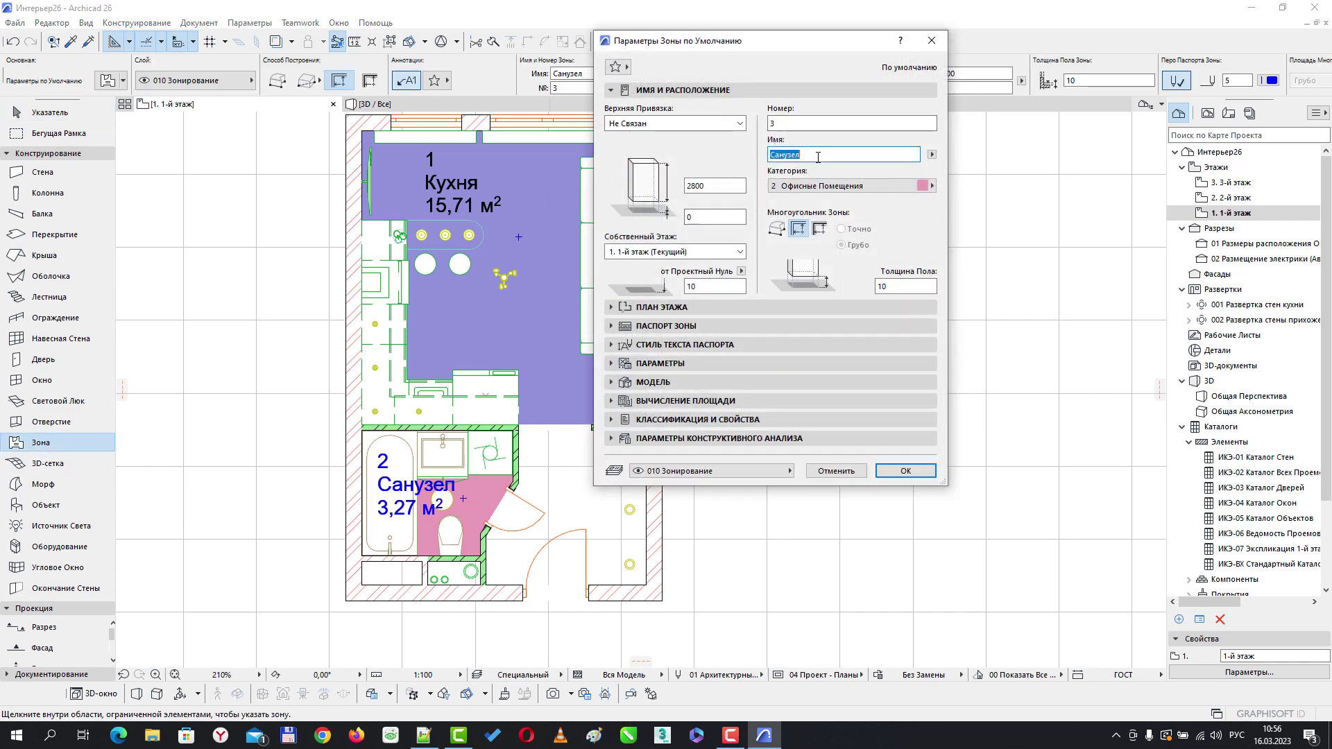
{"action": "type", "text": "Прихожая"}
{"action": "left_click", "coordinate": [925, 187]}
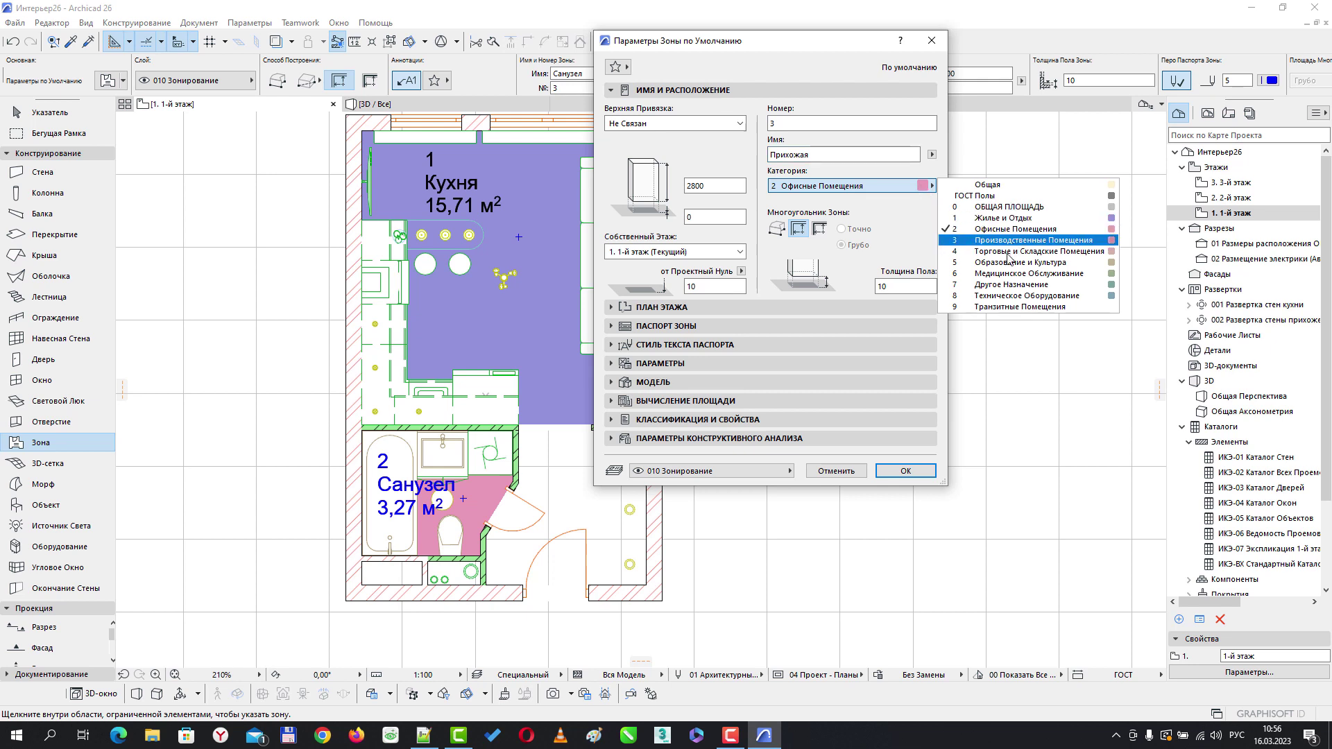
{"action": "left_click", "coordinate": [1010, 275]}
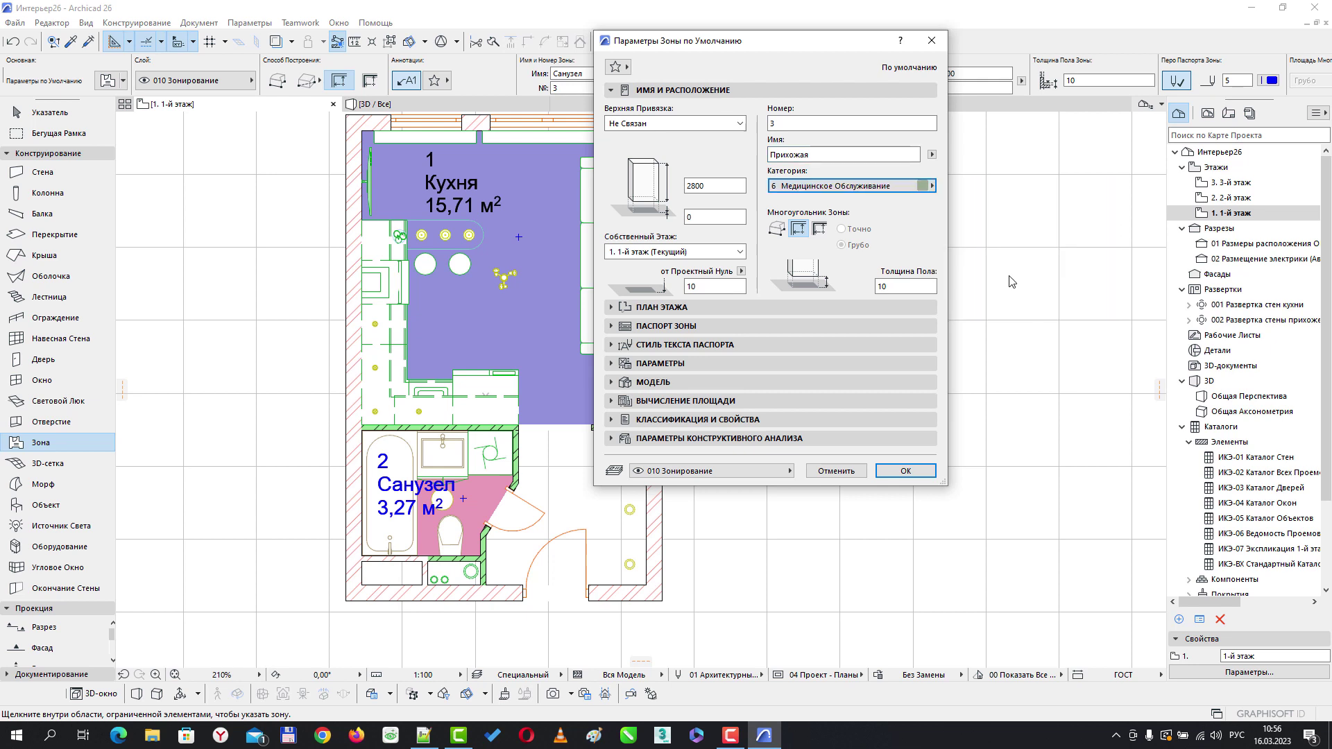
{"action": "left_click", "coordinate": [905, 472]}
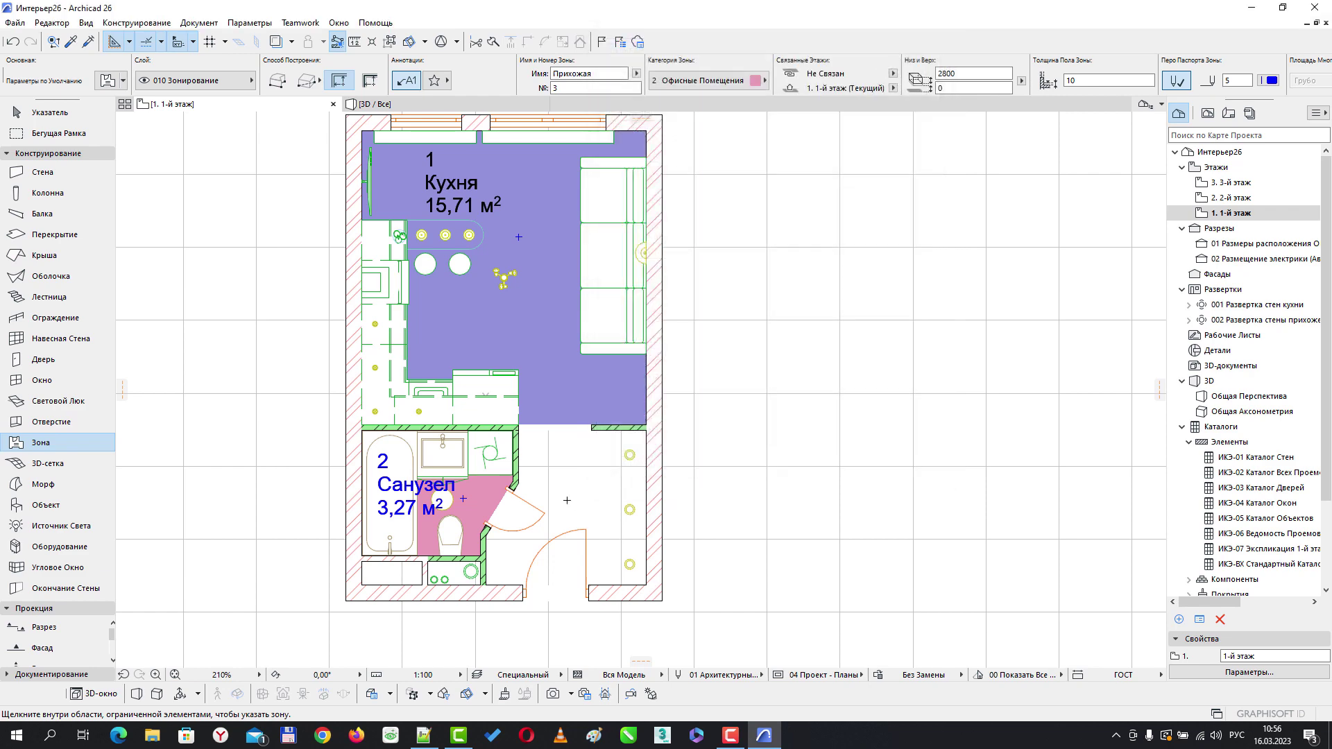
{"action": "left_click", "coordinate": [571, 498]}
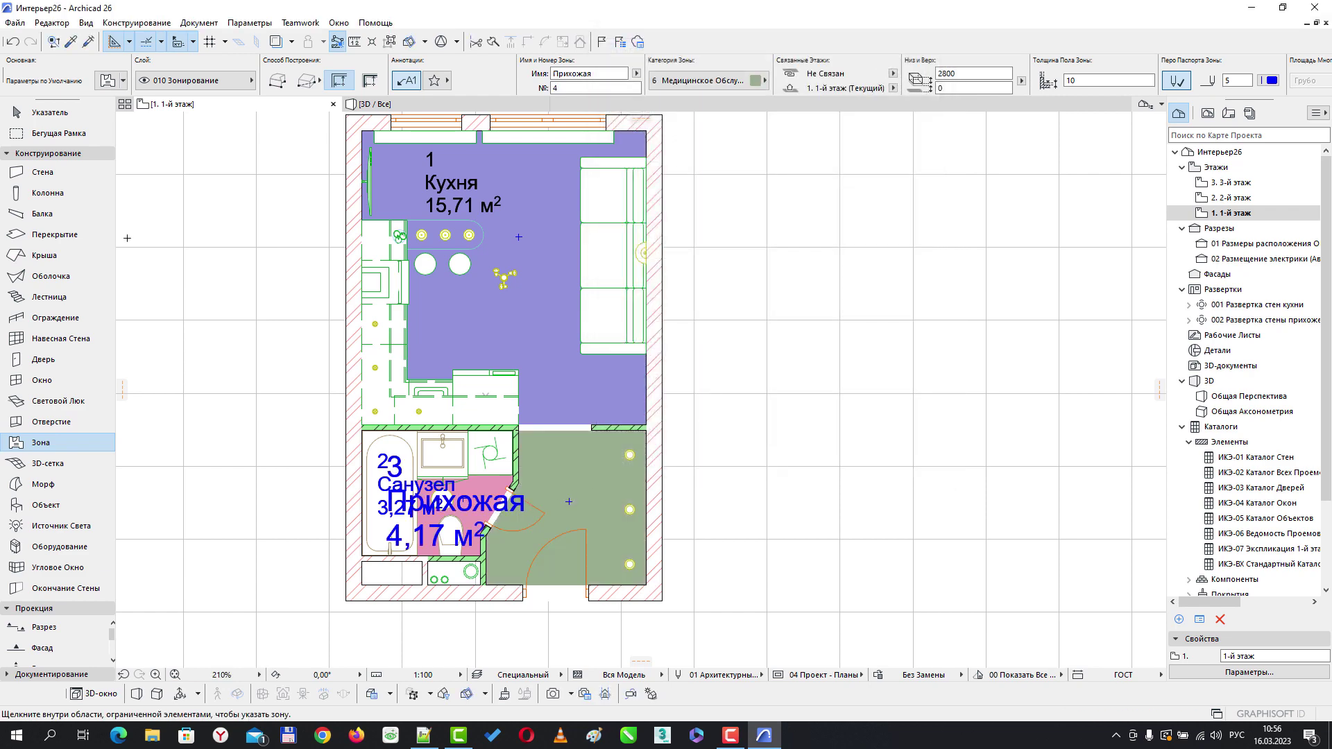
Set the text size of the hallway zone's label to 2 mm
{"action": "left_click", "coordinate": [20, 113]}
{"action": "scroll", "coordinate": [416, 472], "scroll_direction": "up", "scroll_amount": 4}
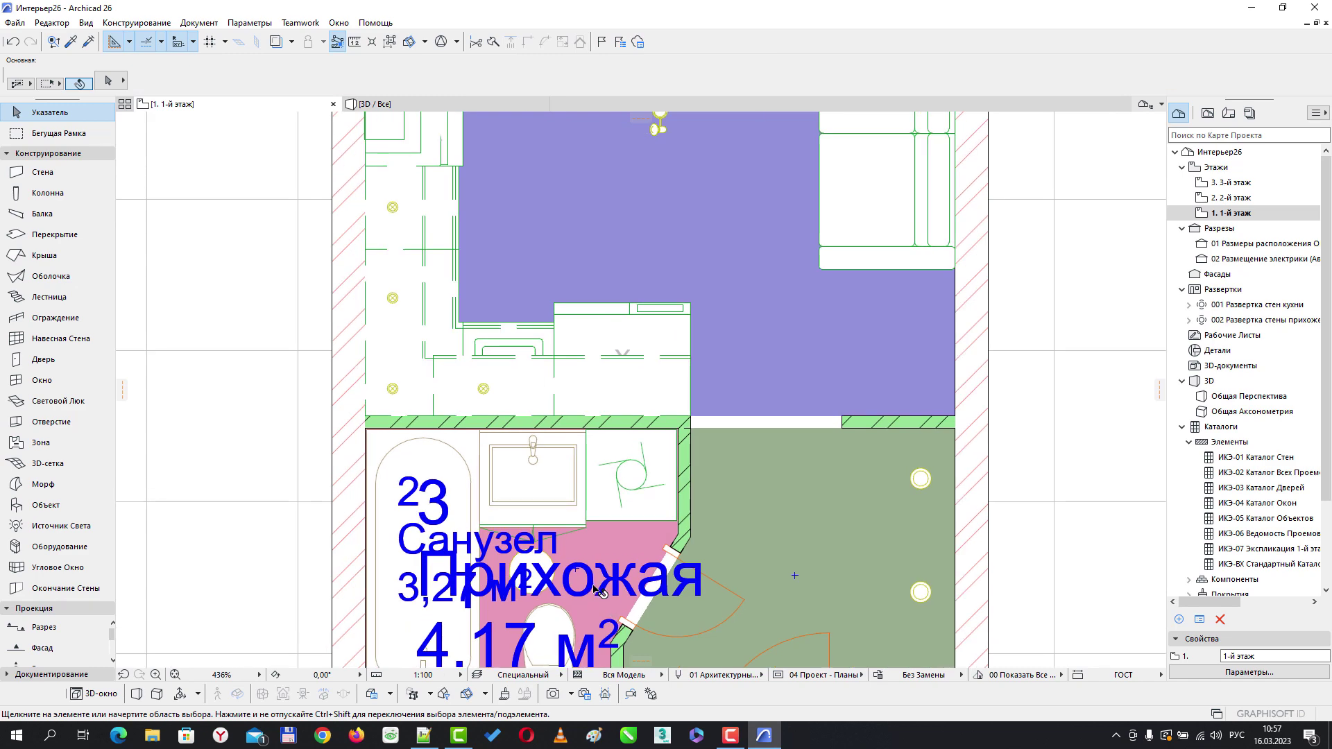
{"action": "left_click", "coordinate": [598, 589]}
{"action": "scroll", "coordinate": [598, 590], "scroll_direction": "down", "scroll_amount": 4}
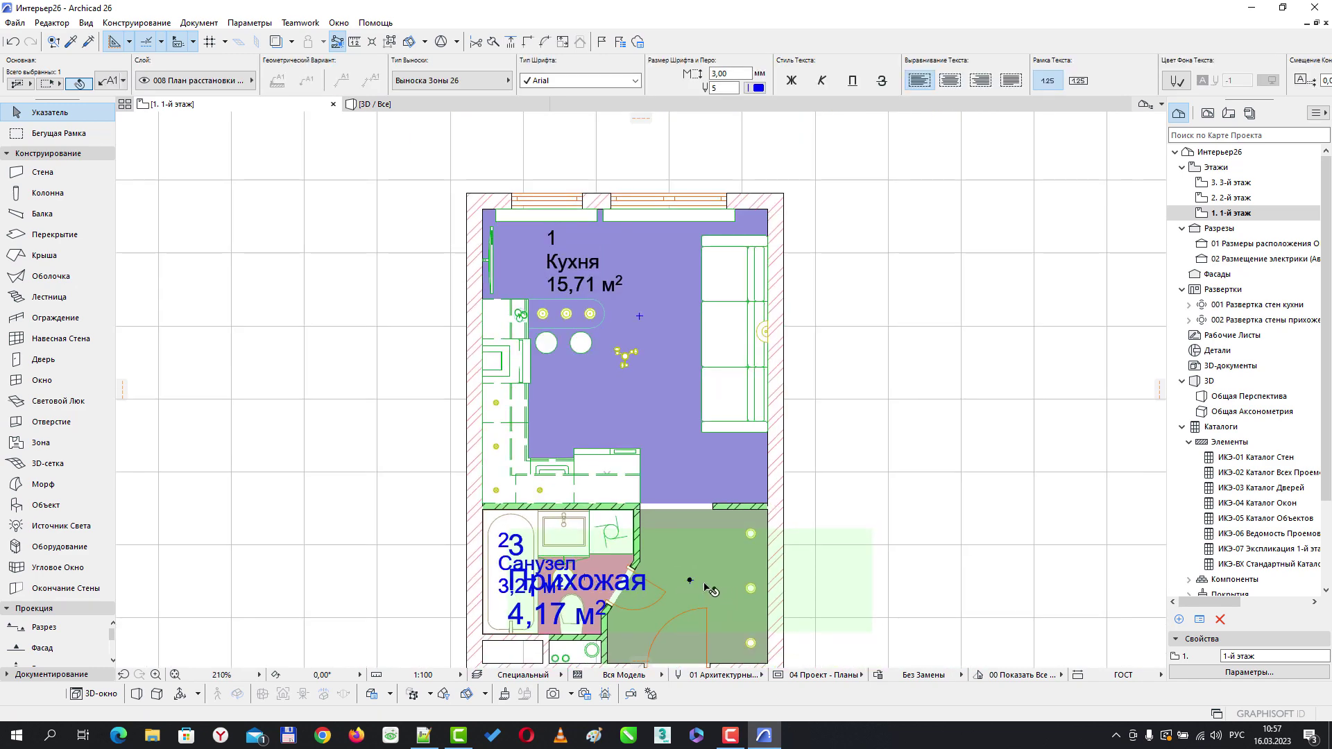
{"action": "left_click", "coordinate": [722, 74]}
{"action": "key", "text": "Return"}
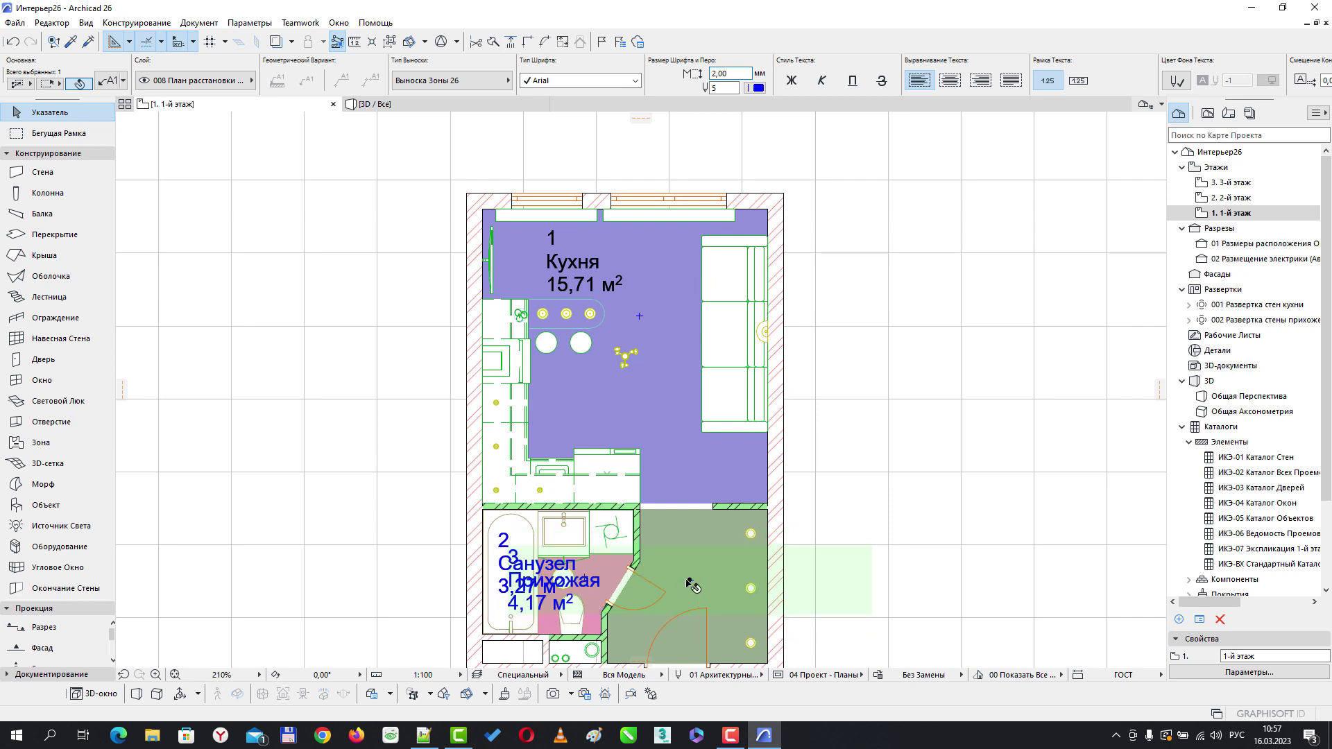
Move the hallway zone's label about 1900 mm horizontally to the right so its text lies inside the hallway
{"action": "left_click", "coordinate": [690, 580]}
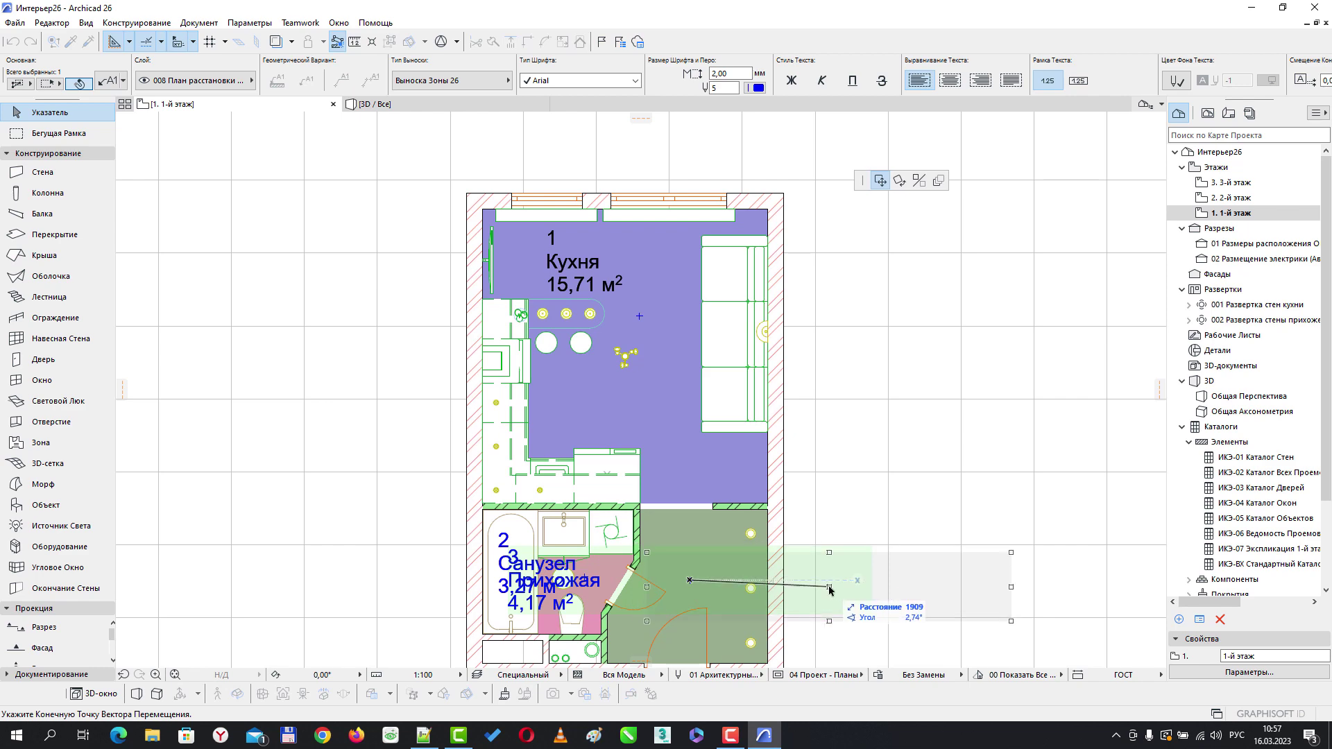
{"action": "left_click", "coordinate": [833, 583]}
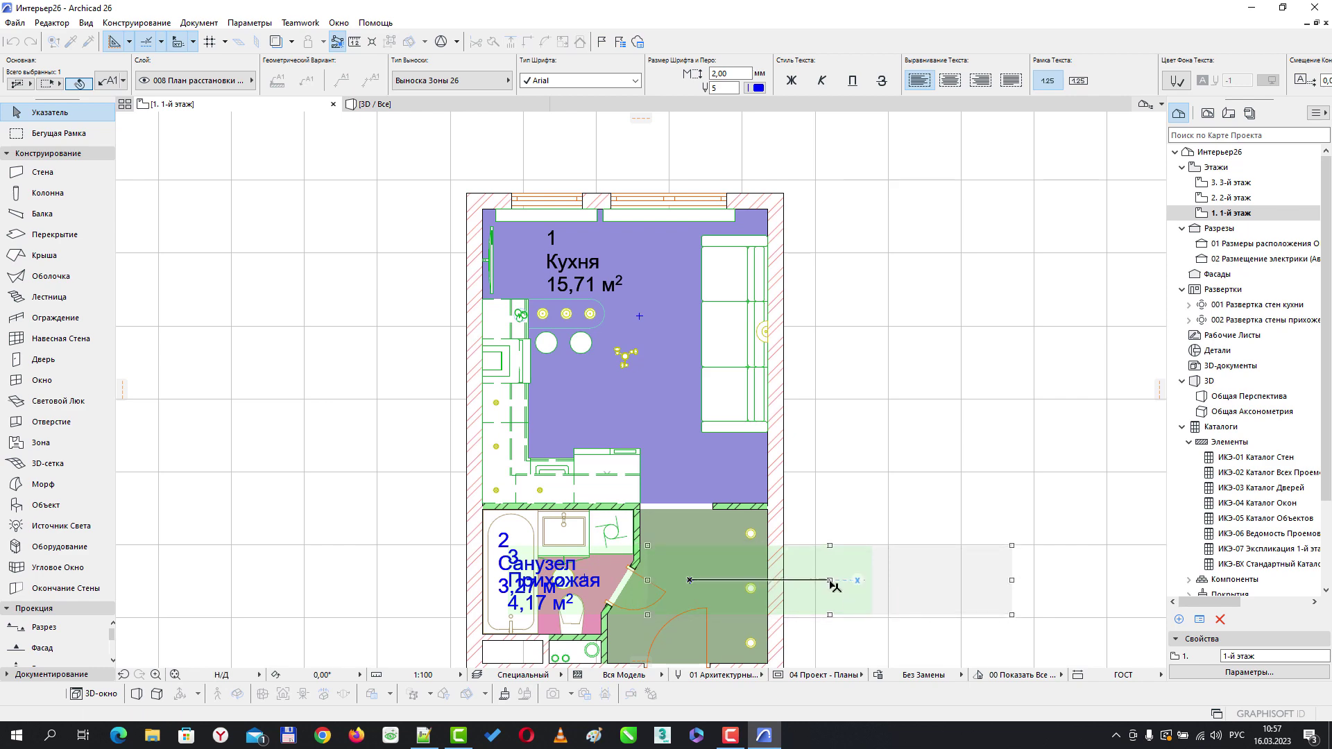
{"action": "left_click", "coordinate": [844, 494]}
Change the text of the hallway and bathroom zone labels to black pen 1
{"action": "scroll", "coordinate": [869, 491], "scroll_direction": "down", "scroll_amount": 2}
{"action": "scroll", "coordinate": [872, 494], "scroll_direction": "up", "scroll_amount": 4}
{"action": "middle_click_drag", "start_coordinate": [872, 494], "coordinate": [827, 314]}
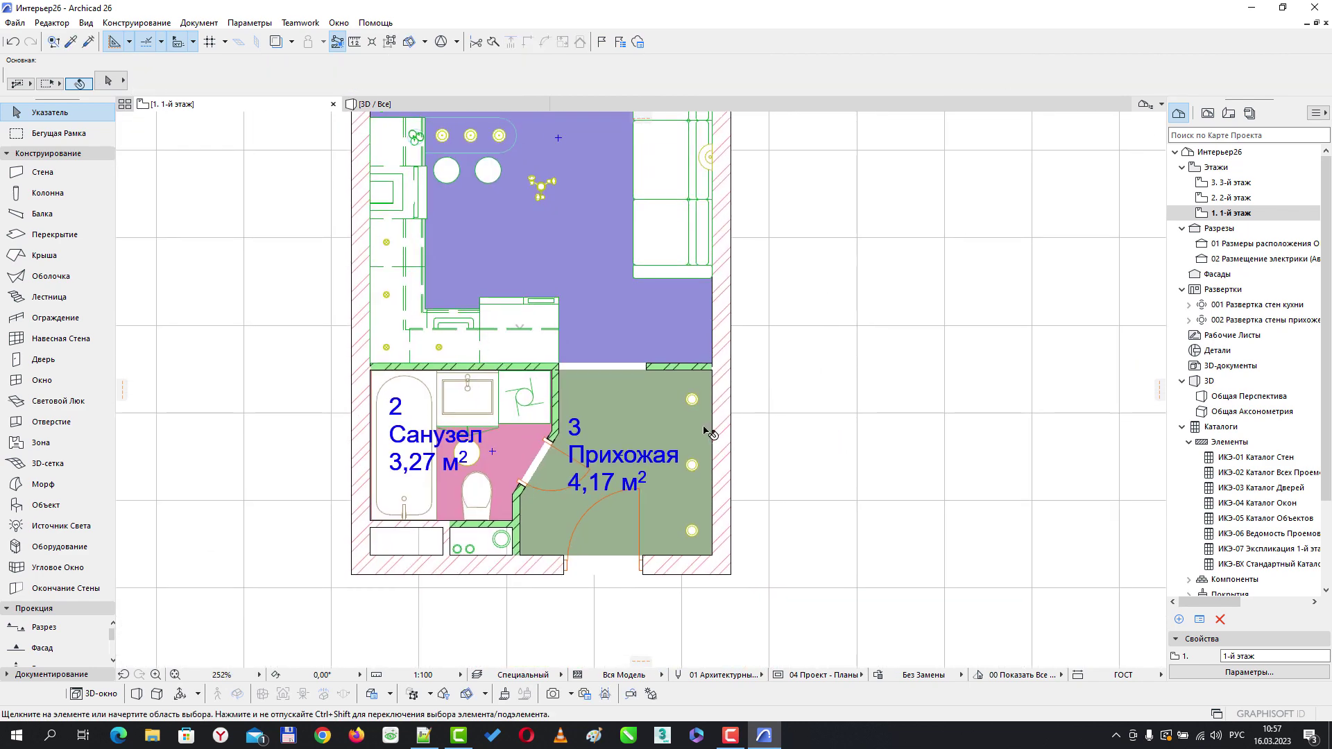
{"action": "left_click", "coordinate": [628, 469]}
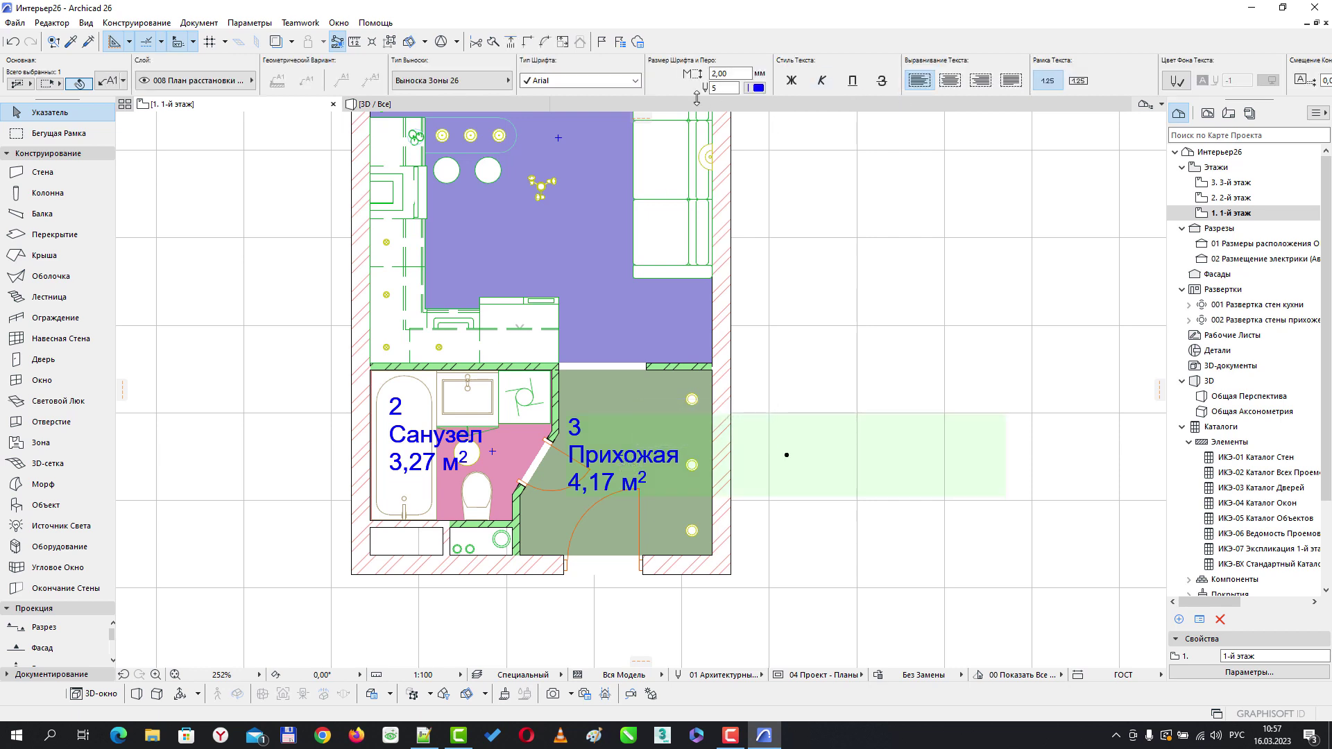
{"action": "left_click", "coordinate": [759, 91]}
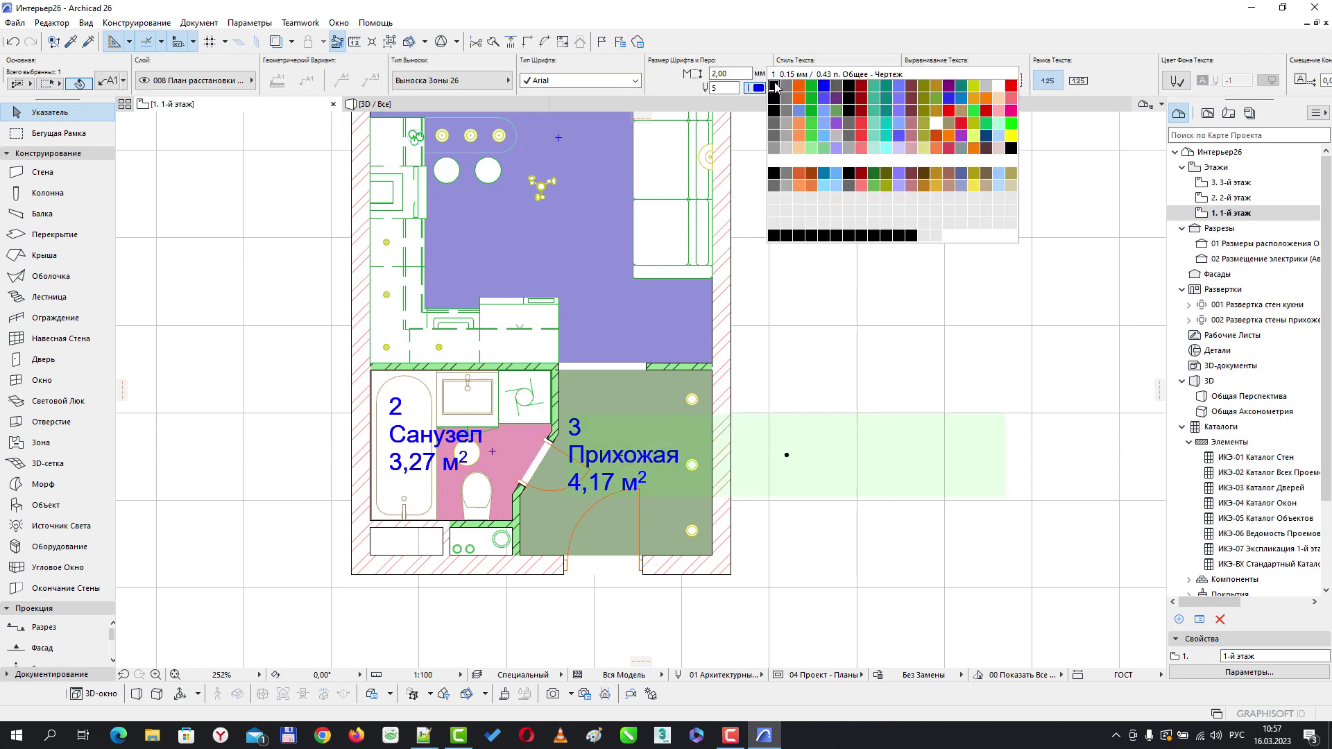
{"action": "left_click", "coordinate": [775, 91]}
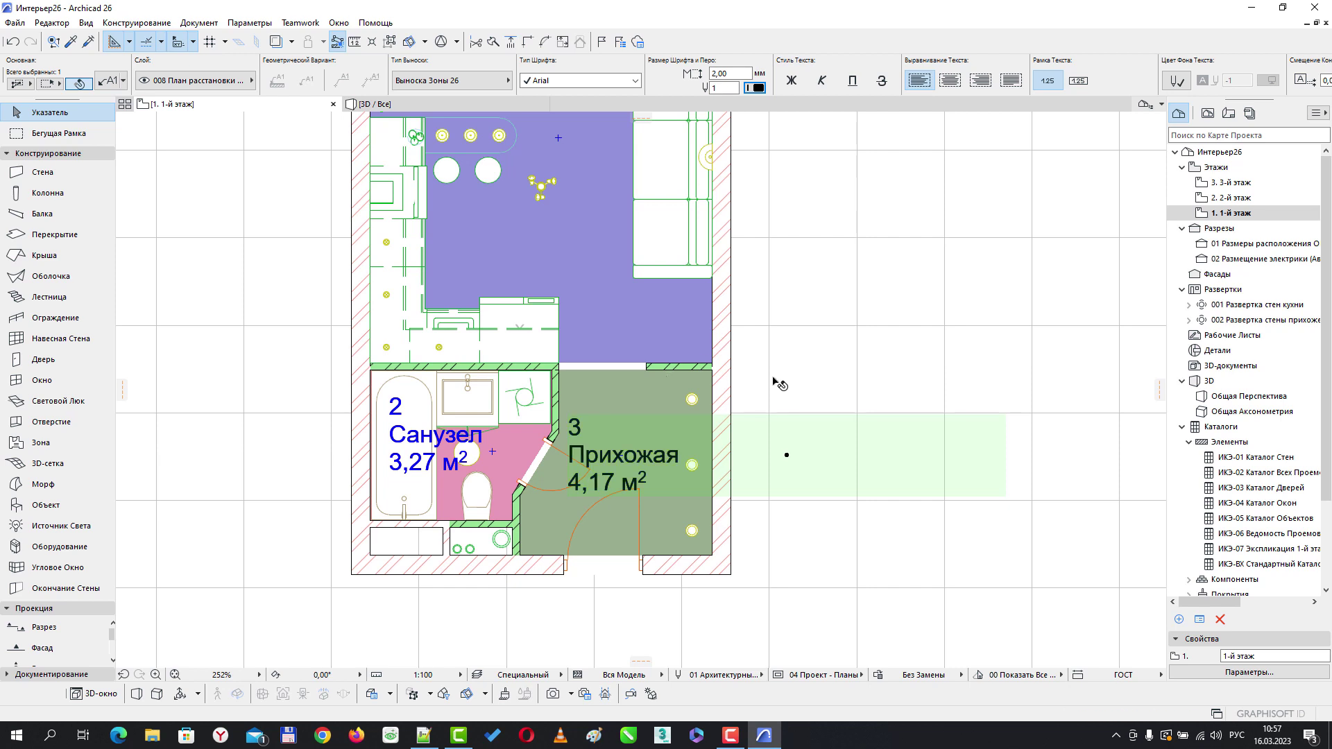
{"action": "left_click", "coordinate": [444, 444]}
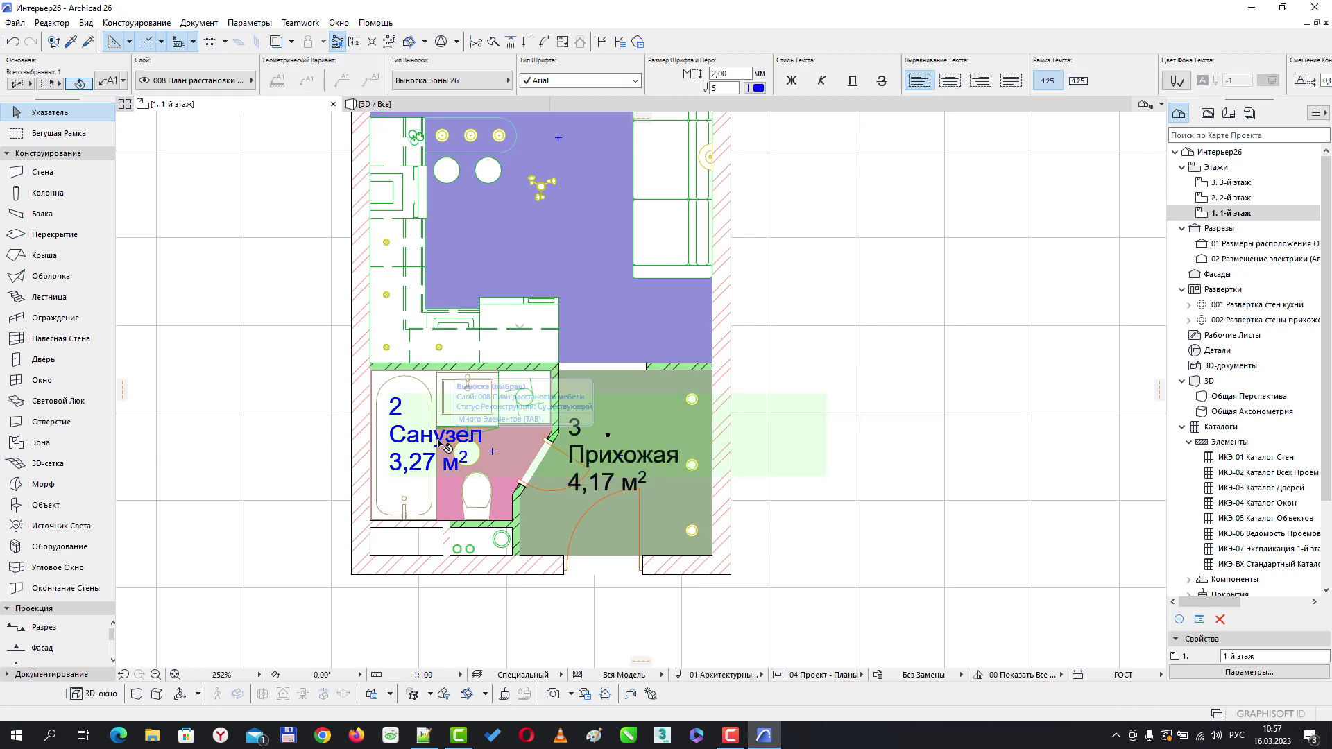
{"action": "left_click", "coordinate": [759, 88]}
{"action": "left_click", "coordinate": [776, 90]}
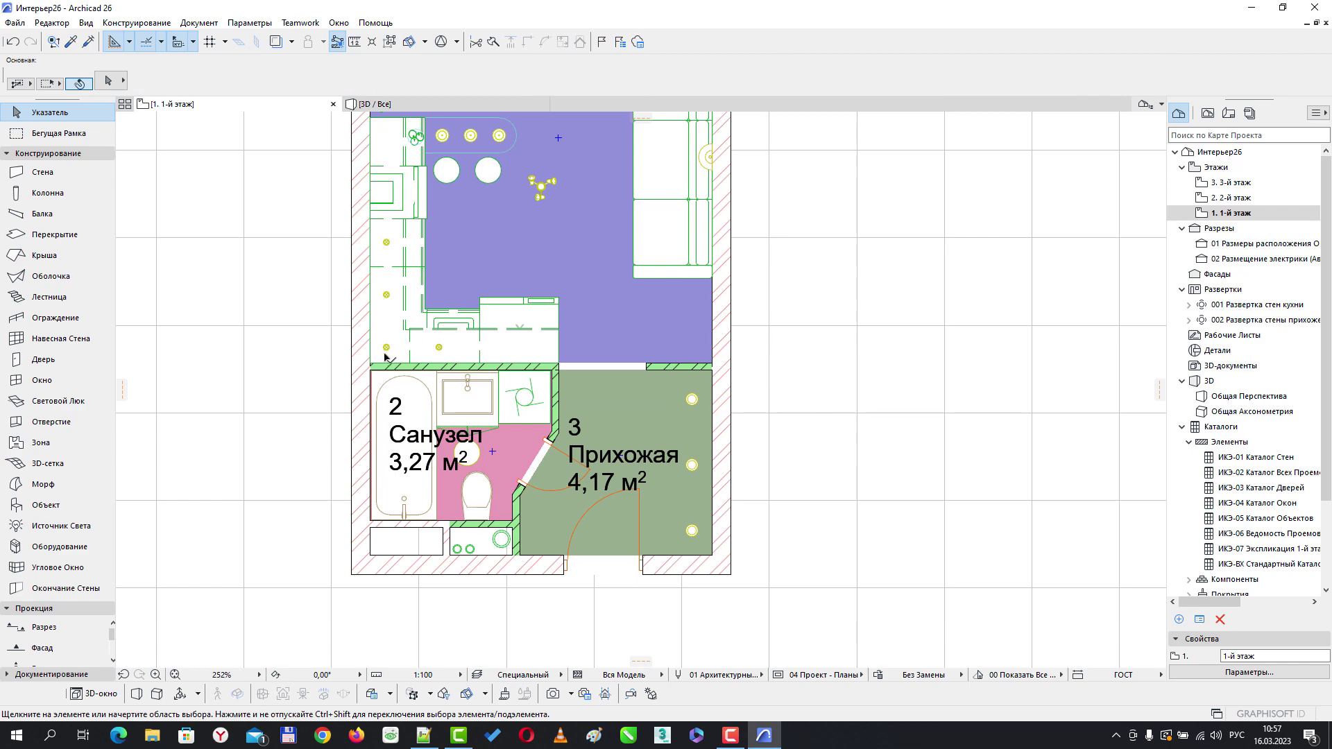
Hide the layer 008 План расстановки мебели and look over the floor plan without its contents
{"action": "scroll", "coordinate": [798, 312], "scroll_direction": "down", "scroll_amount": 3}
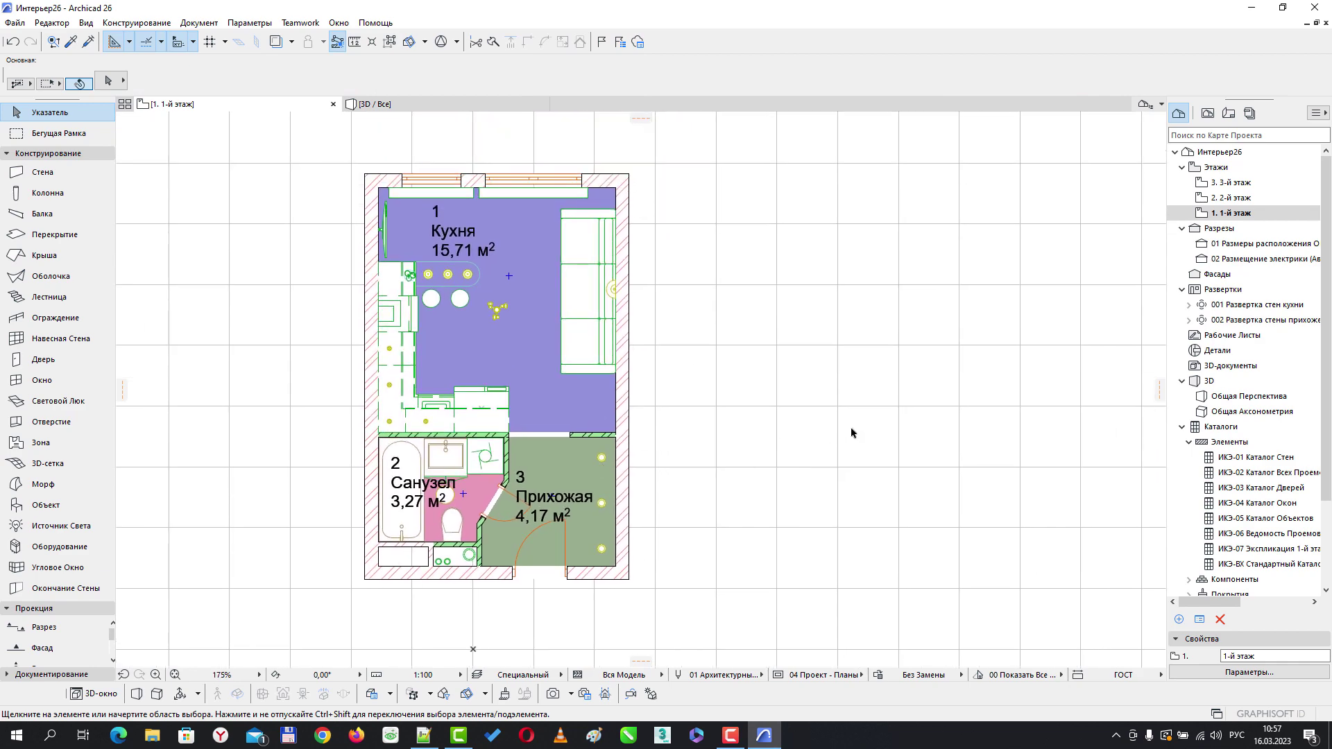
{"action": "key", "text": "ctrl+l"}
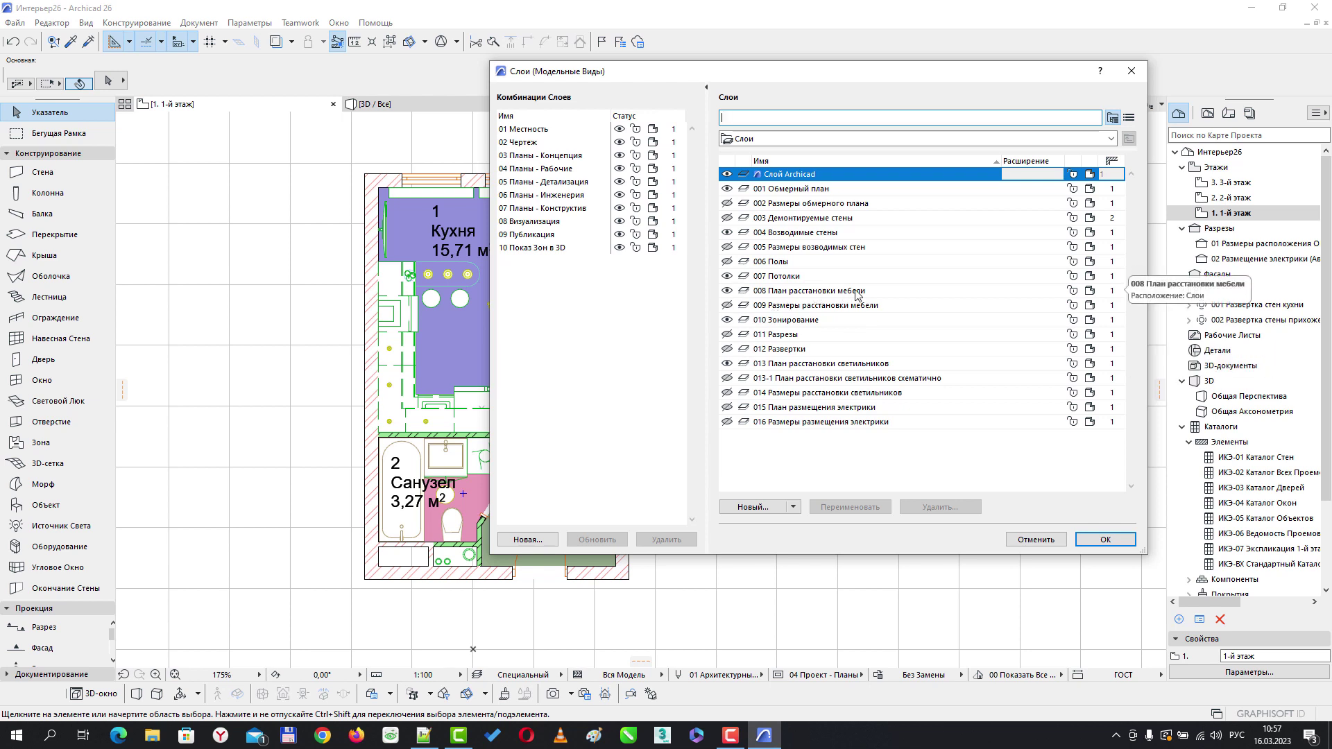
{"action": "left_click", "coordinate": [727, 292]}
{"action": "left_click", "coordinate": [1104, 540]}
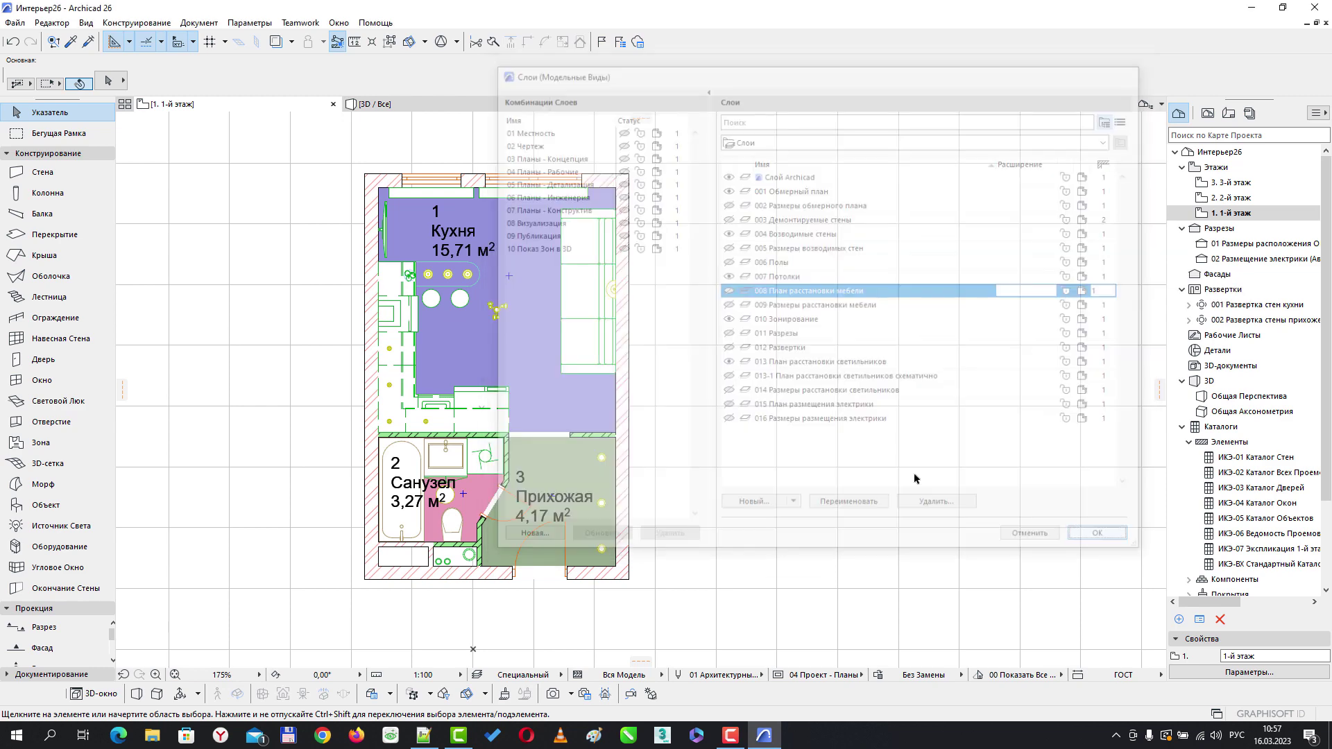
{"action": "scroll", "coordinate": [665, 375], "scroll_direction": "up", "scroll_amount": 2}
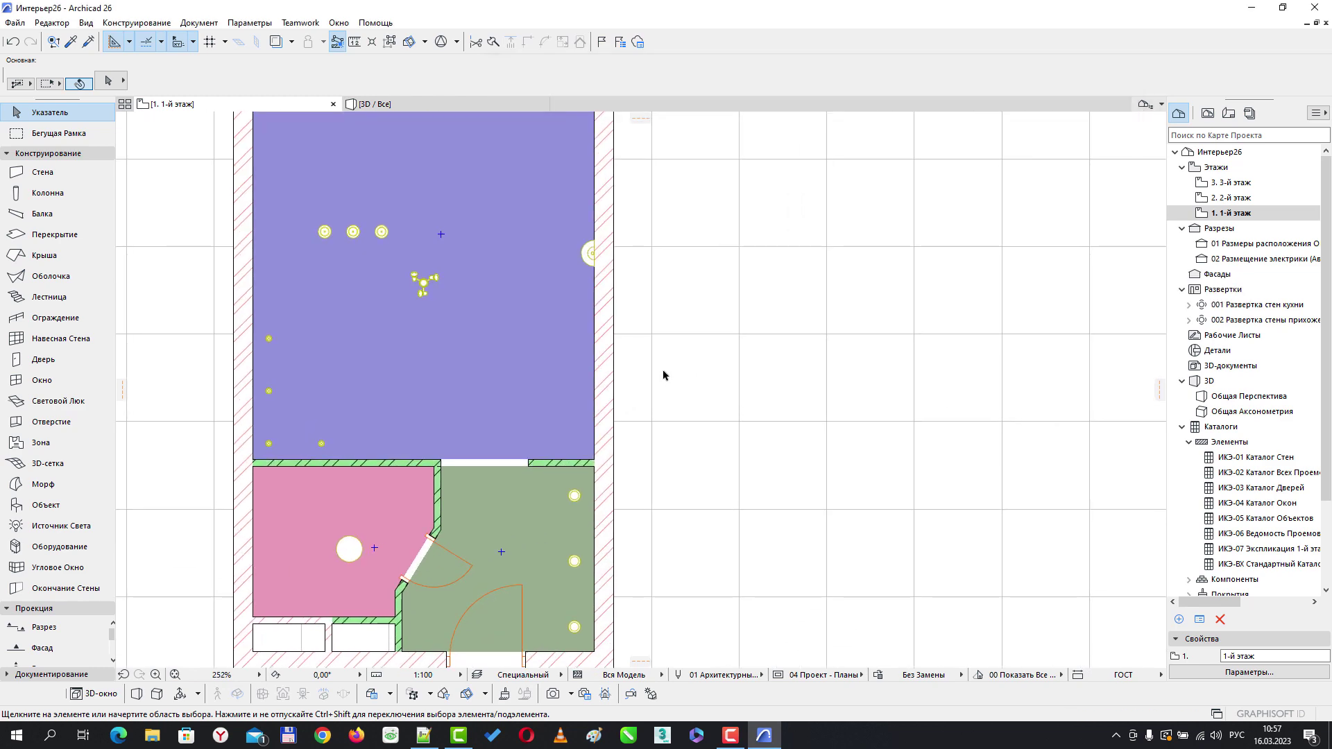
{"action": "scroll", "coordinate": [664, 376], "scroll_direction": "down", "scroll_amount": 2}
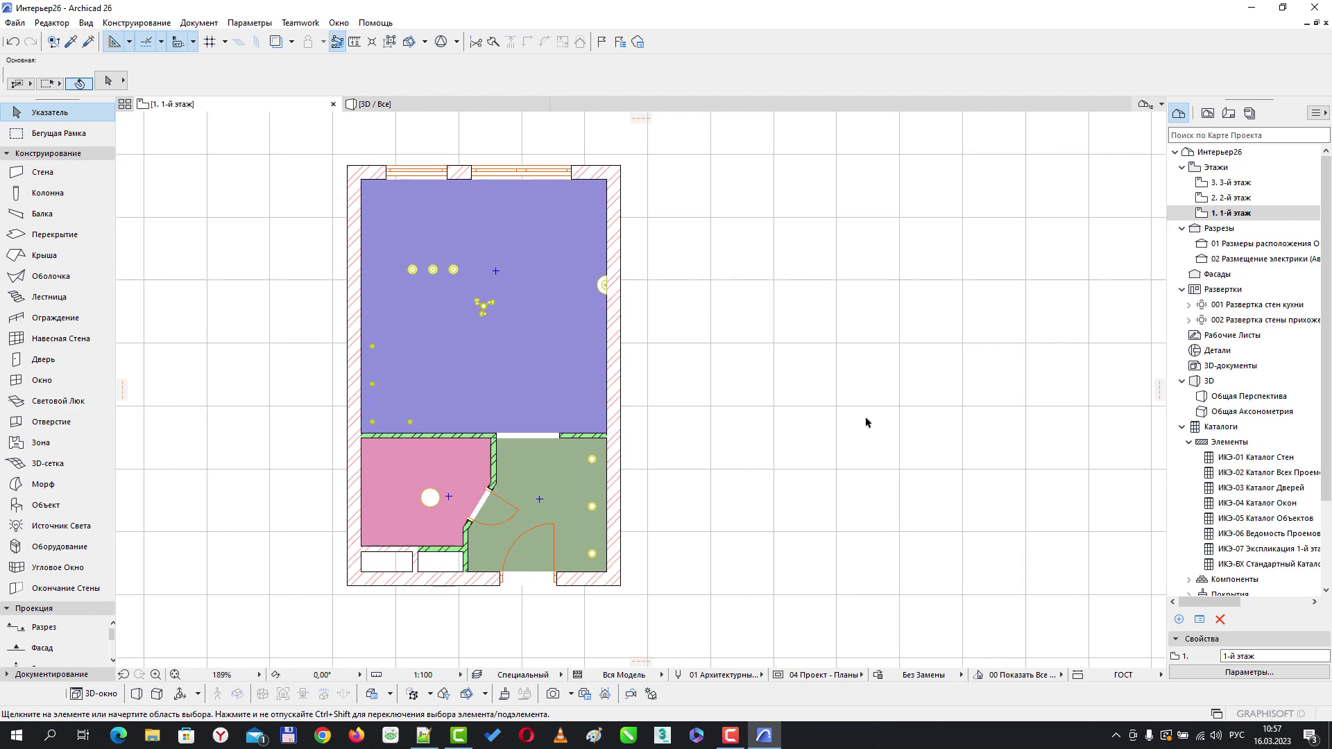
{"action": "scroll", "coordinate": [731, 400], "scroll_direction": "up", "scroll_amount": 1}
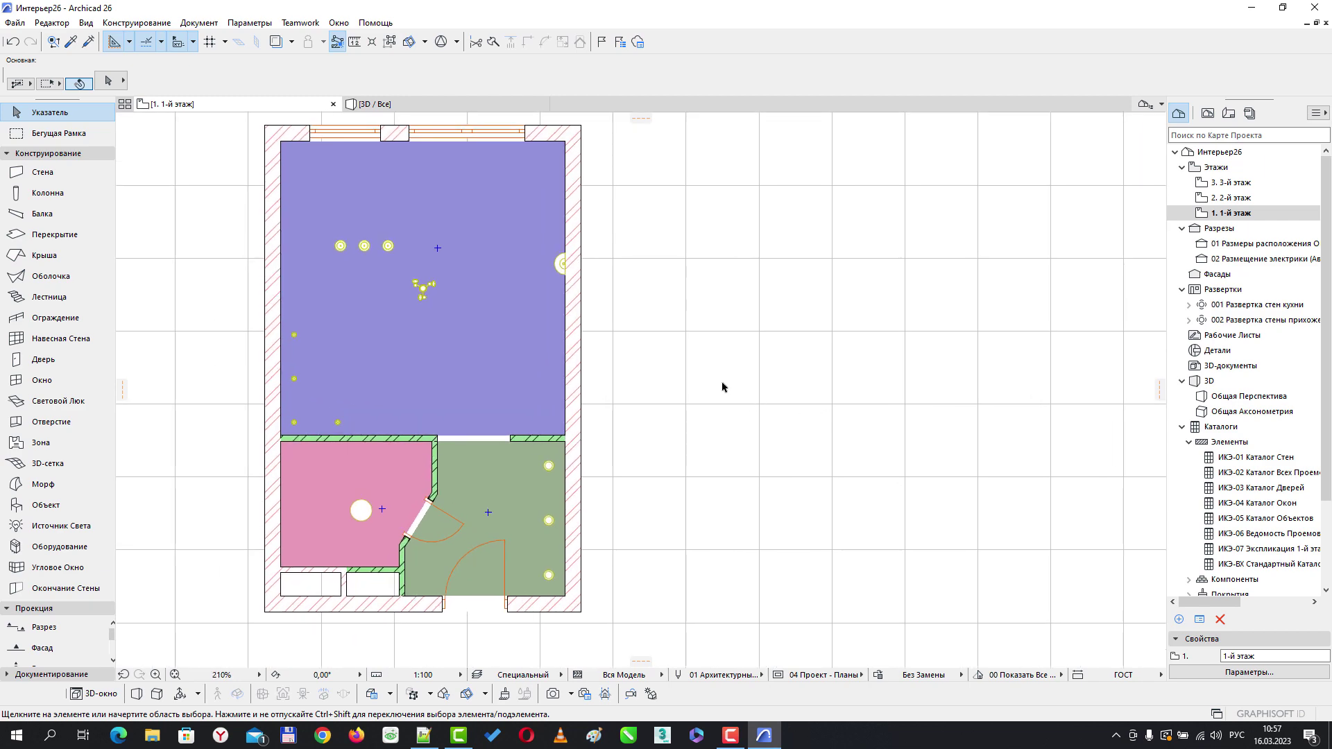
{"action": "key", "text": "ctrl+l"}
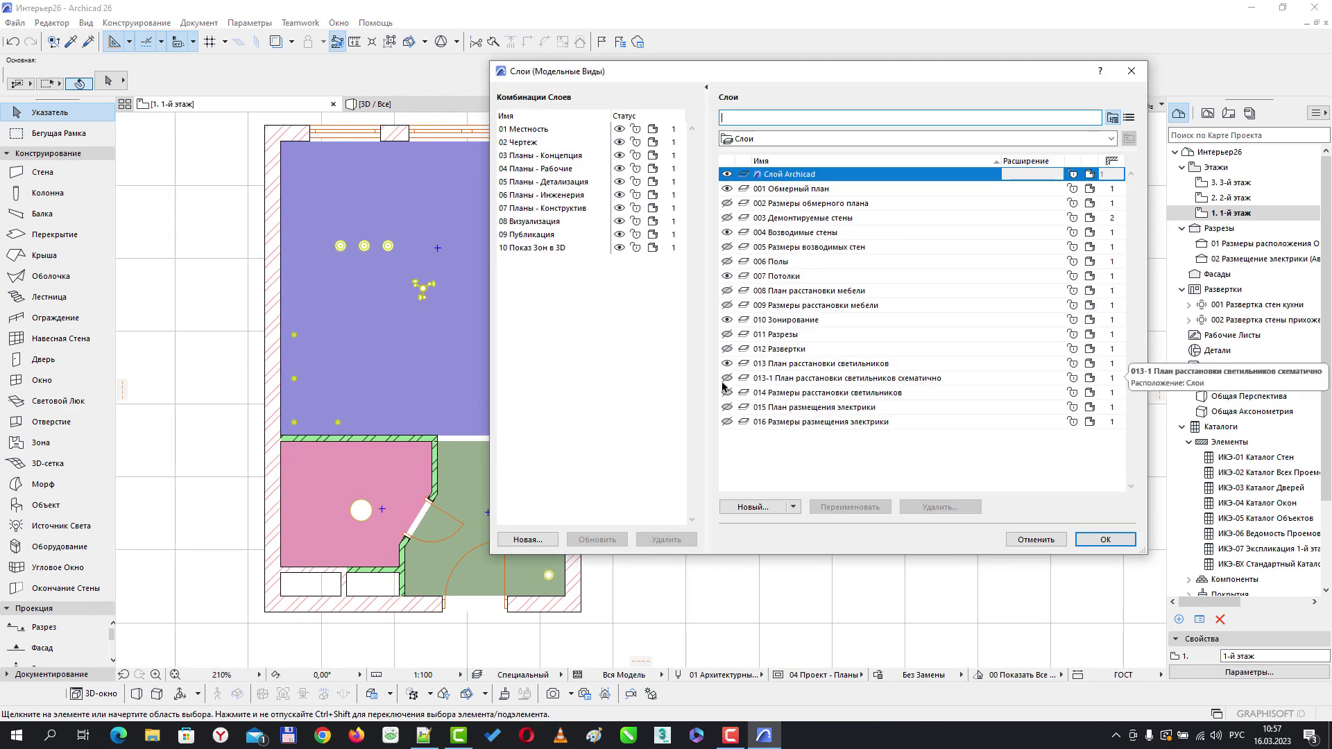
{"action": "left_click_drag", "start_coordinate": [789, 70], "coordinate": [843, 82]}
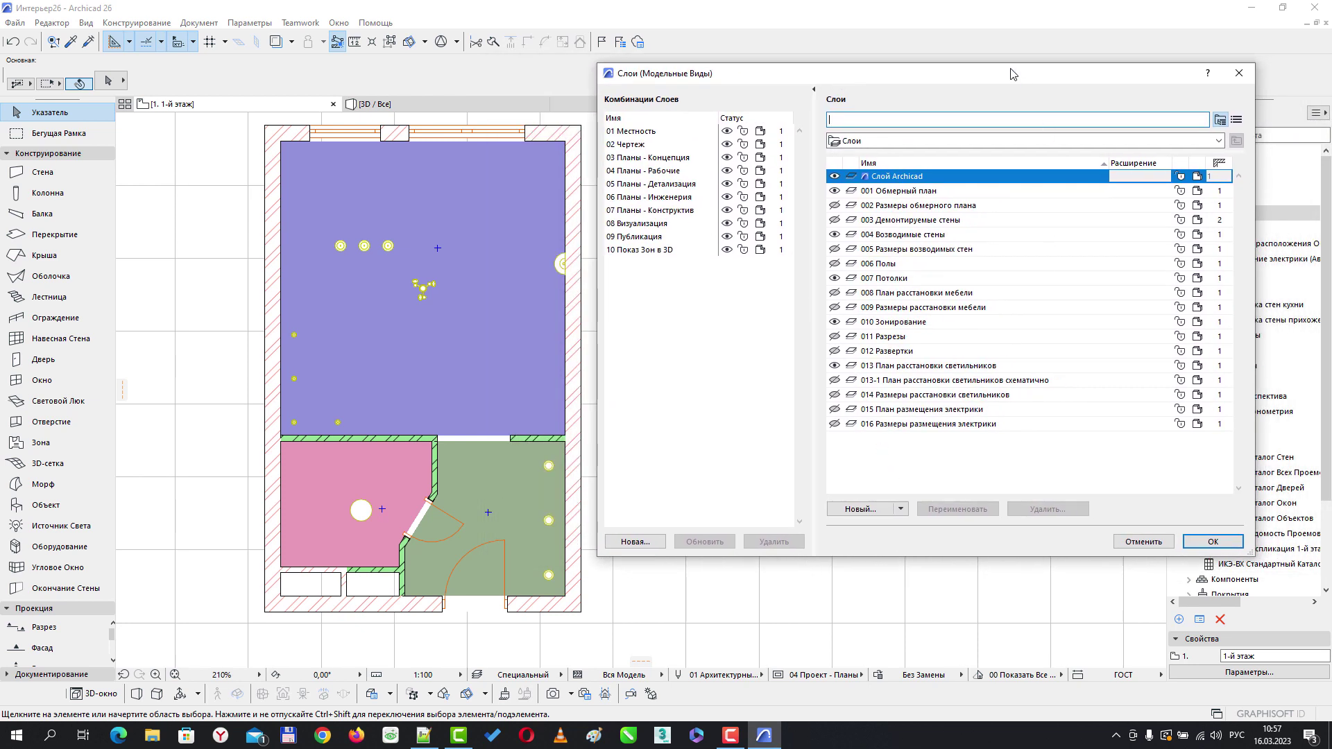
{"action": "left_click_drag", "start_coordinate": [1021, 77], "coordinate": [926, 68]}
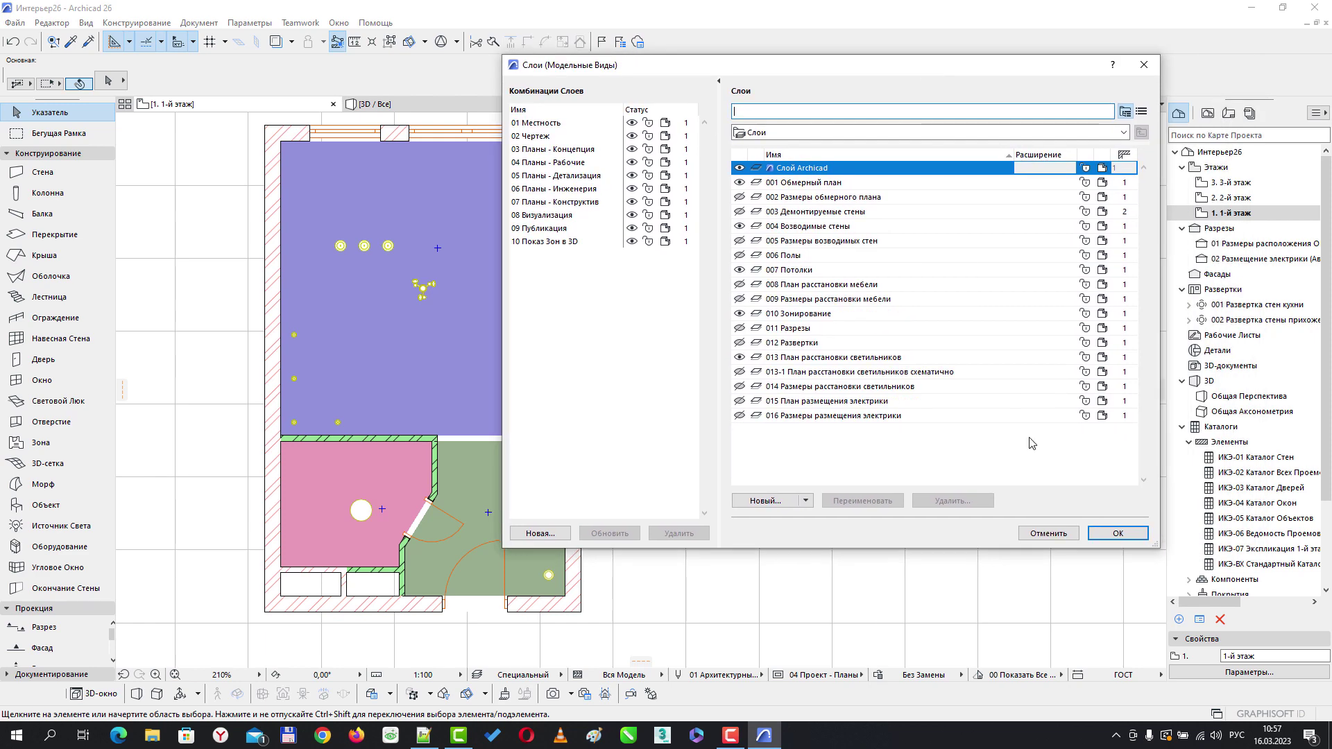
{"action": "left_click", "coordinate": [1051, 535]}
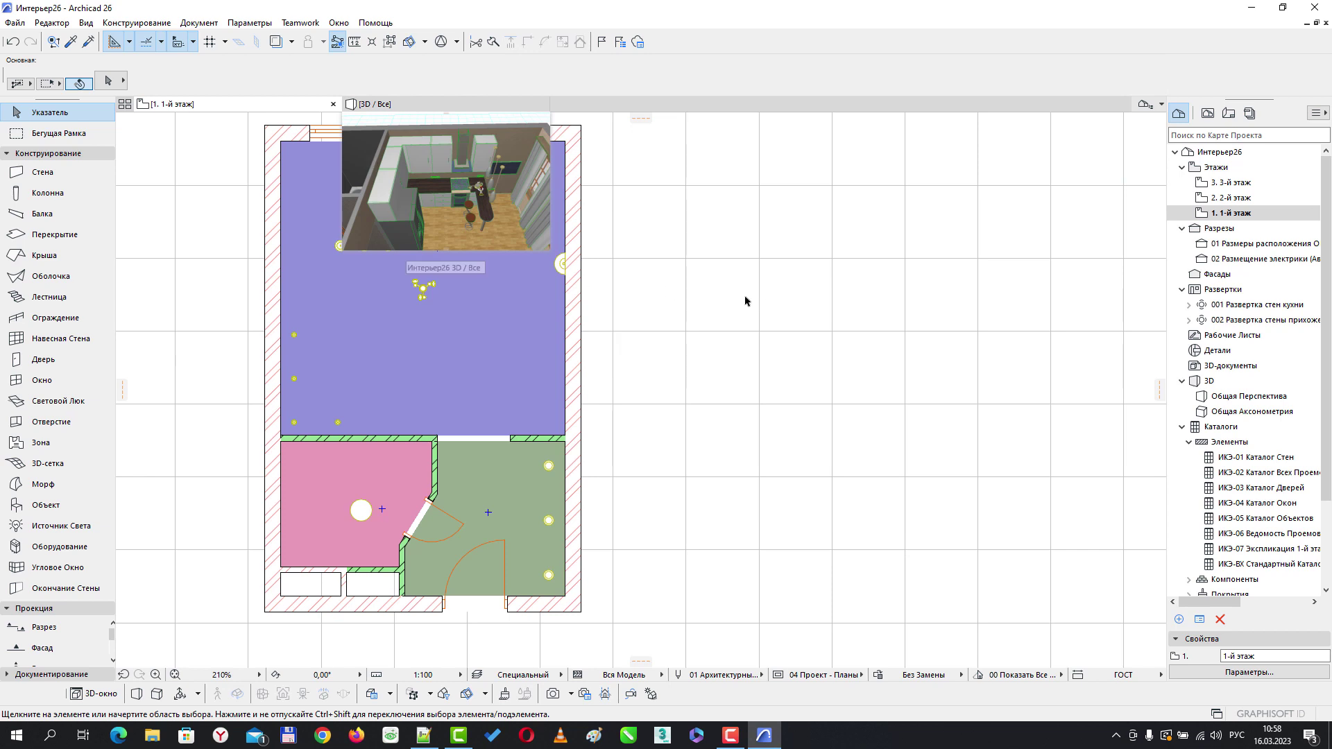
Turn the layer 008 План расстановки мебели back on
{"action": "scroll", "coordinate": [745, 303], "scroll_direction": "down", "scroll_amount": 1}
{"action": "middle_click_drag", "start_coordinate": [745, 303], "coordinate": [442, 341]}
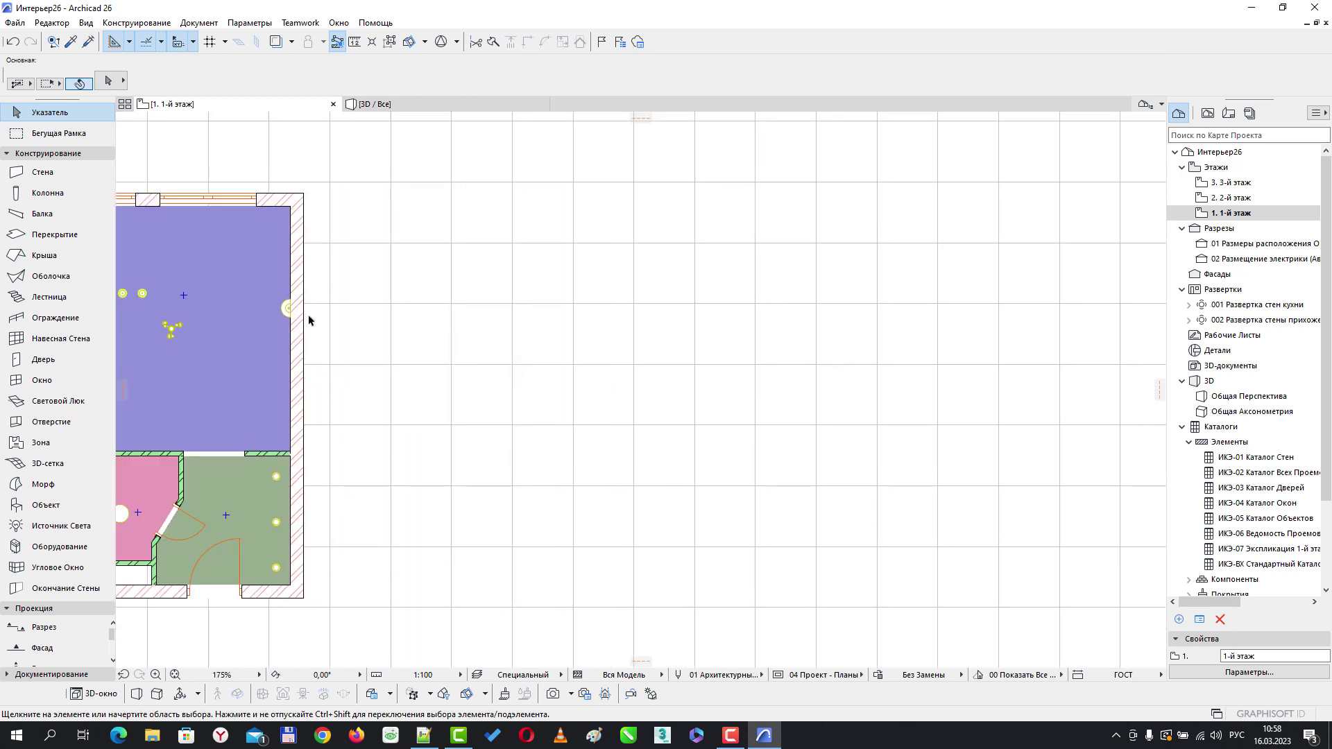
{"action": "middle_click_drag", "start_coordinate": [312, 319], "coordinate": [525, 323]}
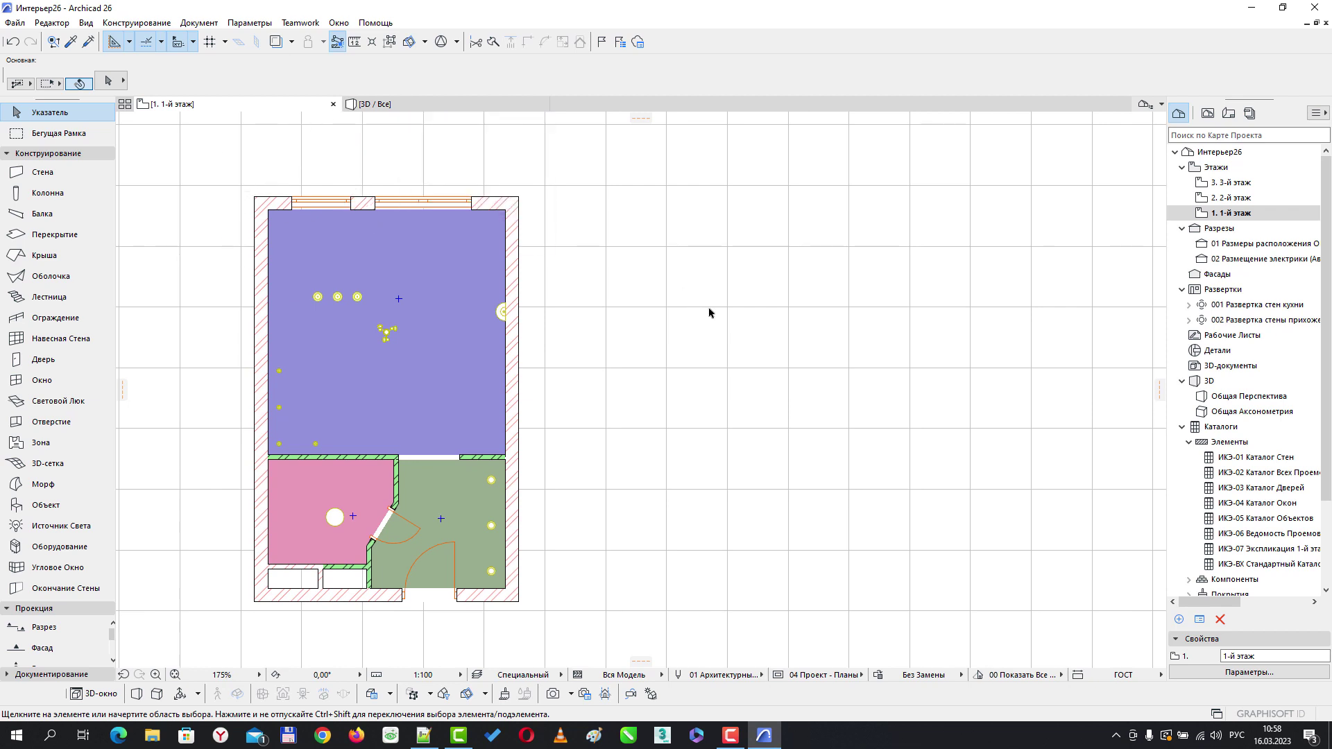
{"action": "key", "text": "ctrl+l"}
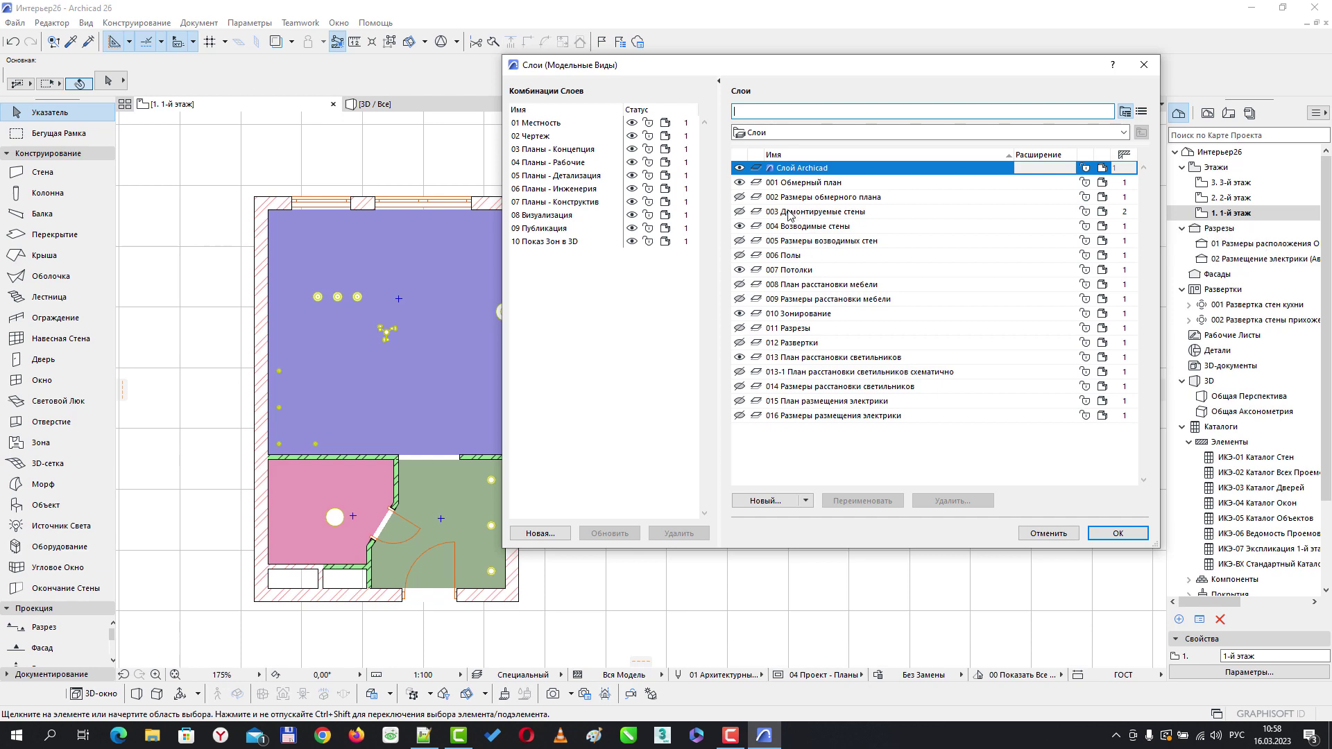
{"action": "left_click", "coordinate": [740, 285]}
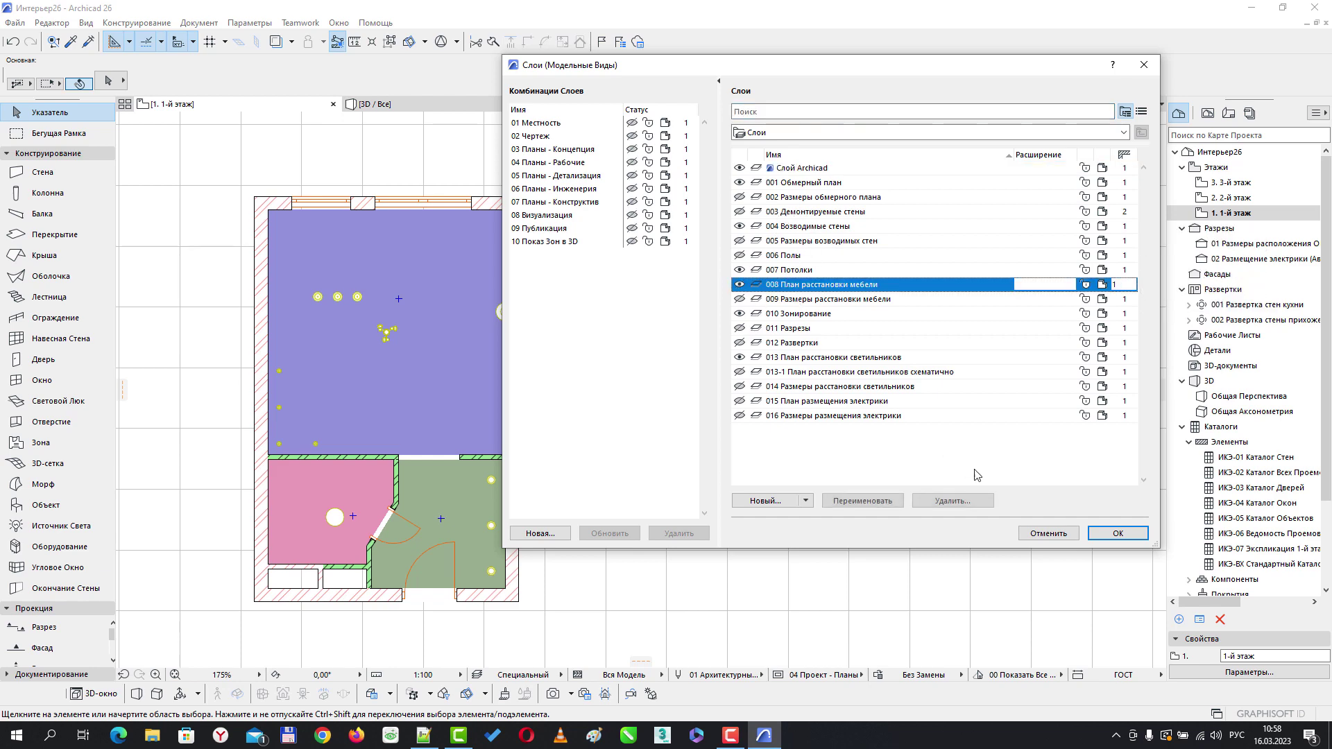
{"action": "left_click", "coordinate": [1117, 533]}
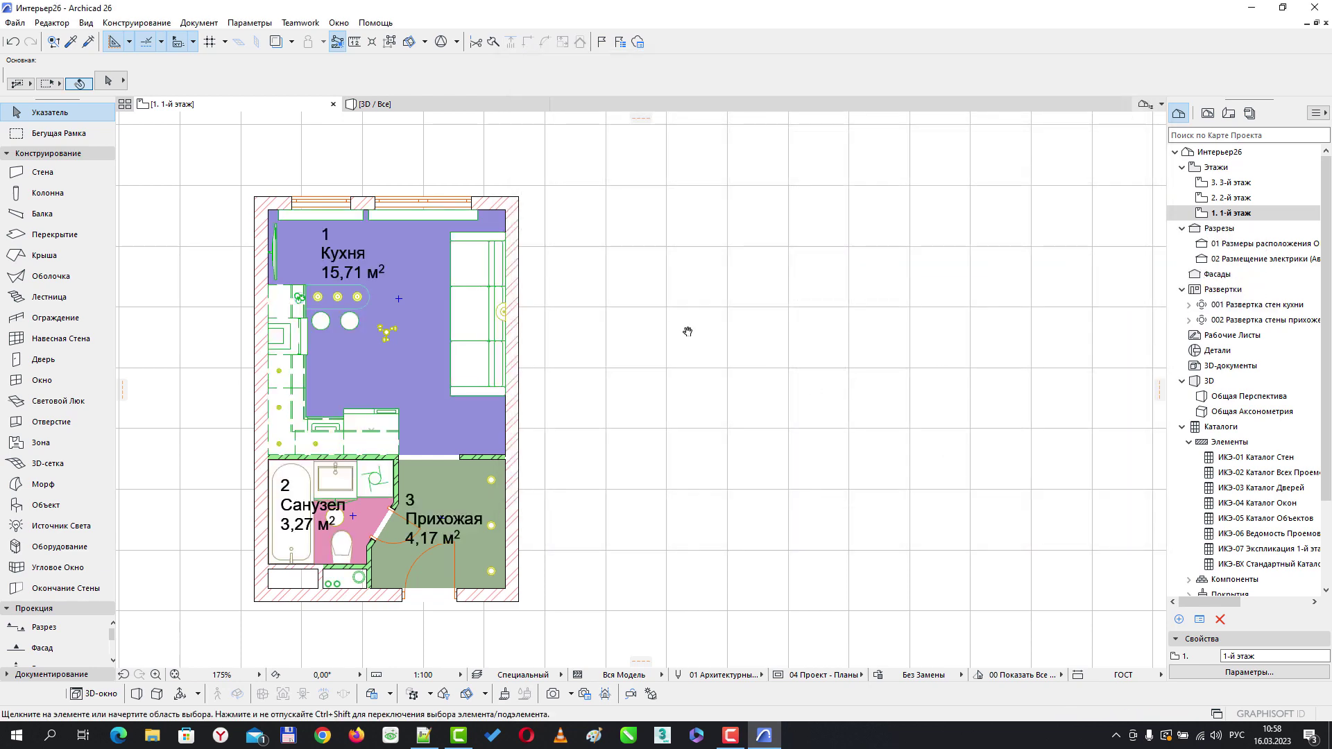
Move the kitchen zone's label to the layer 010 Зонирование and clear the selection
{"action": "middle_click_drag", "start_coordinate": [688, 332], "coordinate": [816, 345]}
{"action": "scroll", "coordinate": [269, 326], "scroll_direction": "up", "scroll_amount": 3}
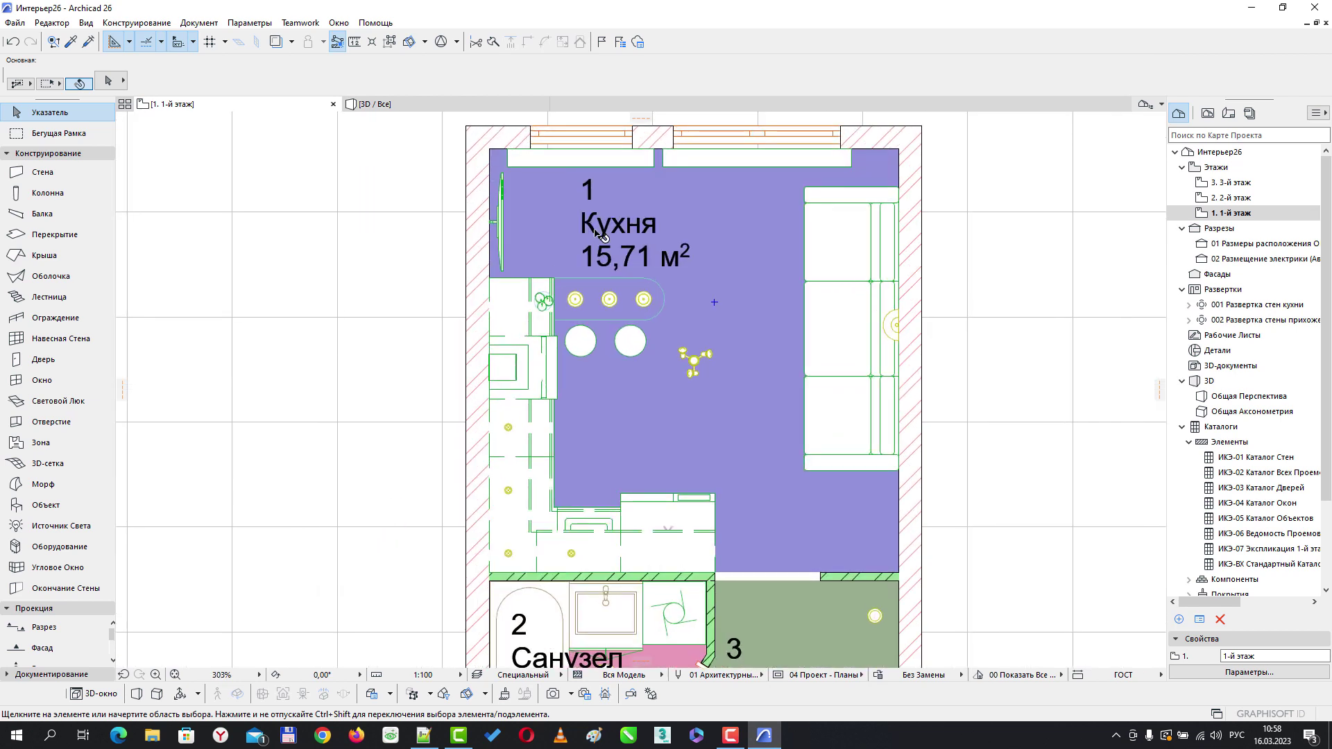
{"action": "left_click", "coordinate": [609, 235]}
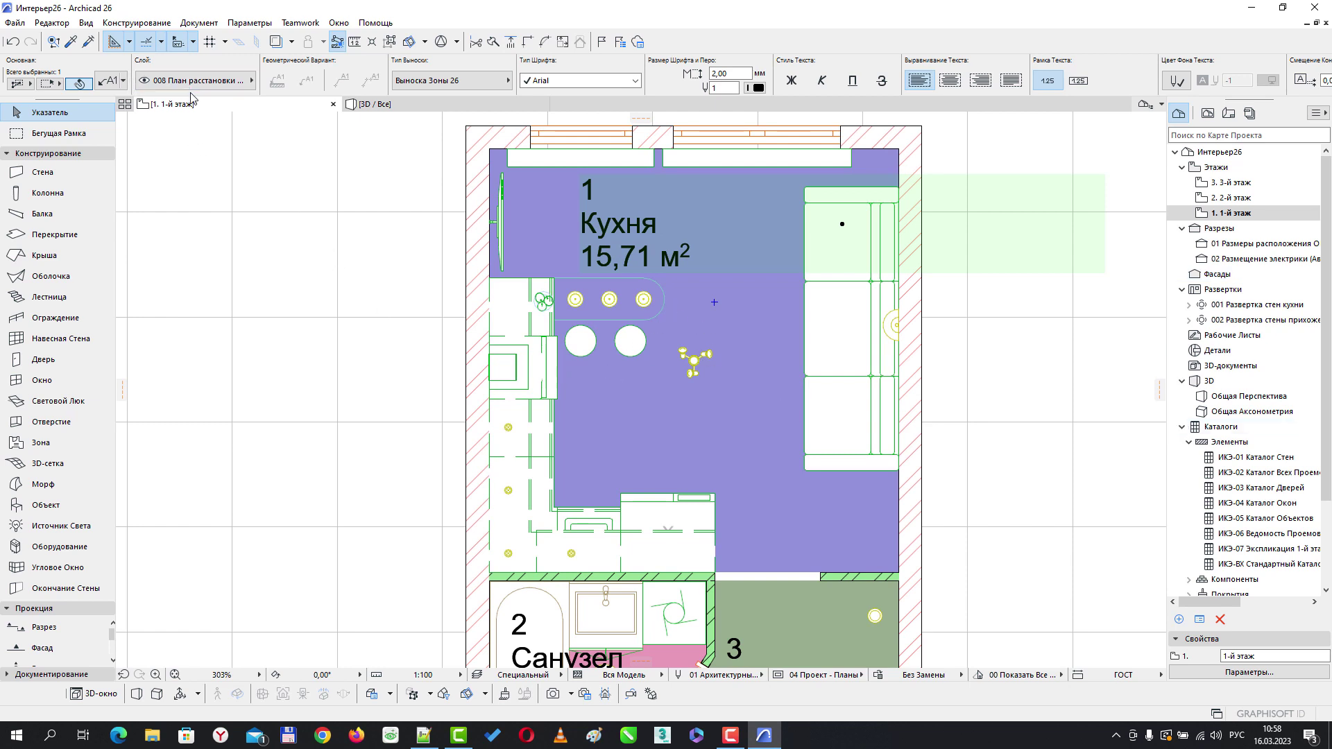
{"action": "left_click", "coordinate": [251, 81]}
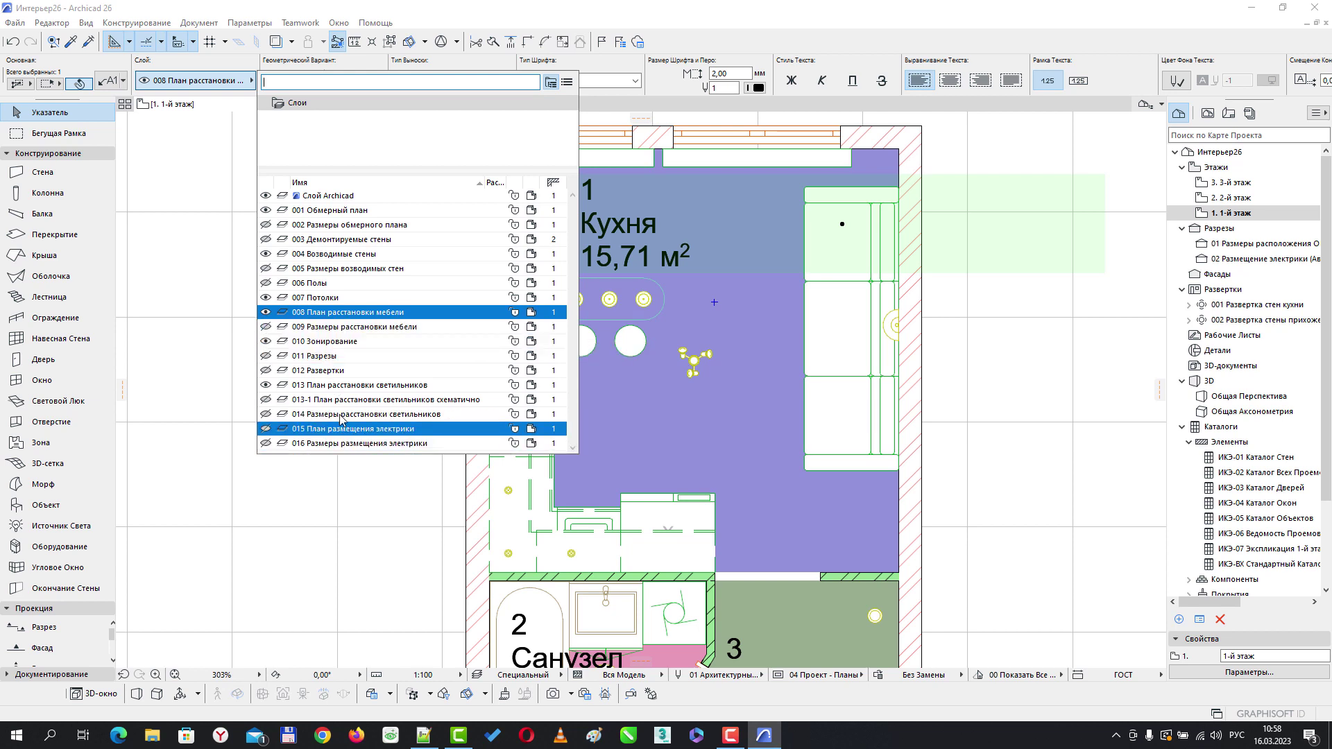
{"action": "left_click", "coordinate": [325, 341]}
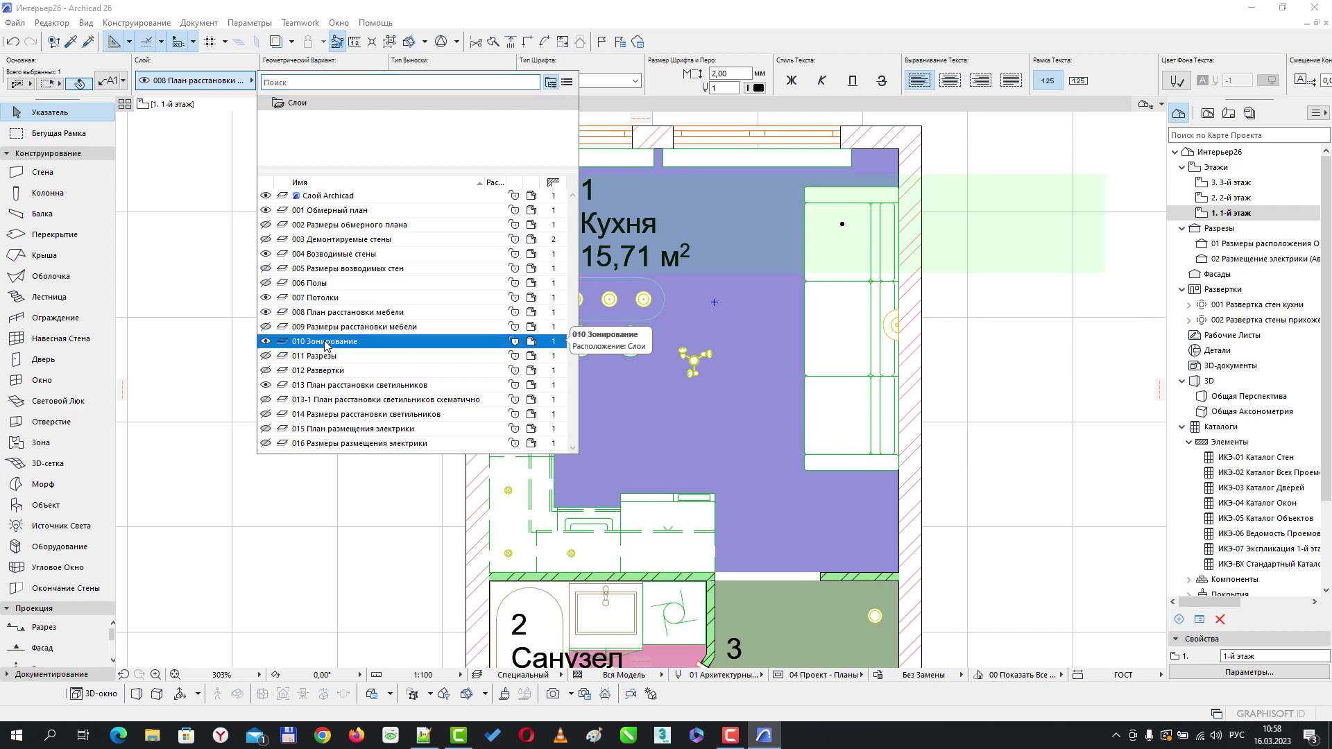
{"action": "left_click", "coordinate": [304, 308]}
{"action": "scroll", "coordinate": [306, 304], "scroll_direction": "down", "scroll_amount": 3}
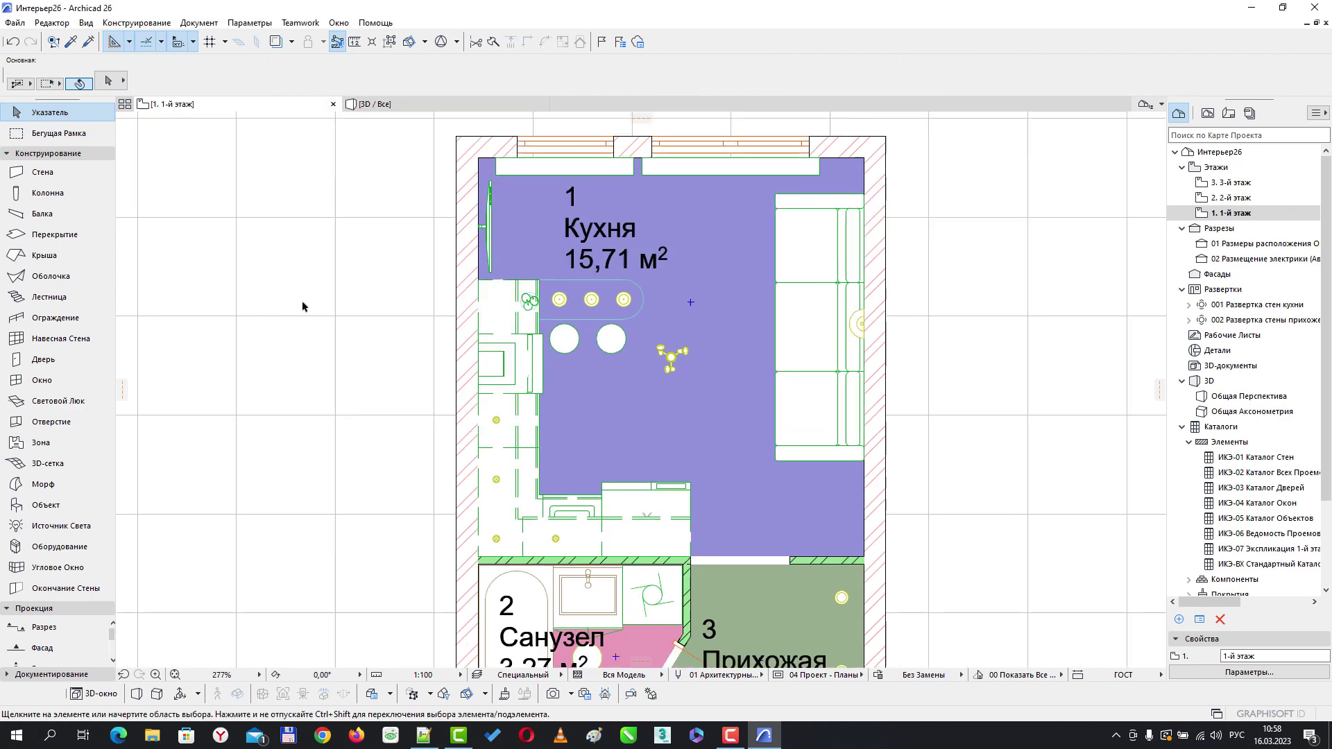
{"action": "middle_click_drag", "start_coordinate": [895, 405], "coordinate": [840, 371]}
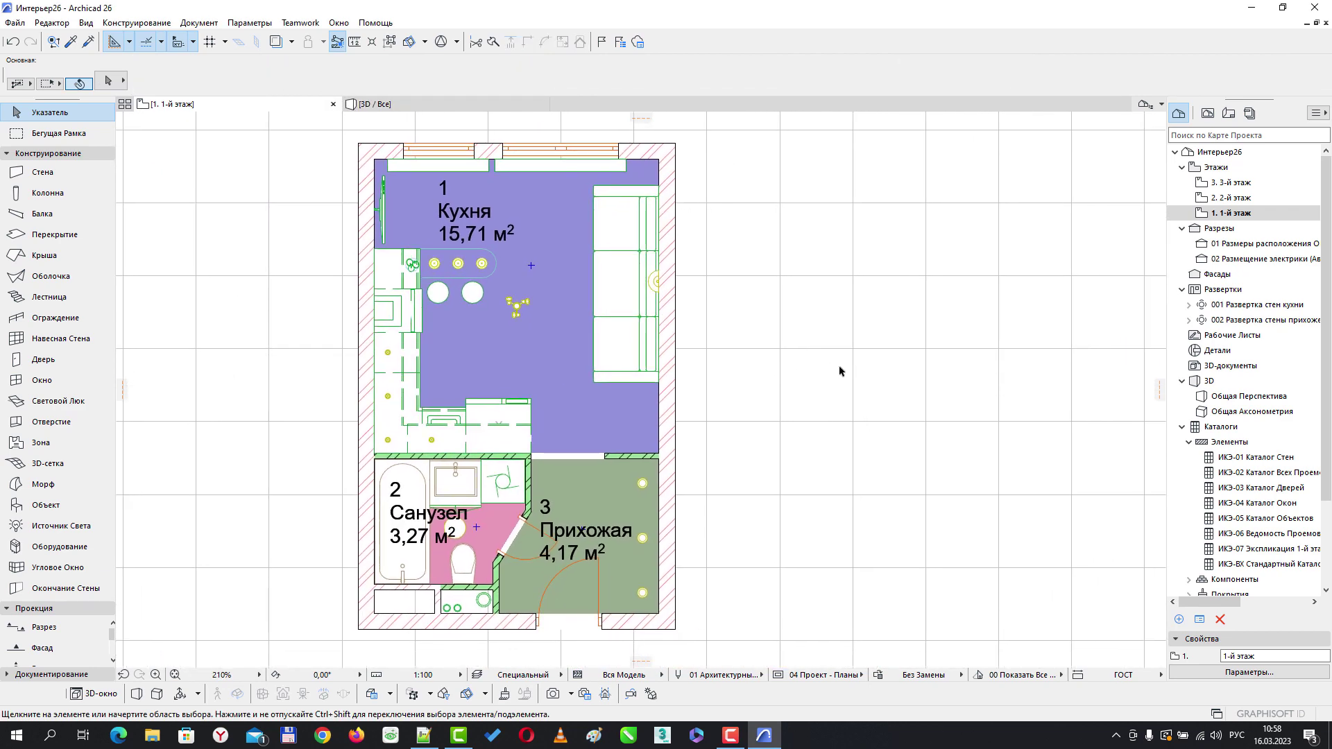
Hide the furniture layer 008 План расстановки мебели to check the kitchen label's new layer assignment
{"action": "key", "text": "ctrl+l"}
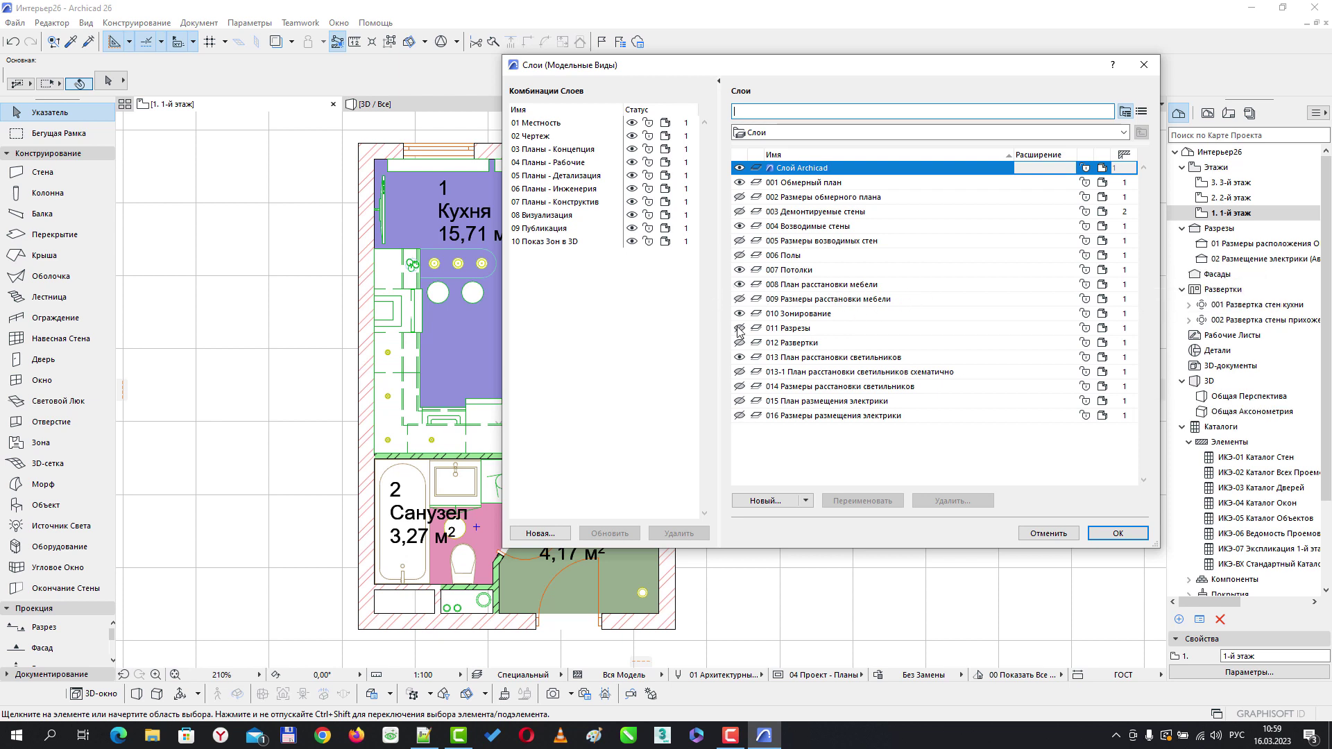
{"action": "left_click", "coordinate": [740, 284]}
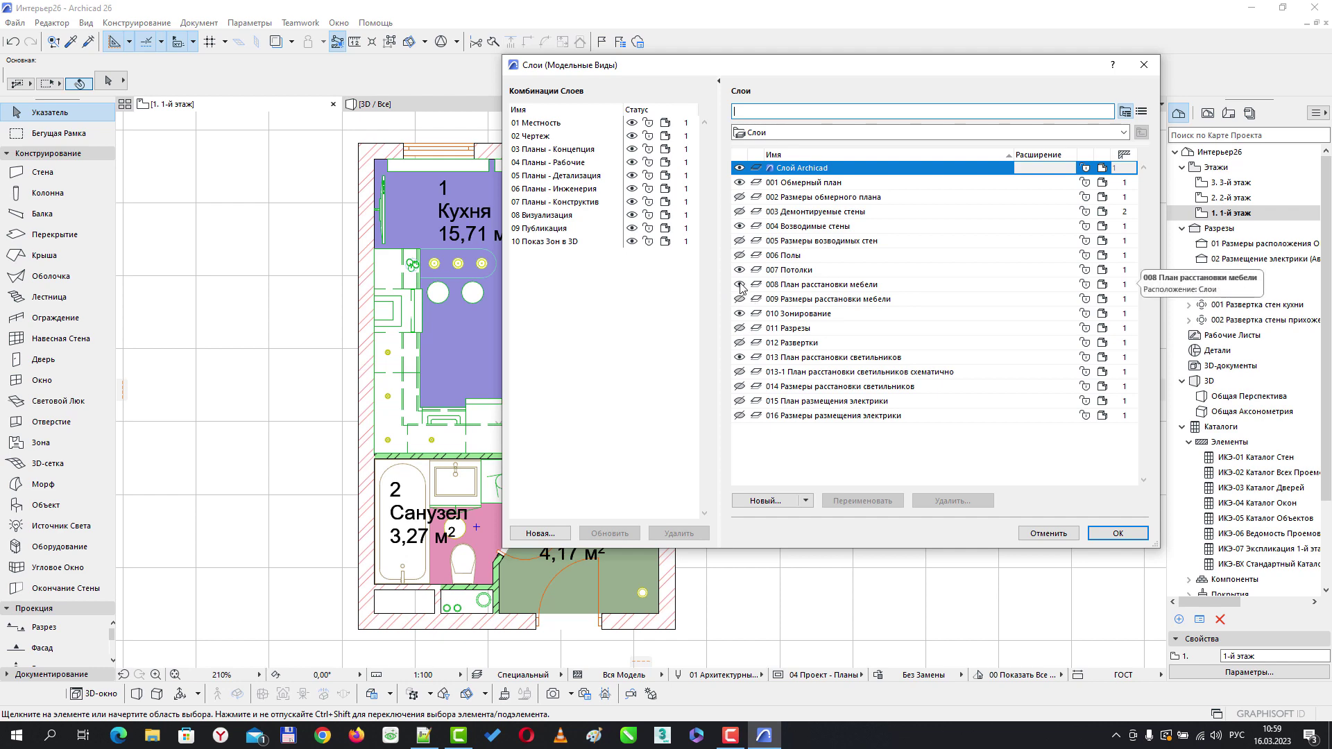
{"action": "left_click", "coordinate": [1041, 285]}
{"action": "left_click", "coordinate": [1117, 533]}
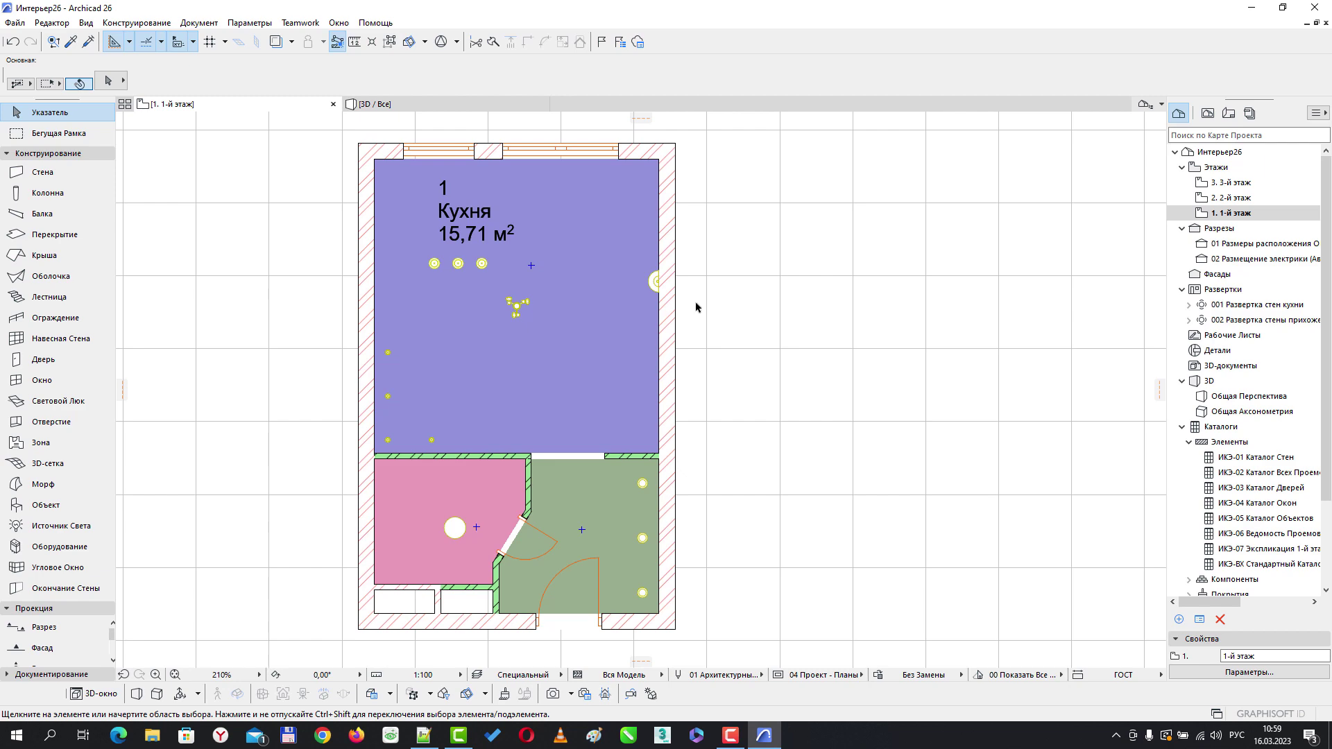
Show the layer 009 Размеры расстановки мебели on the floor plan
{"action": "key", "text": "ctrl+l"}
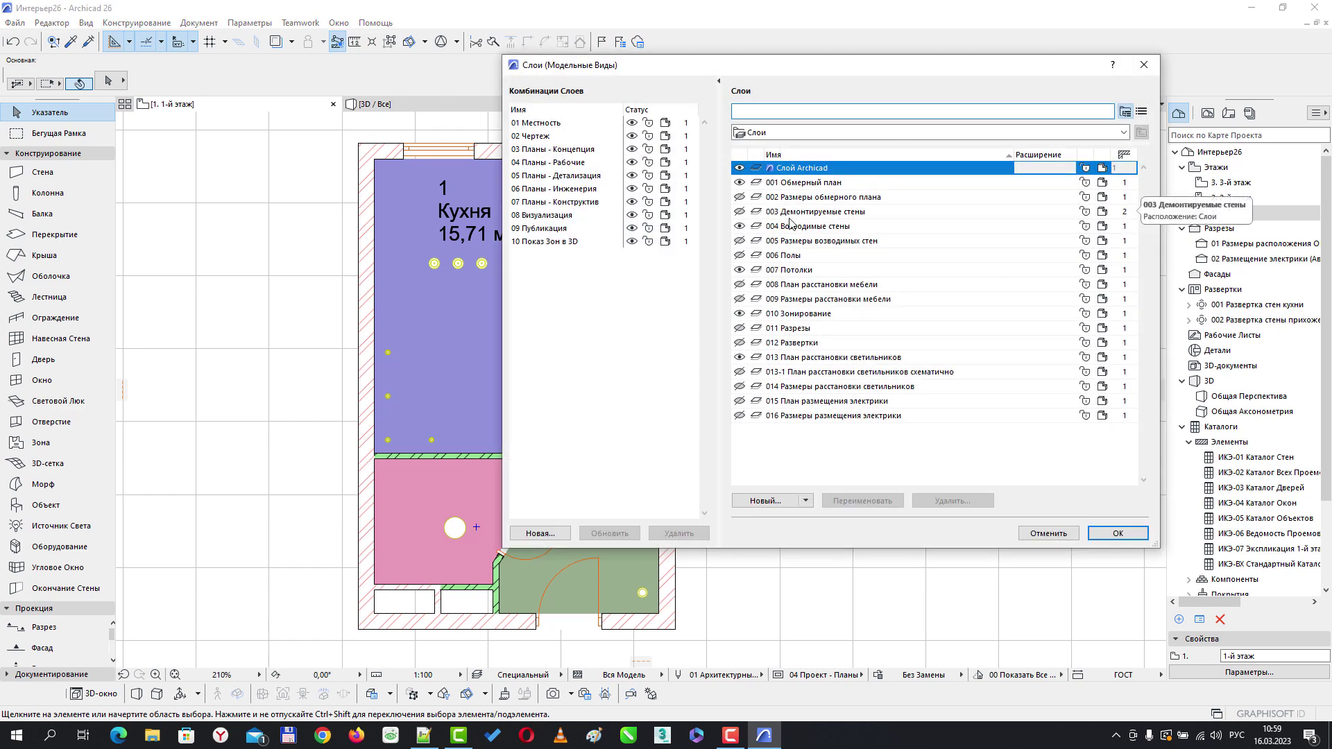
{"action": "left_click_drag", "start_coordinate": [785, 72], "coordinate": [883, 67]}
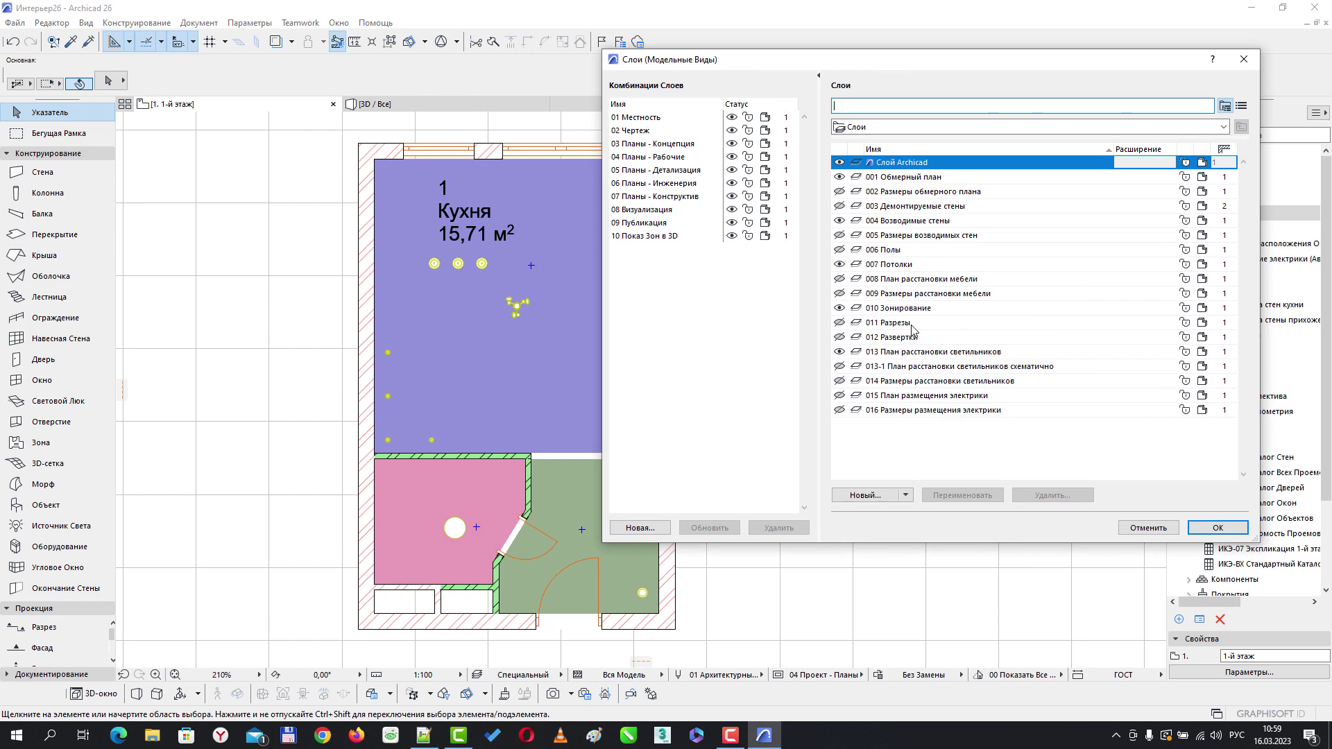
{"action": "left_click", "coordinate": [848, 295]}
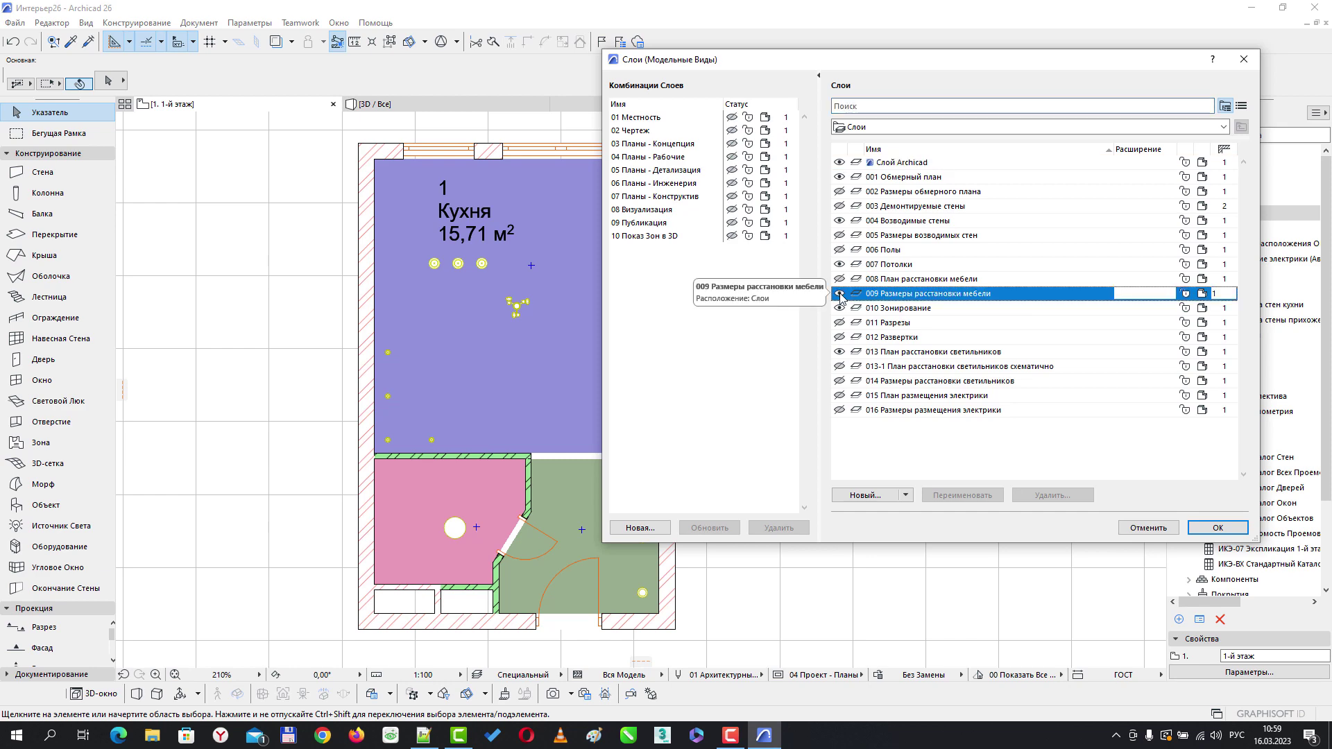
{"action": "left_click", "coordinate": [1205, 527]}
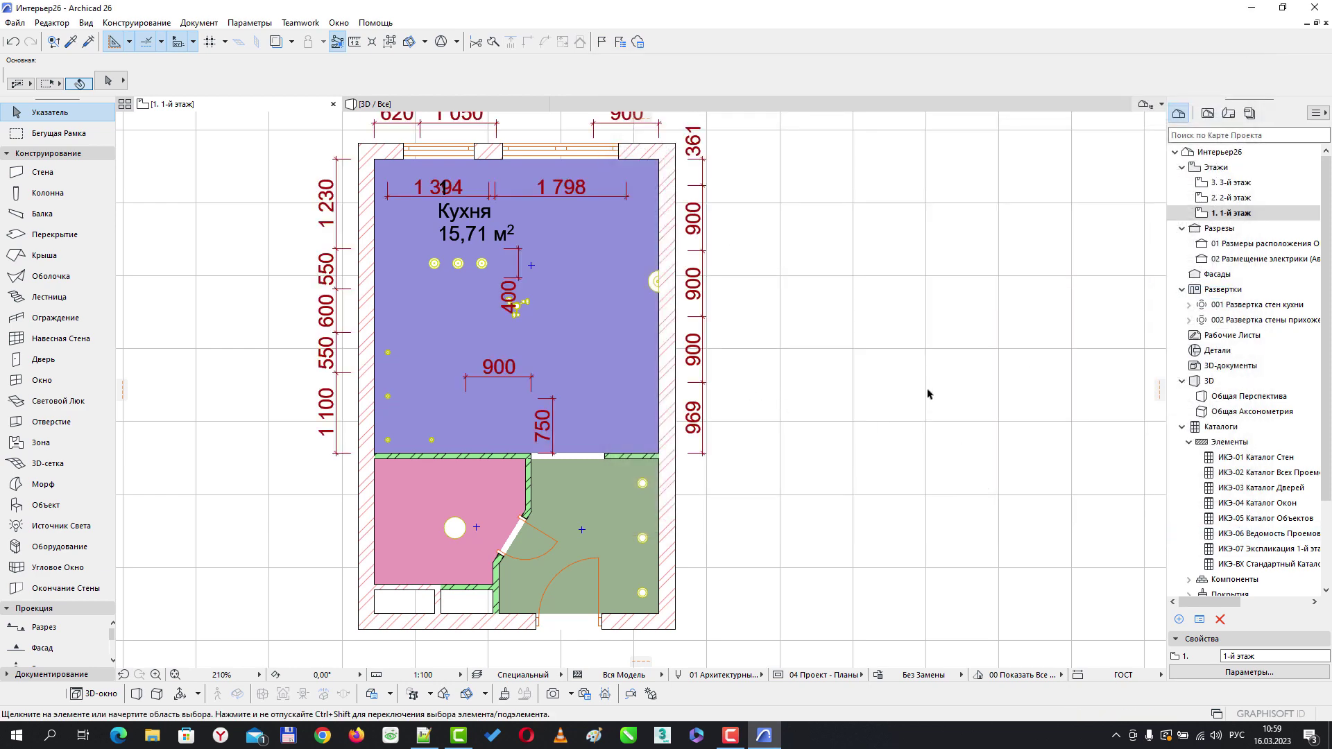
{"action": "scroll", "coordinate": [902, 381], "scroll_direction": "down", "scroll_amount": 2}
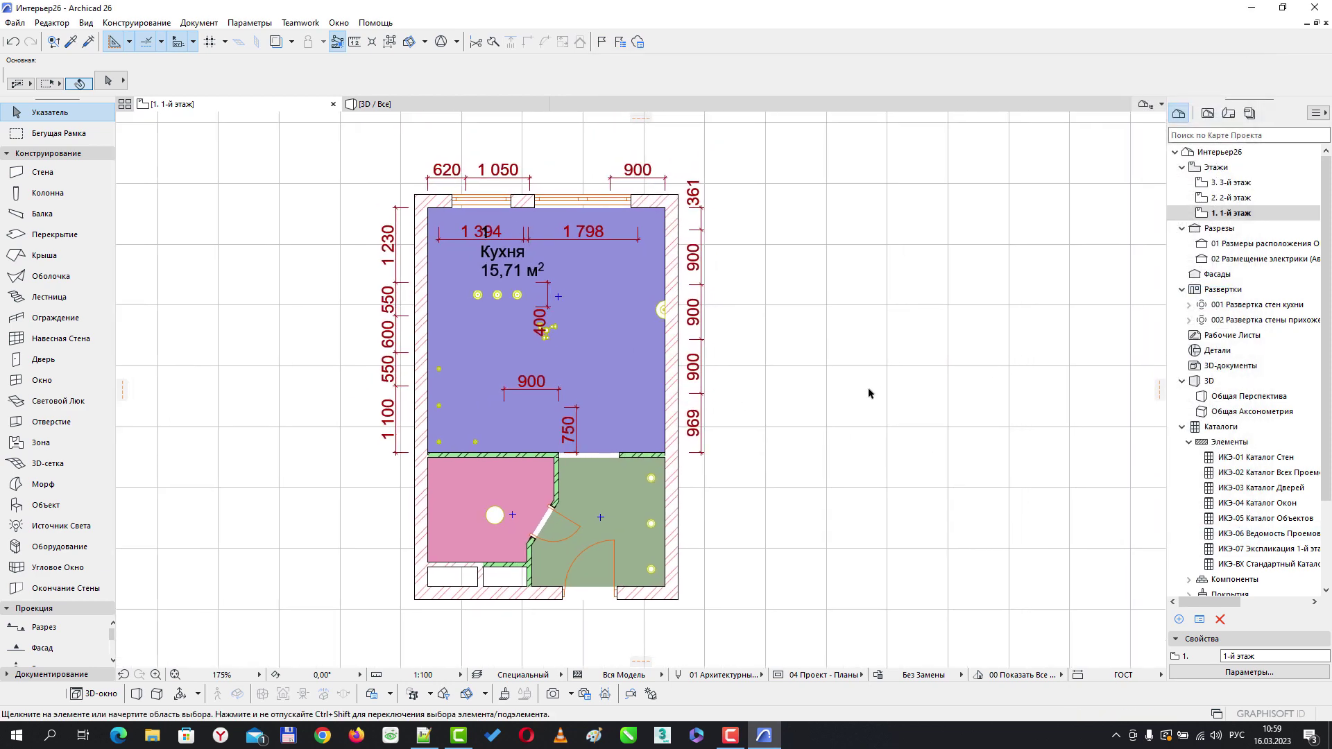
Show the layer 008 План расстановки мебели and hide the layer 009 Размеры расстановки мебели
{"action": "key", "text": "ctrl+l"}
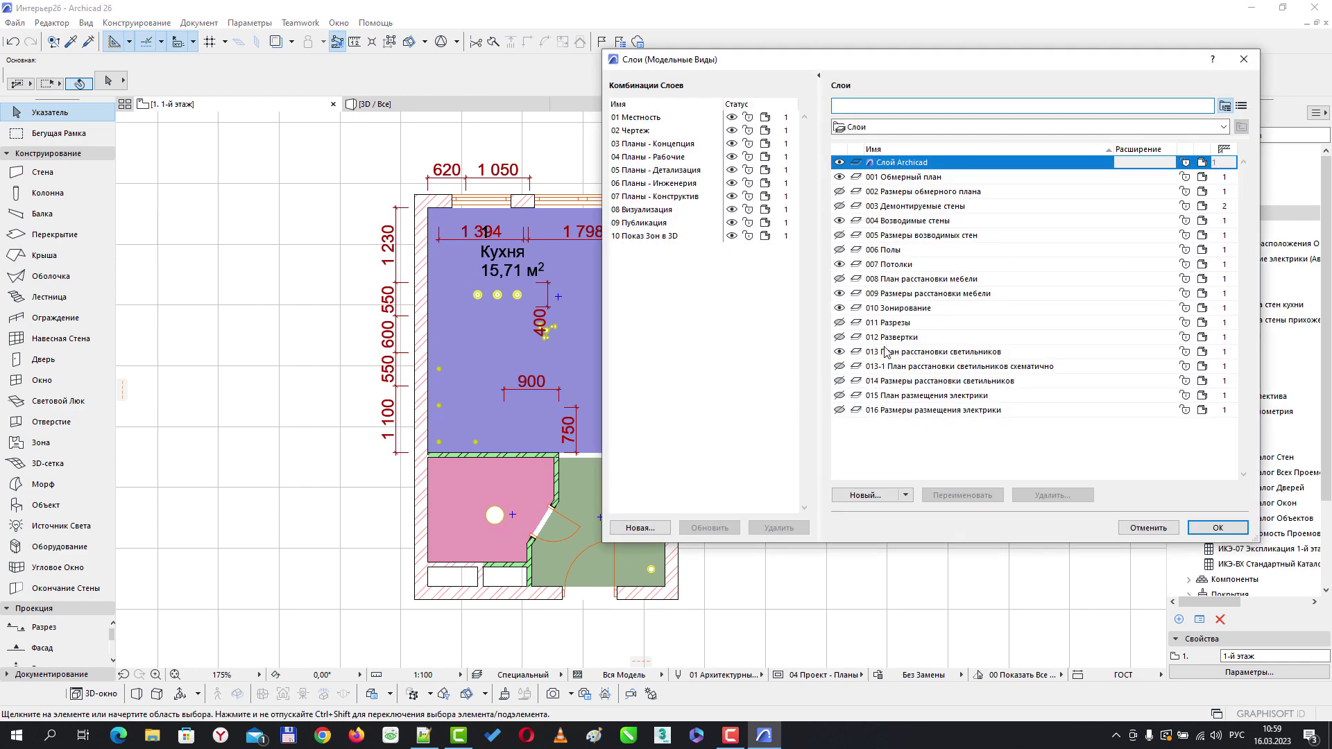
{"action": "left_click", "coordinate": [840, 279]}
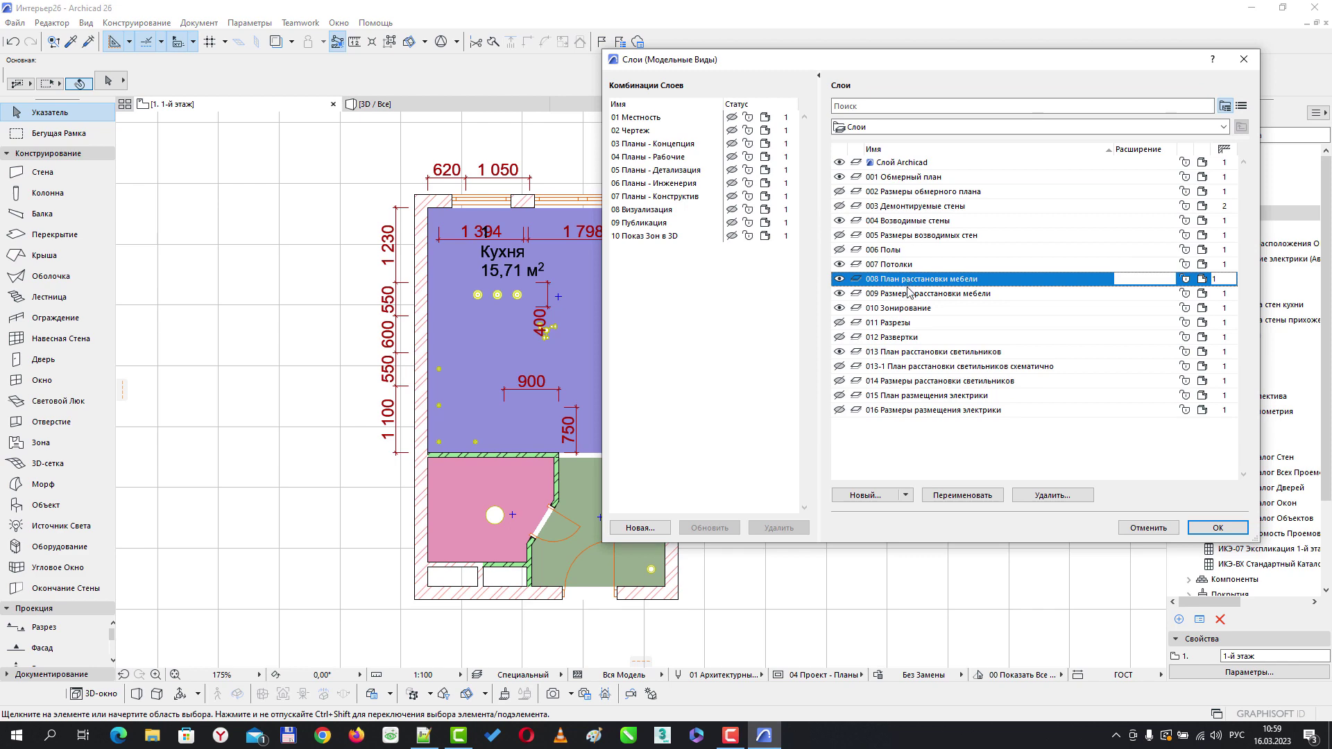
{"action": "left_click", "coordinate": [840, 293]}
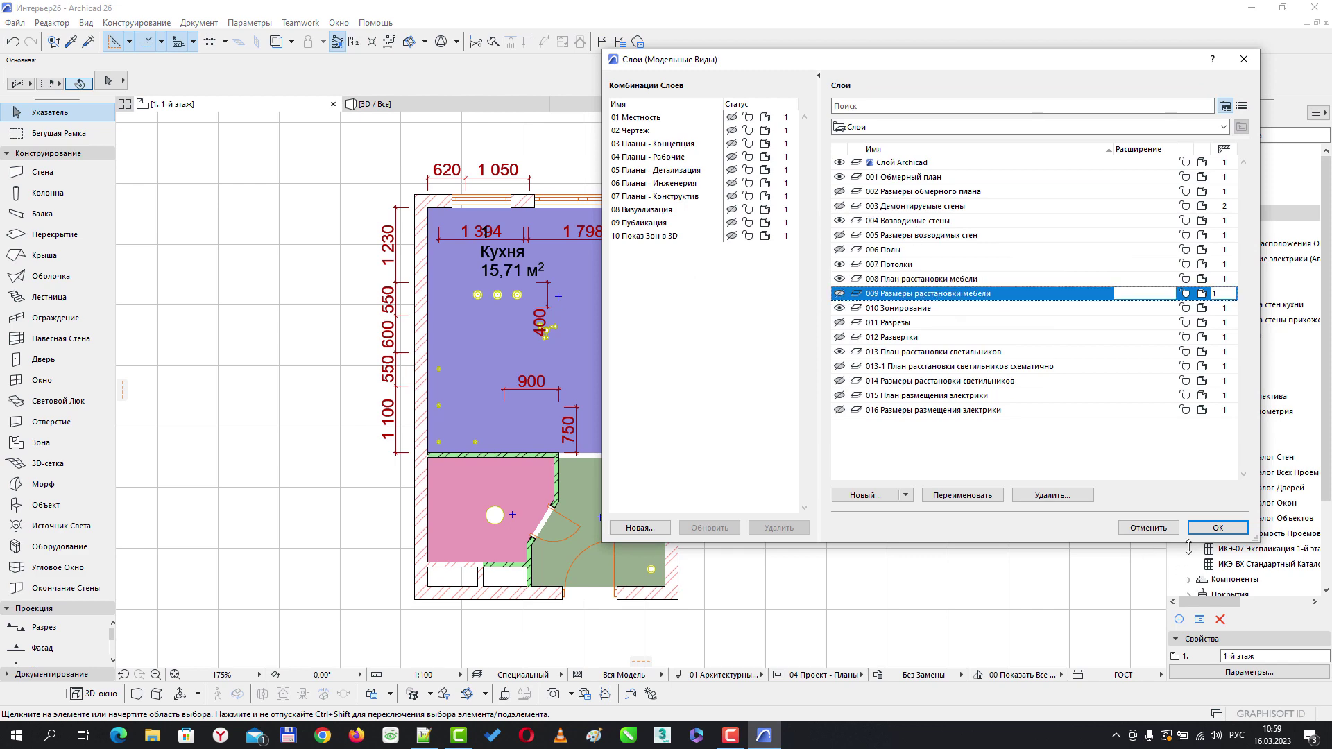
{"action": "left_click", "coordinate": [1212, 529]}
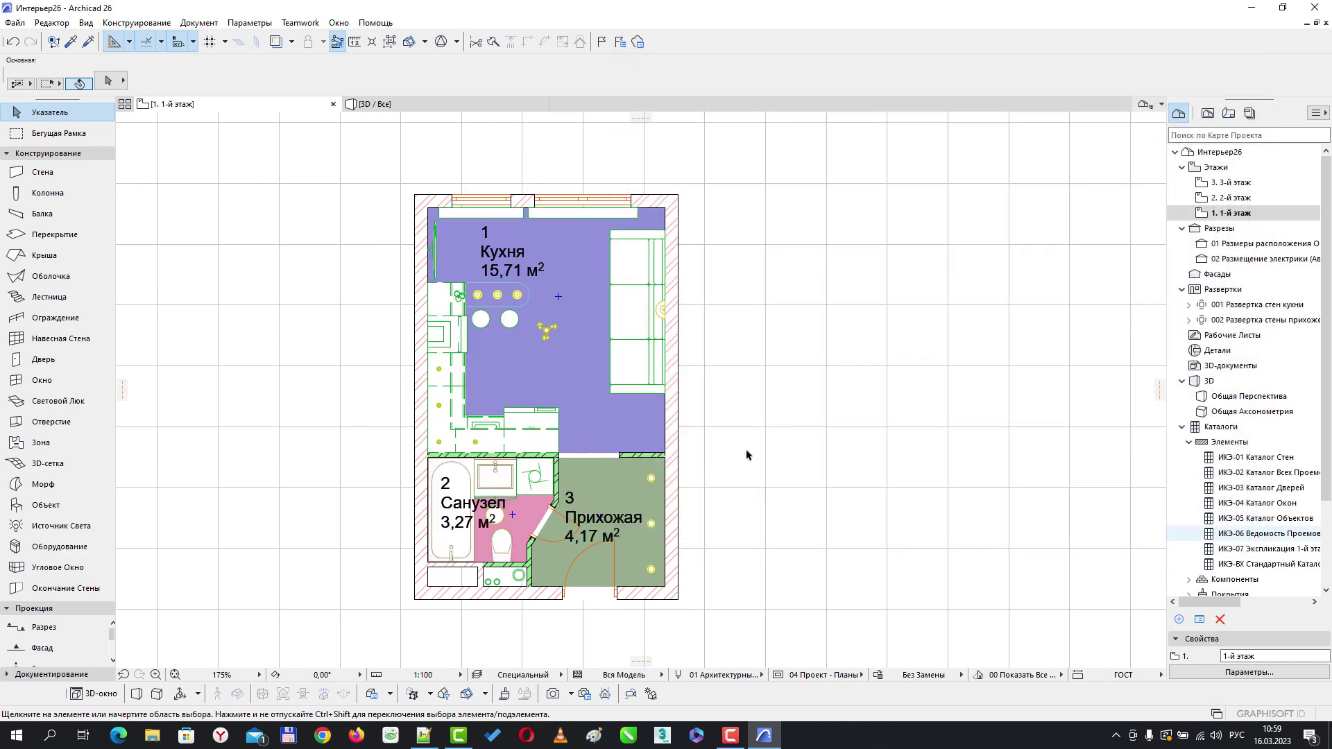
Move the hallway zone's label to the layer 010 Зонирование
{"action": "scroll", "coordinate": [687, 433], "scroll_direction": "up", "scroll_amount": 2}
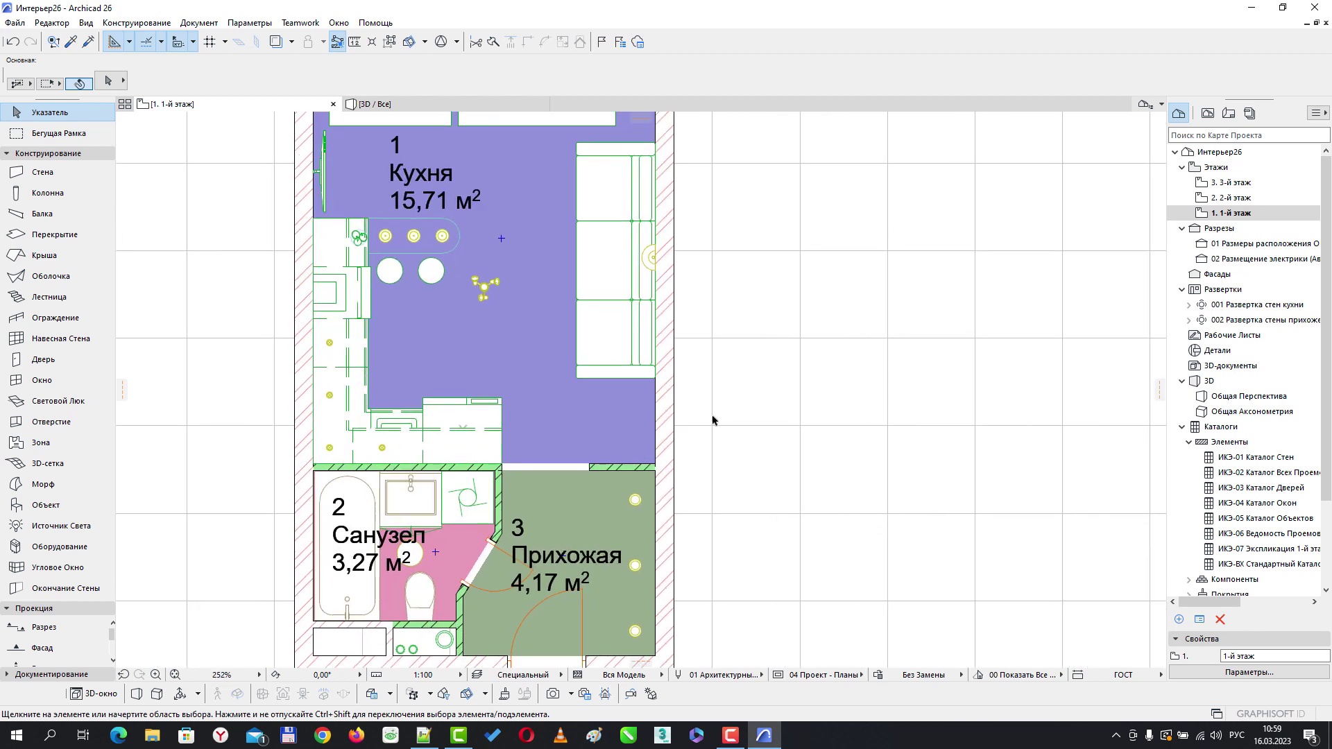
{"action": "left_click", "coordinate": [538, 555]}
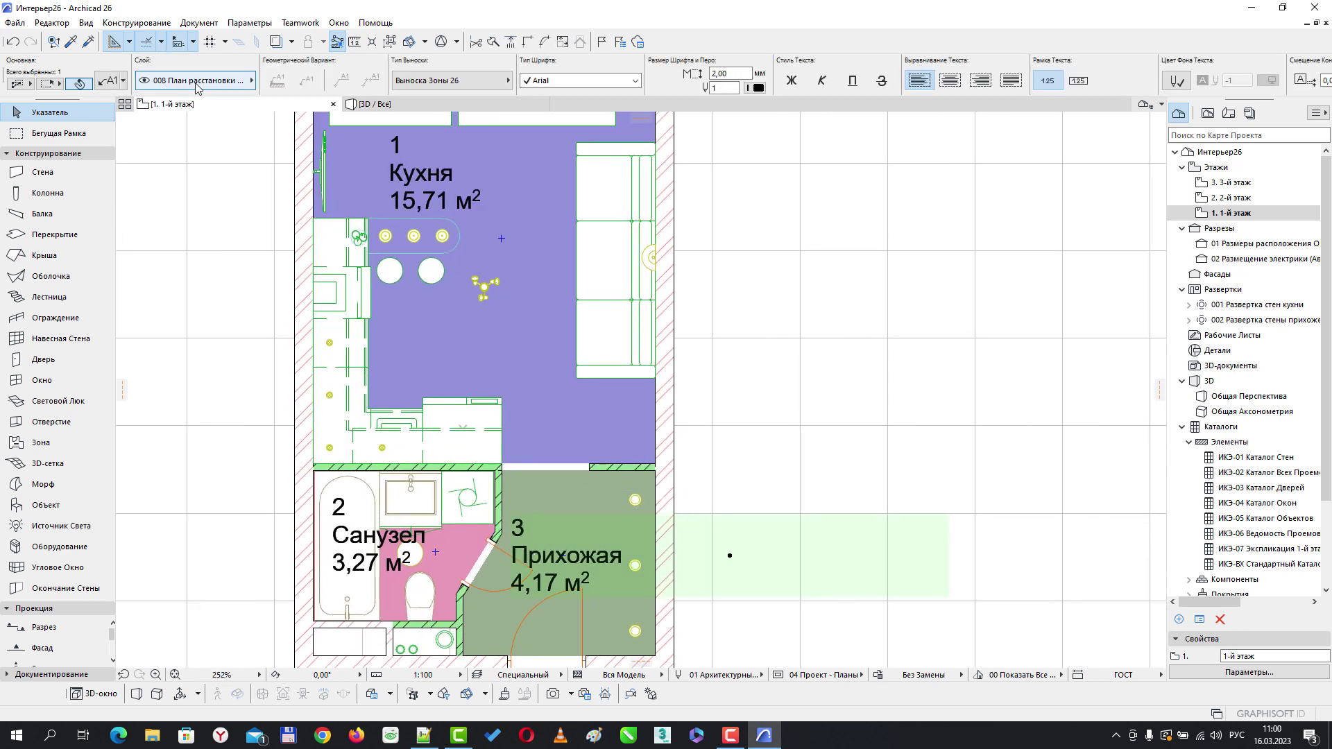
{"action": "left_click", "coordinate": [247, 83]}
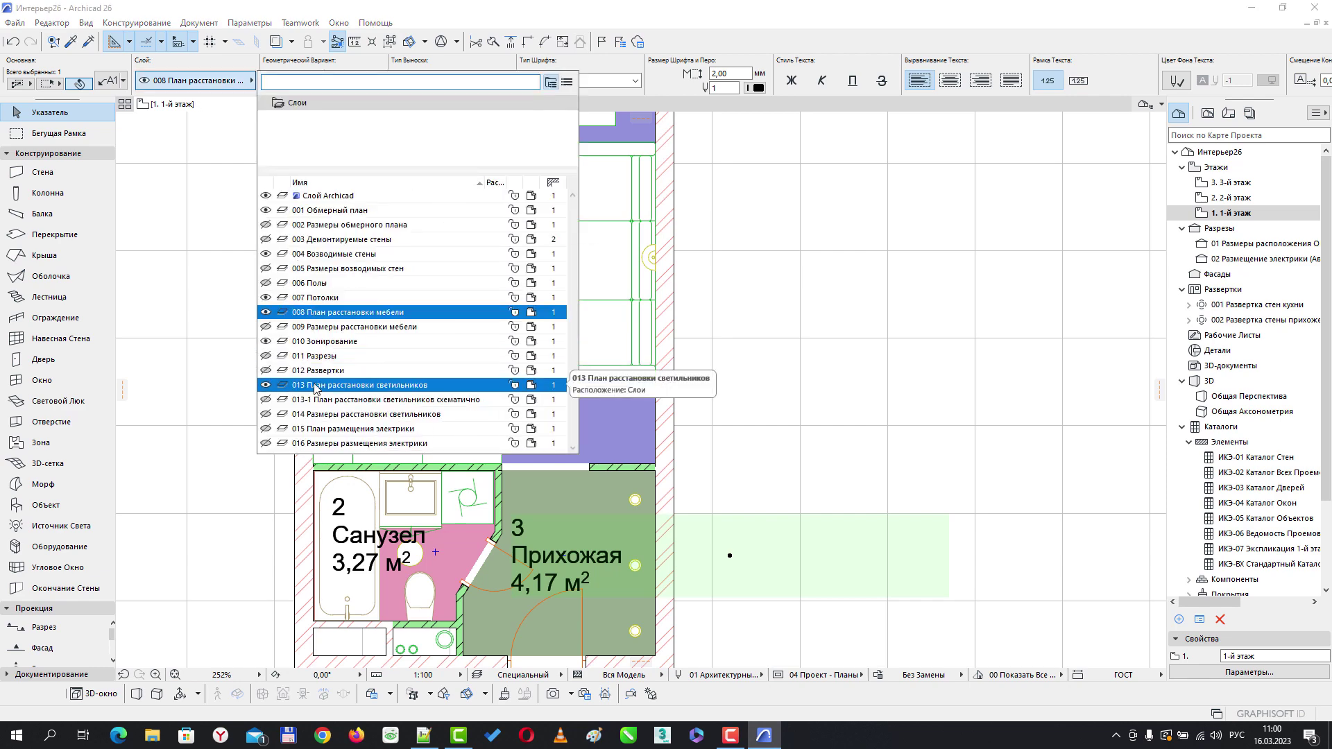
{"action": "left_click", "coordinate": [326, 341]}
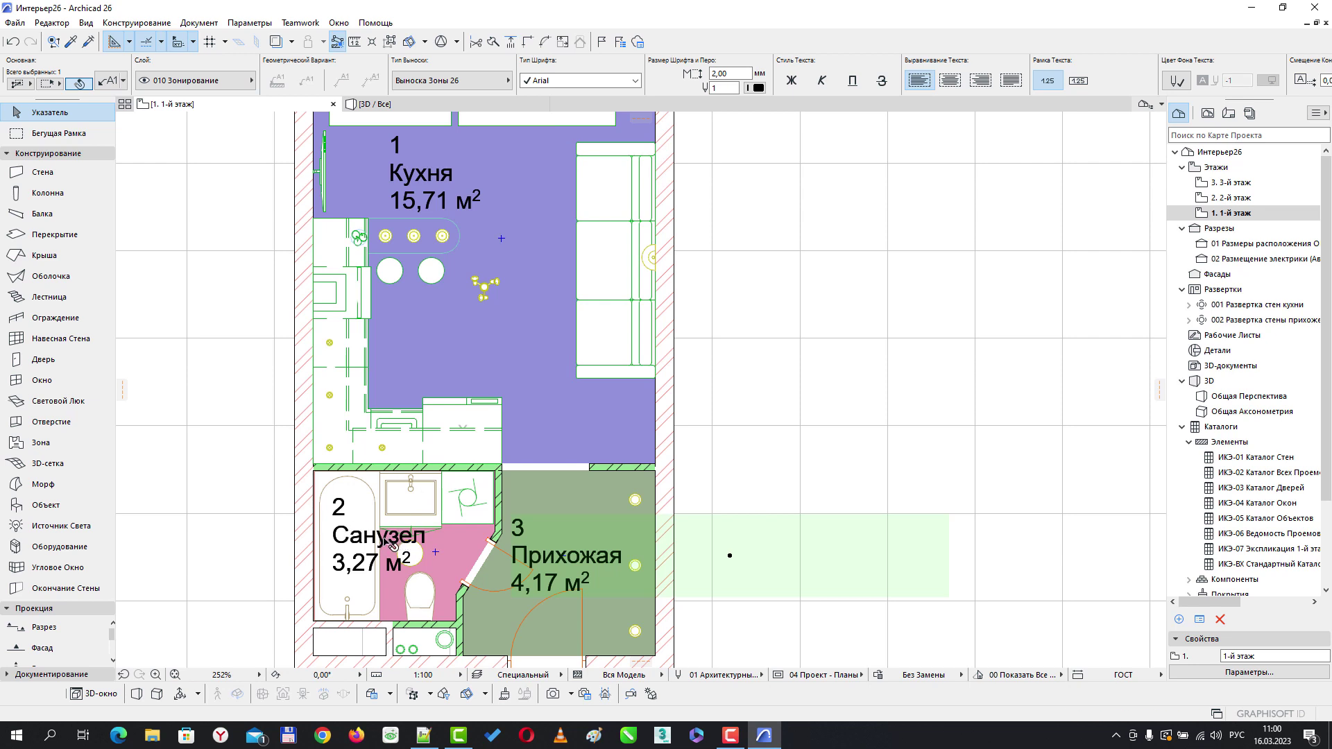
Move the bathroom zone's label to the layer 010 Зонирование and clear the selection
{"action": "left_click", "coordinate": [394, 544]}
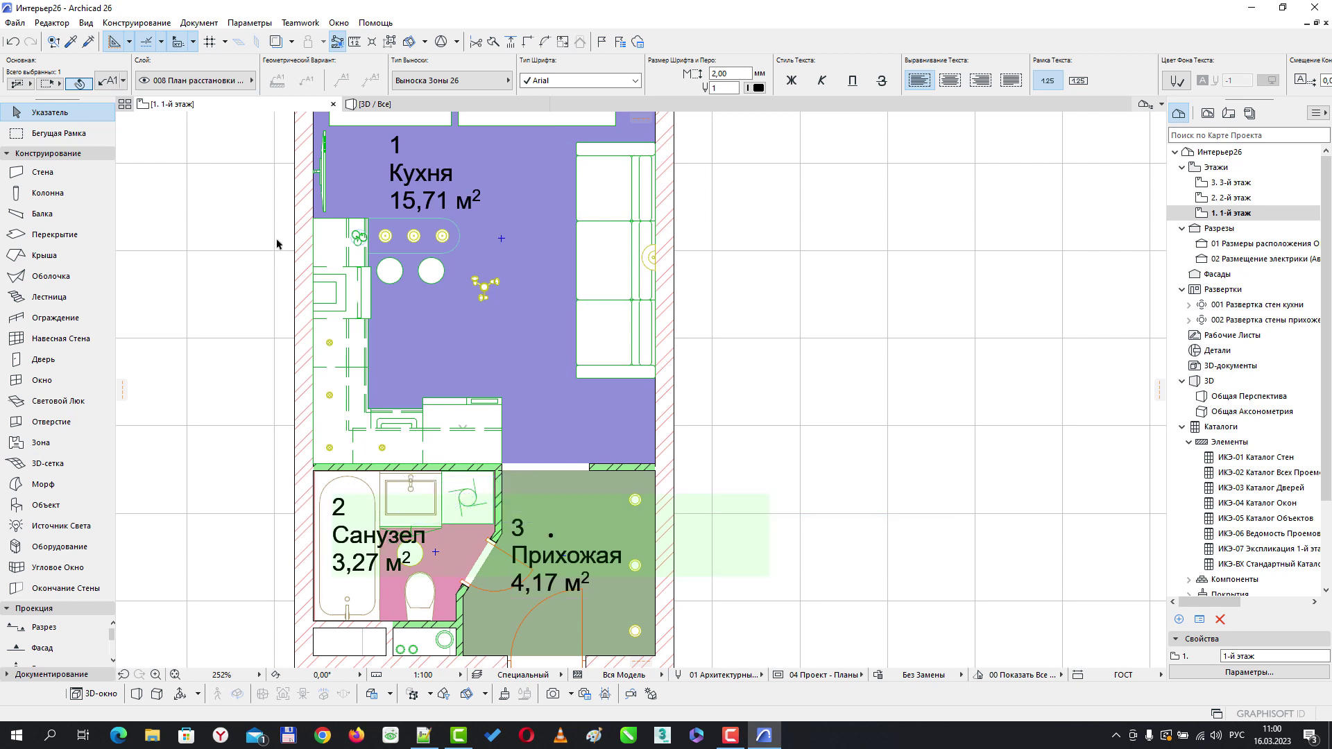
{"action": "left_click", "coordinate": [226, 82]}
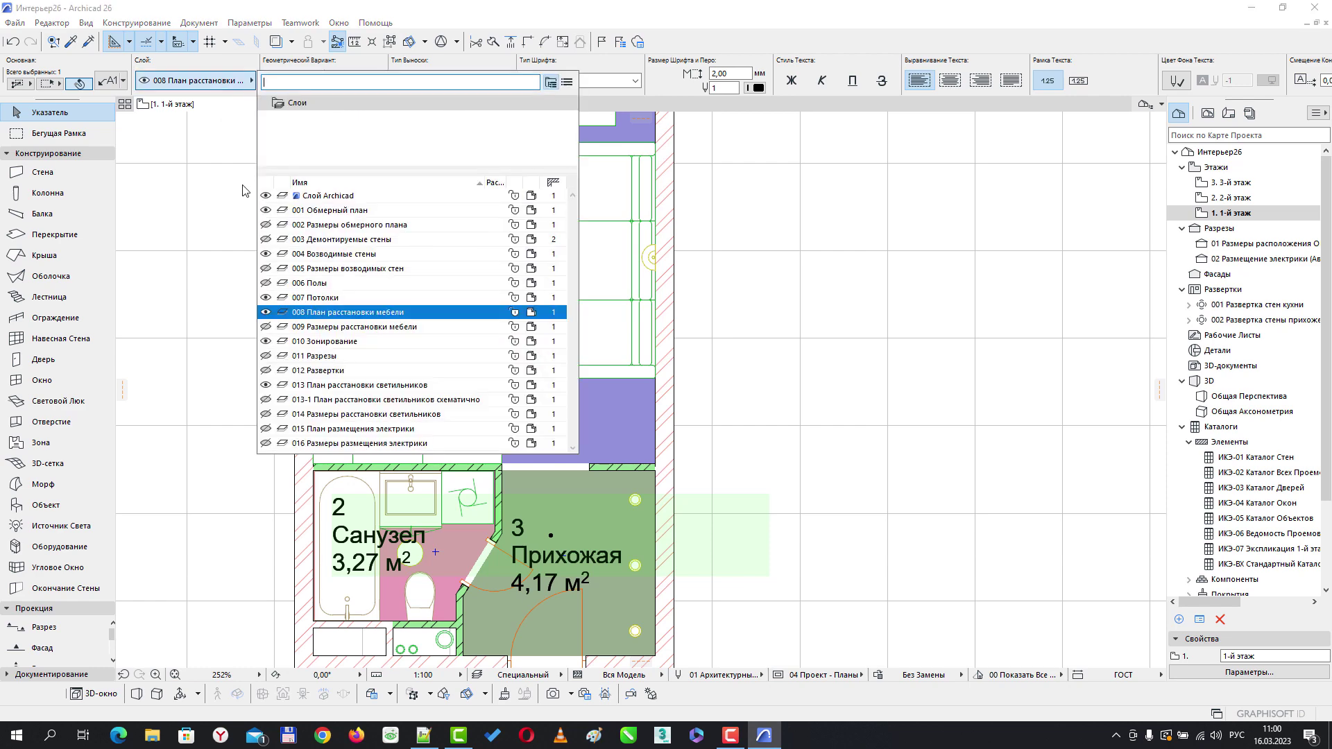
{"action": "left_click", "coordinate": [328, 342]}
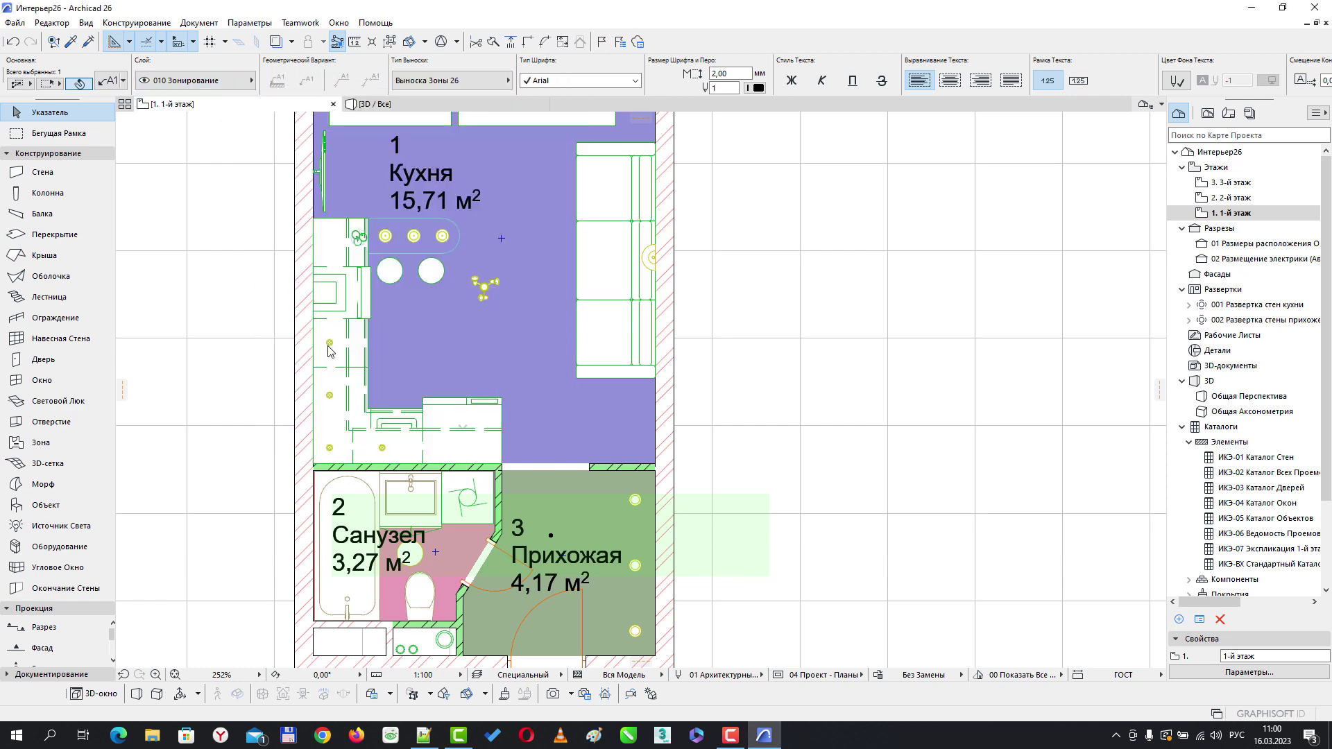
{"action": "left_click", "coordinate": [831, 392]}
{"action": "scroll", "coordinate": [834, 392], "scroll_direction": "down", "scroll_amount": 1}
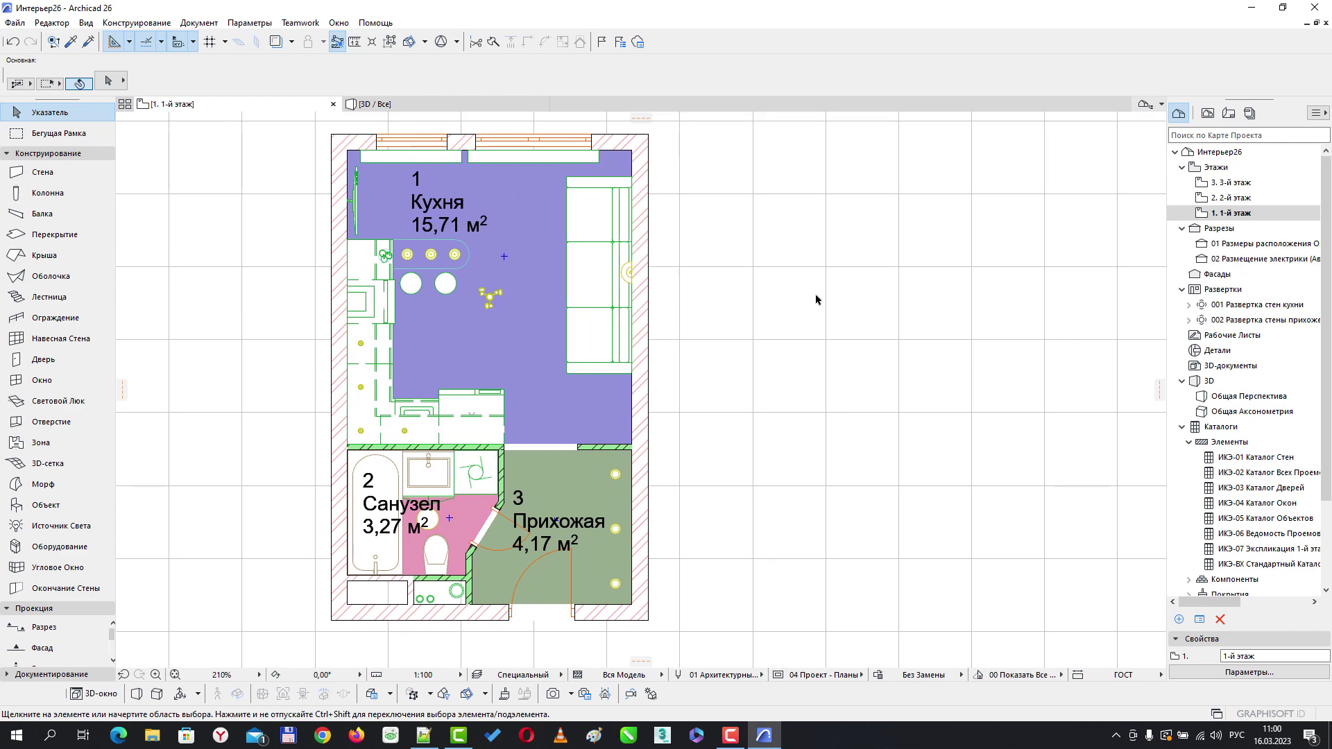
Hide the furniture layer 008 План расстановки мебели on the floor plan
{"action": "key", "text": "ctrl+l"}
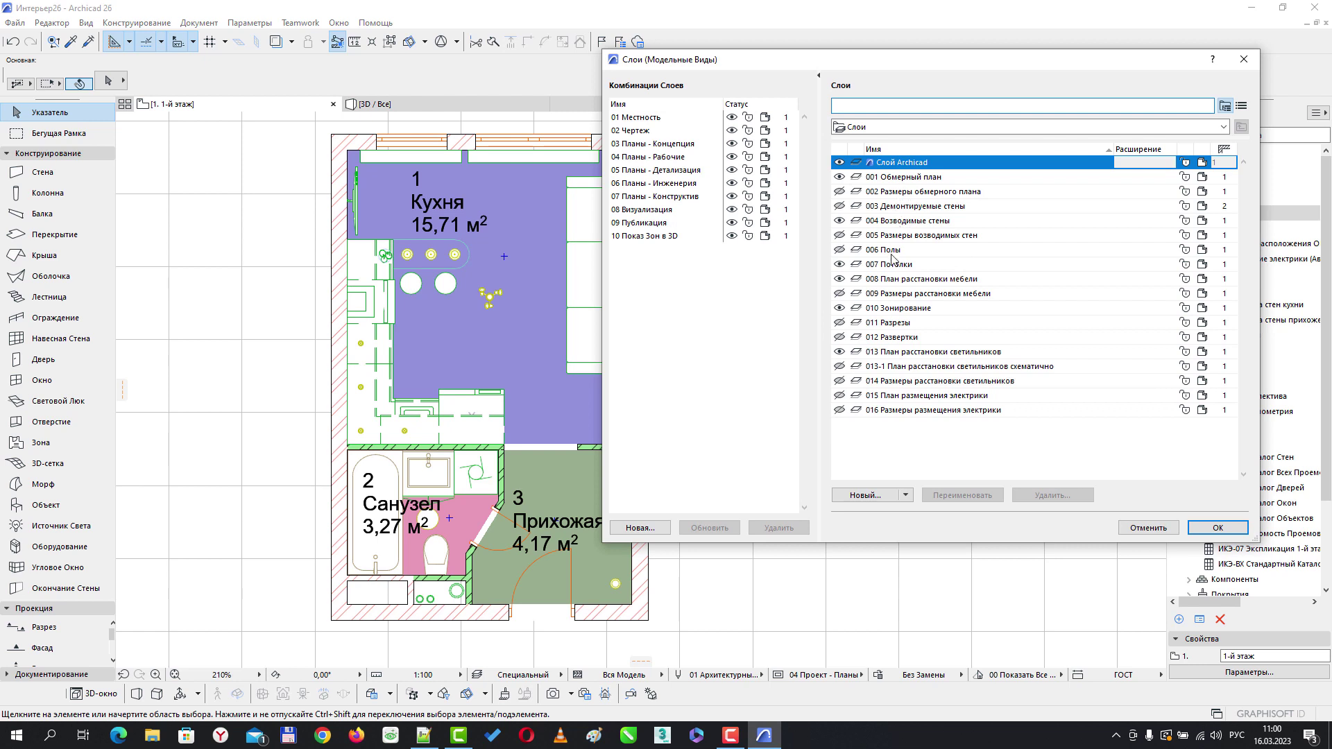
{"action": "left_click", "coordinate": [841, 296]}
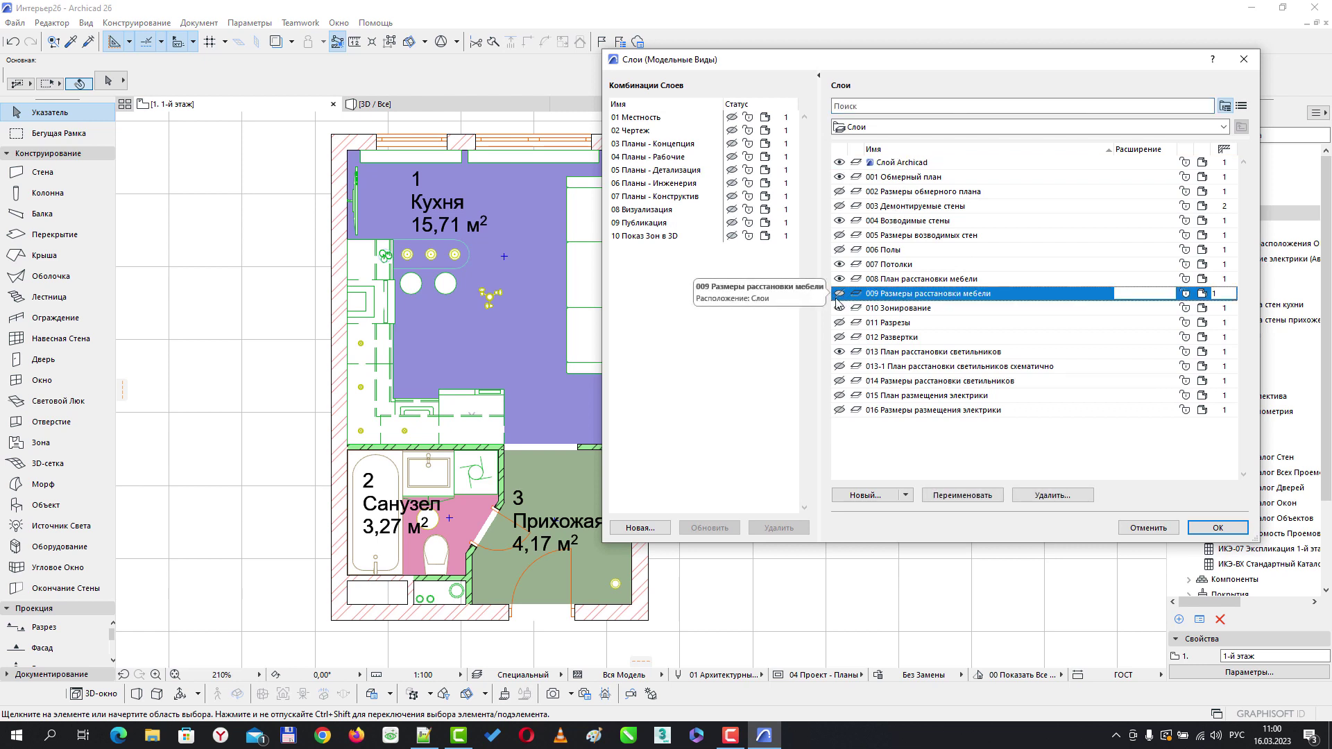
{"action": "left_click", "coordinate": [844, 281]}
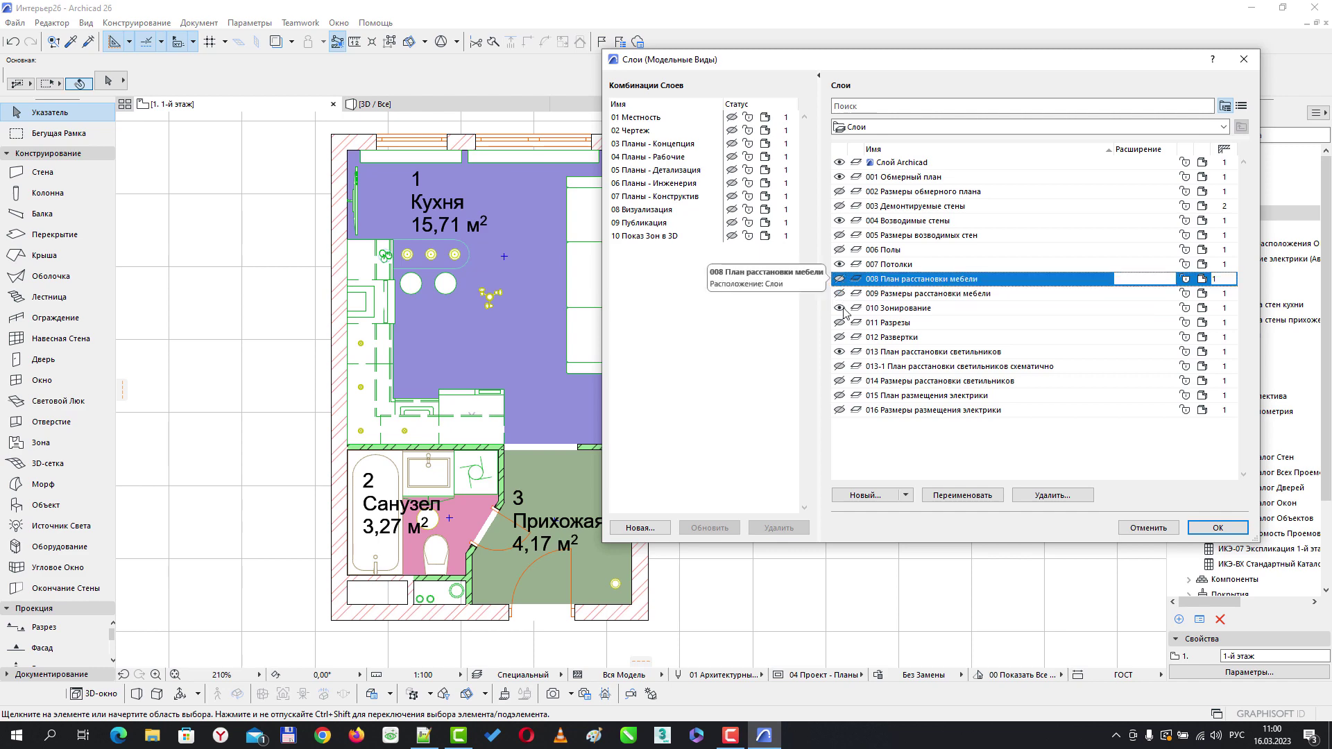
{"action": "left_click", "coordinate": [1219, 529]}
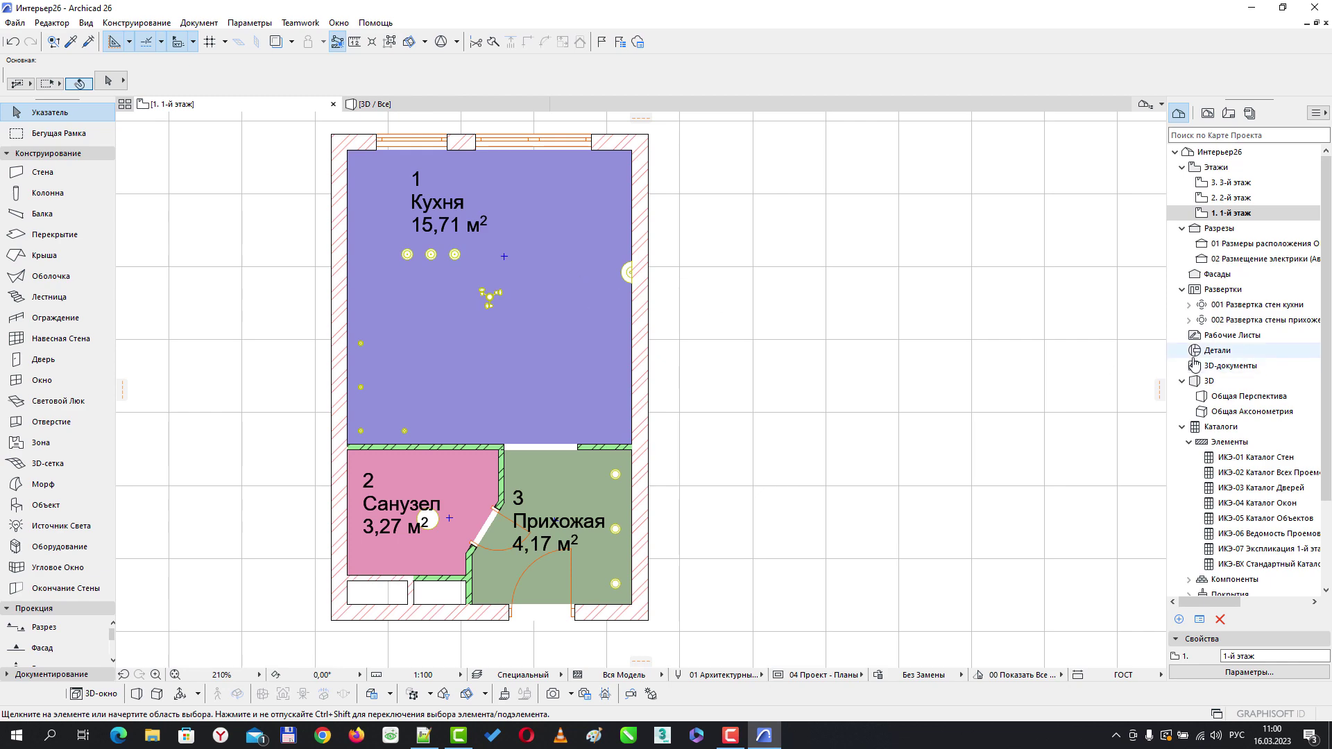
Hide the lighting layer 013 План расстановки светильников on the floor plan
{"action": "key", "text": "ctrl+l"}
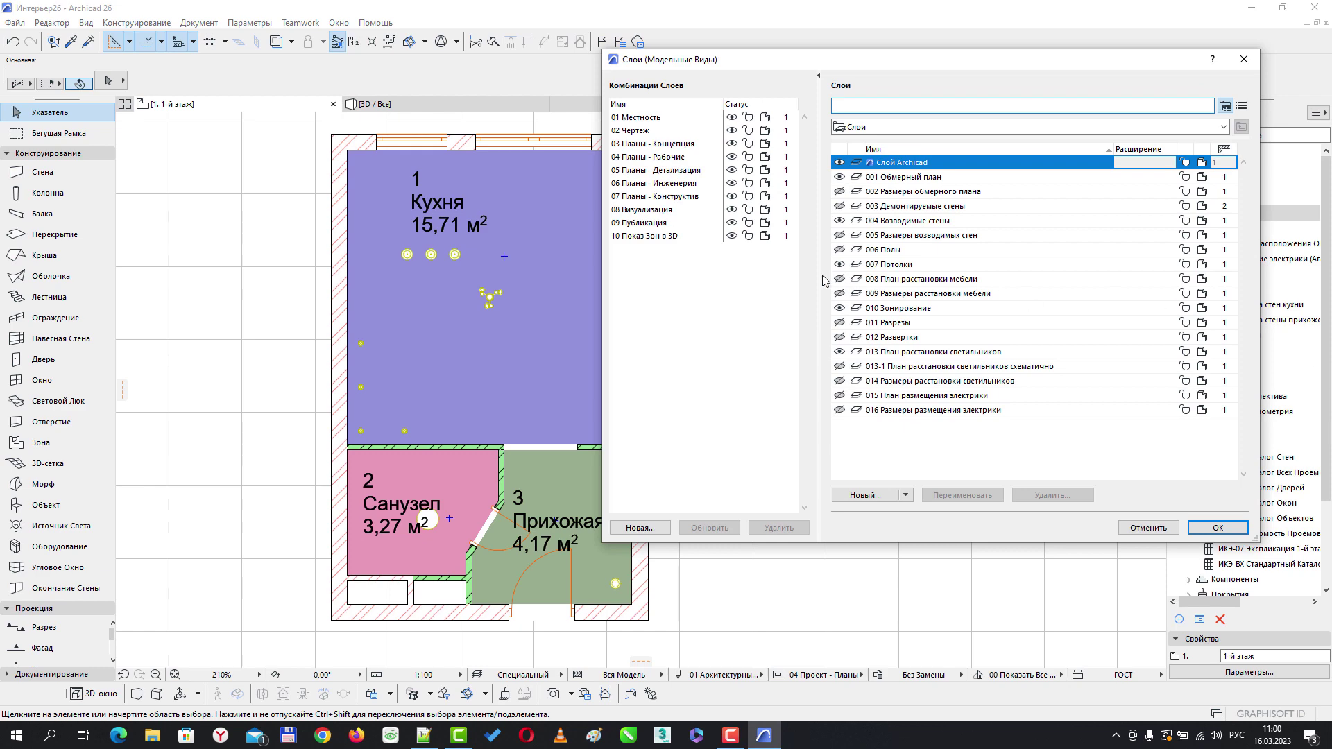
{"action": "left_click", "coordinate": [840, 353]}
{"action": "left_click", "coordinate": [1218, 528]}
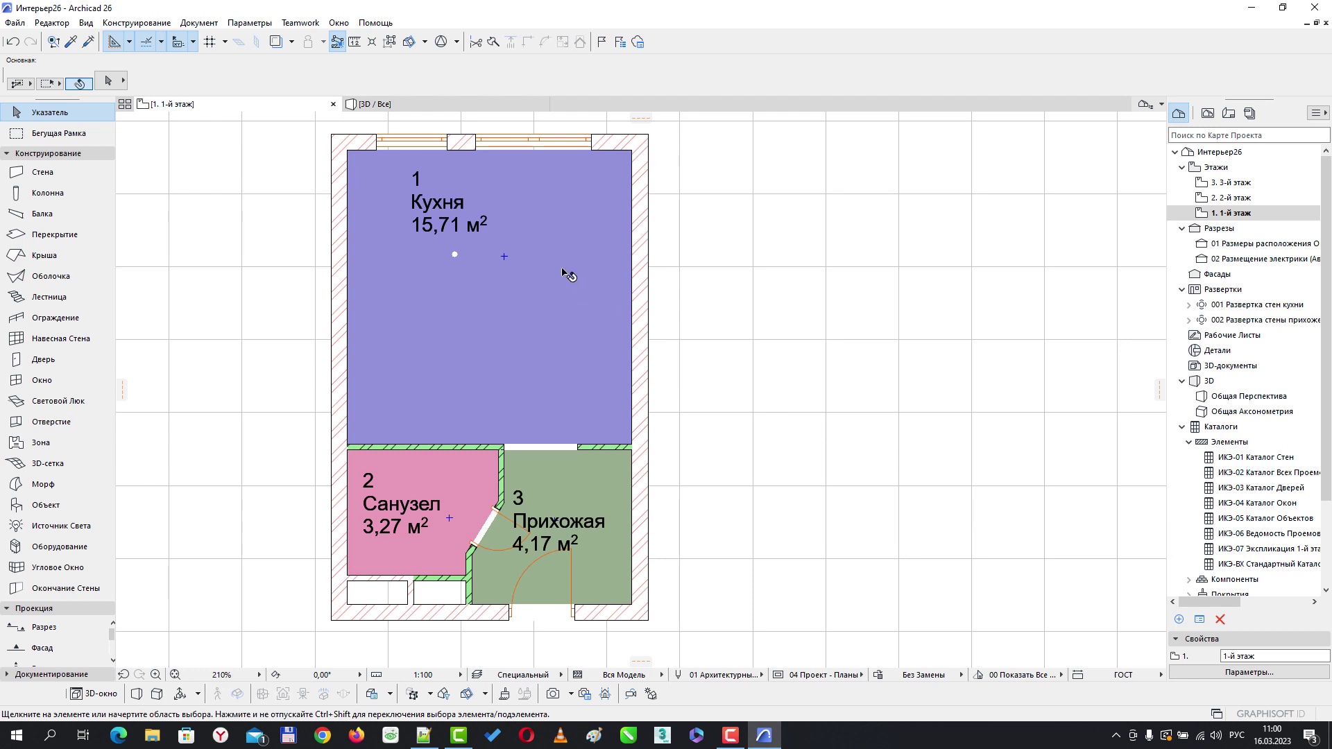
Try to select the small white dot below the kitchen zone's label
{"action": "scroll", "coordinate": [451, 253], "scroll_direction": "up", "scroll_amount": 3}
{"action": "scroll", "coordinate": [447, 247], "scroll_direction": "up", "scroll_amount": 4}
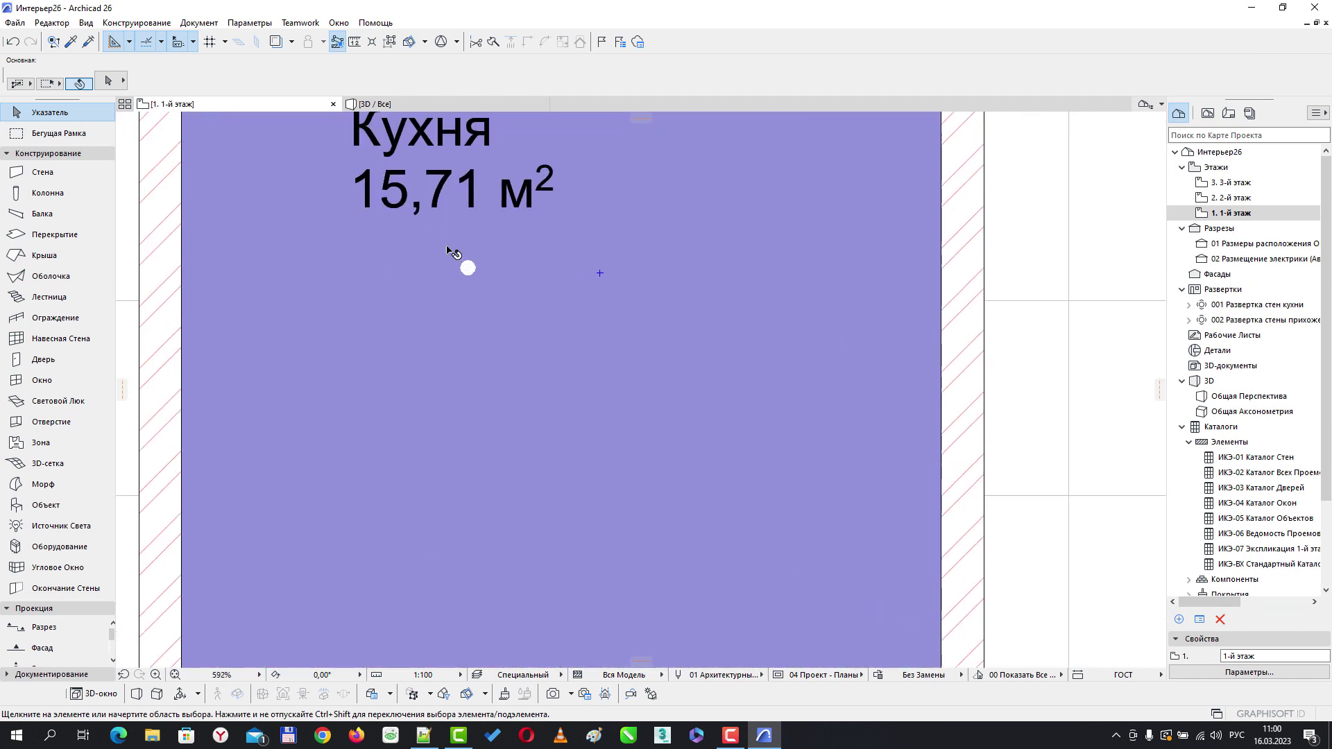
{"action": "left_click", "coordinate": [474, 274]}
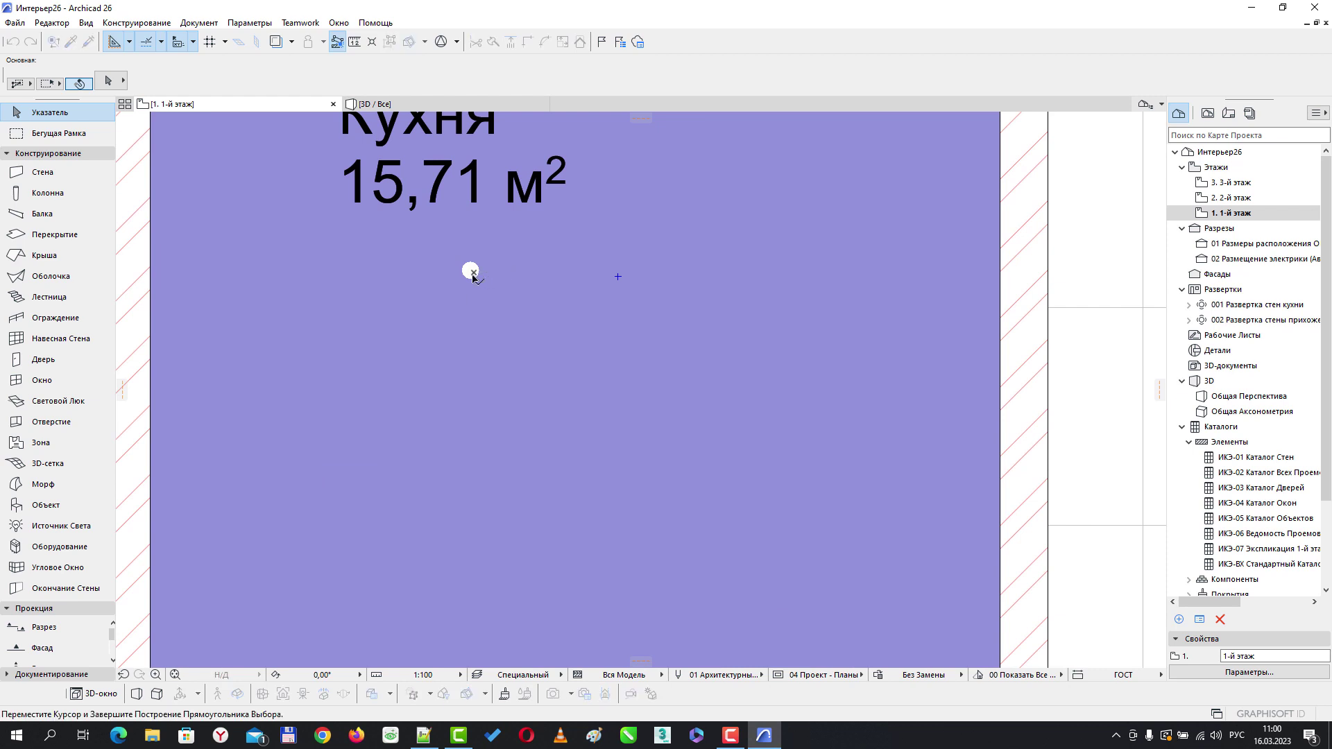
{"action": "key", "text": "Escape"}
{"action": "scroll", "coordinate": [743, 360], "scroll_direction": "down", "scroll_amount": 4}
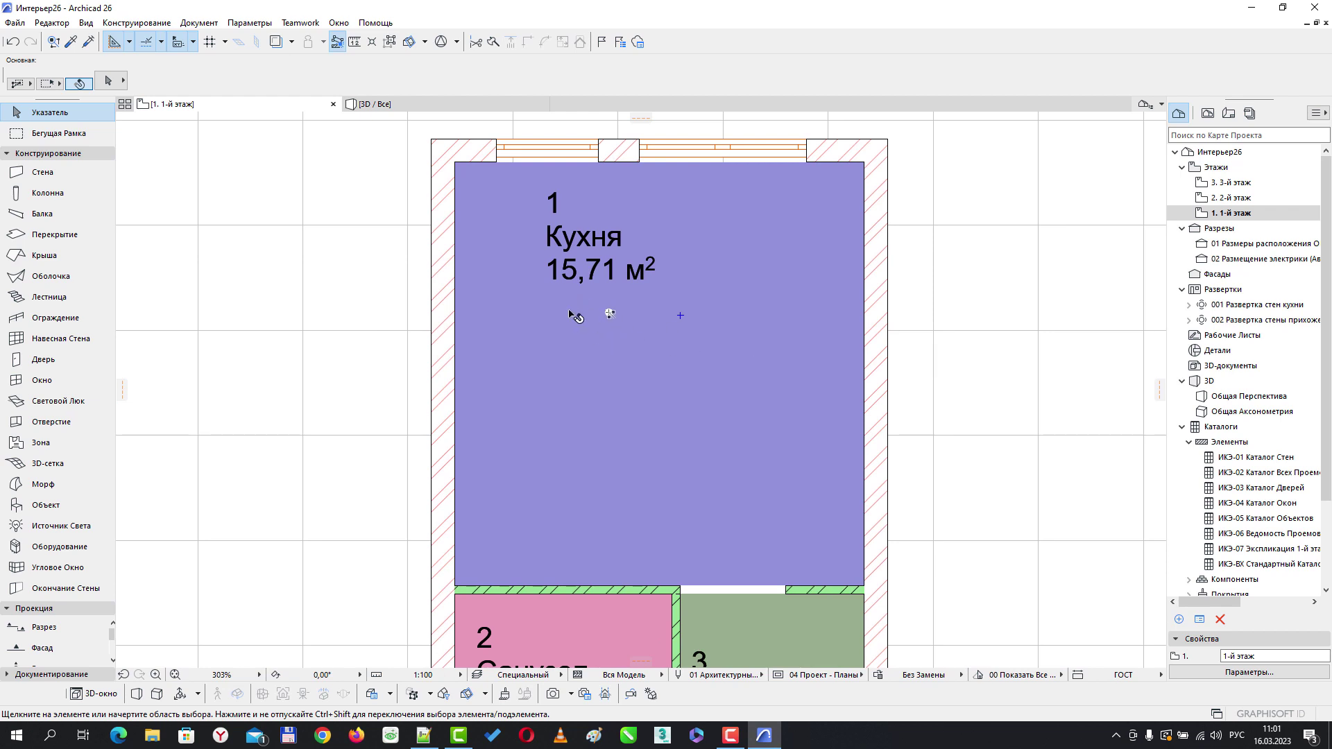
{"action": "left_click", "coordinate": [965, 388]}
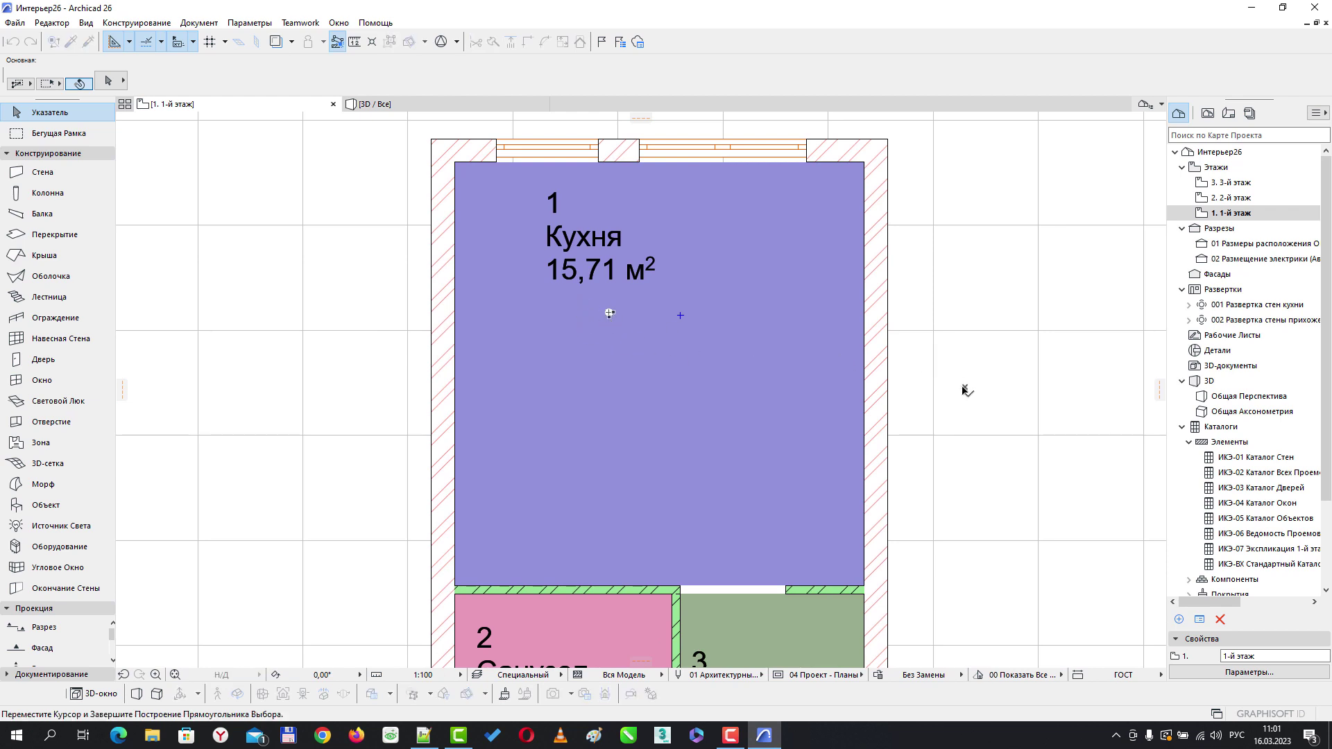
{"action": "left_click", "coordinate": [988, 390]}
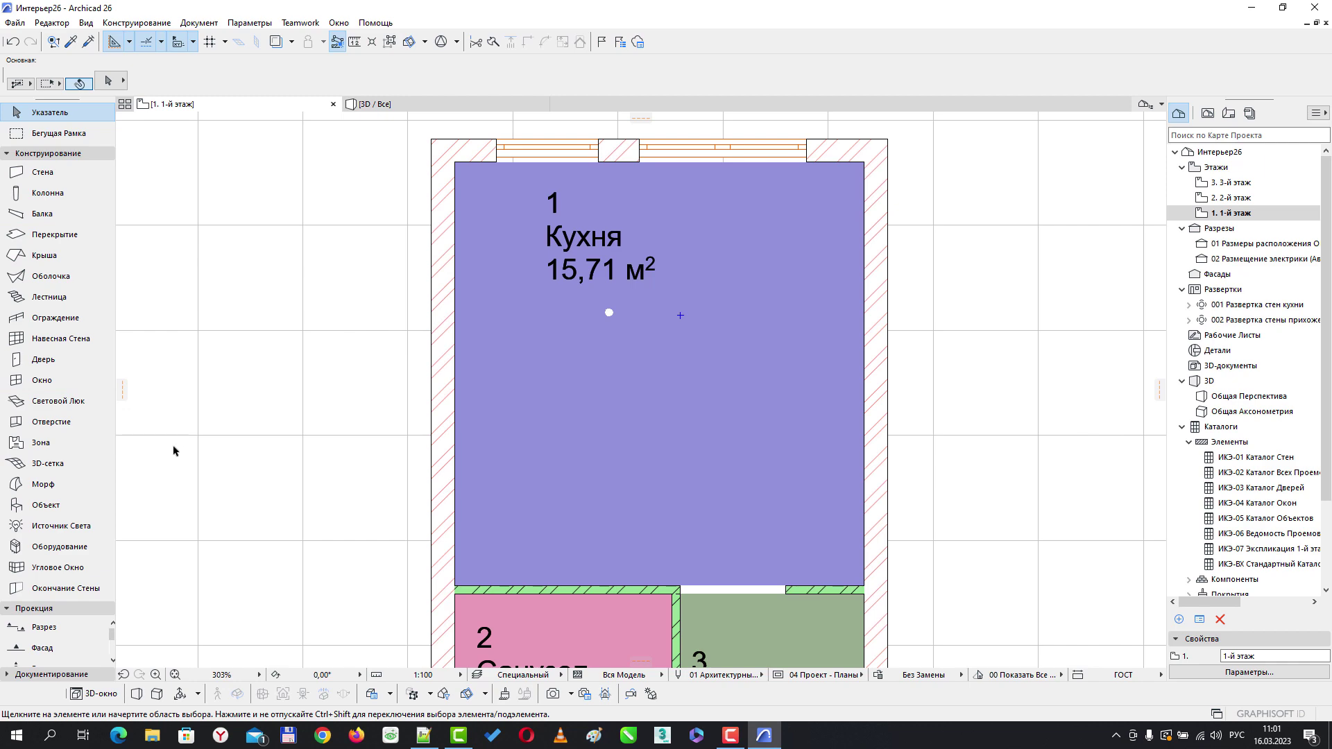
Move the kitchen zone's label down towards the middle of the room
{"action": "scroll", "coordinate": [271, 429], "scroll_direction": "down", "scroll_amount": 3}
{"action": "middle_click_drag", "start_coordinate": [639, 490], "coordinate": [707, 413]}
{"action": "scroll", "coordinate": [708, 412], "scroll_direction": "up", "scroll_amount": 3}
{"action": "scroll", "coordinate": [707, 413], "scroll_direction": "down", "scroll_amount": 1}
{"action": "scroll", "coordinate": [708, 412], "scroll_direction": "up", "scroll_amount": 1}
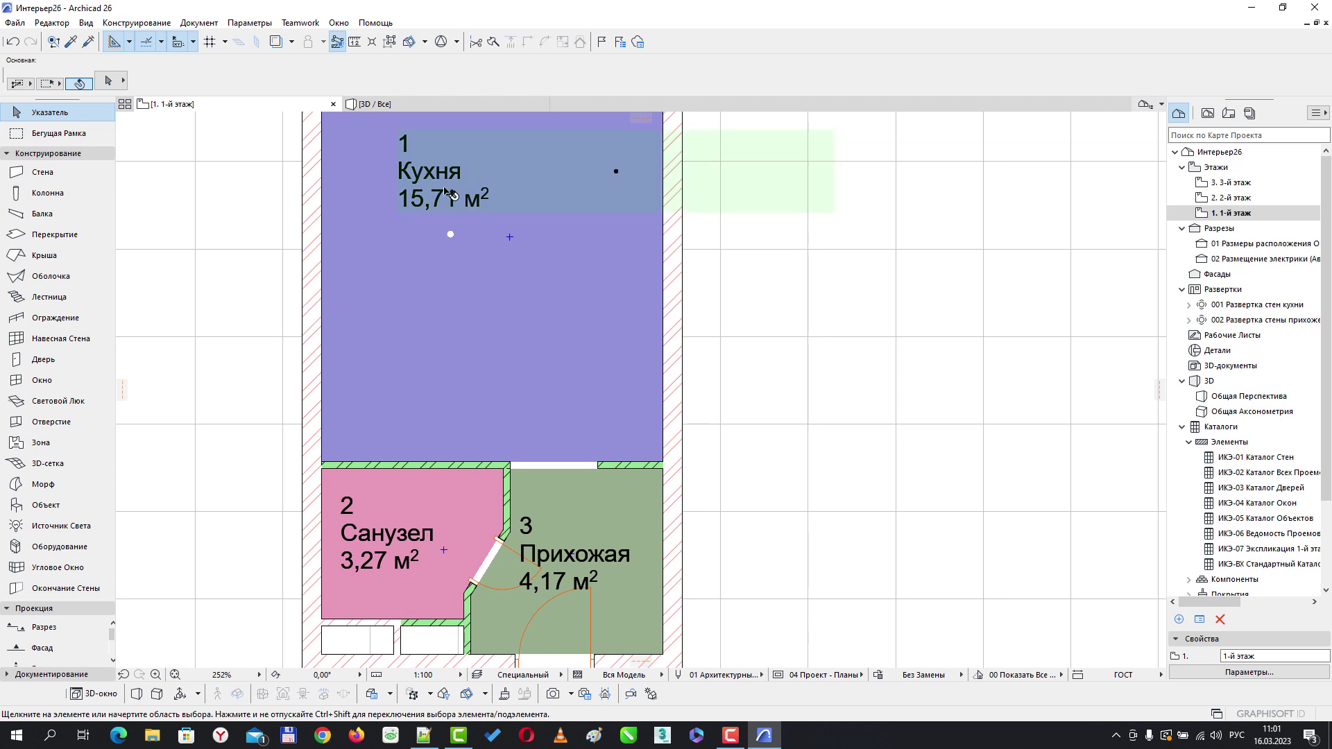
{"action": "left_click", "coordinate": [612, 184]}
{"action": "left_click", "coordinate": [615, 171]}
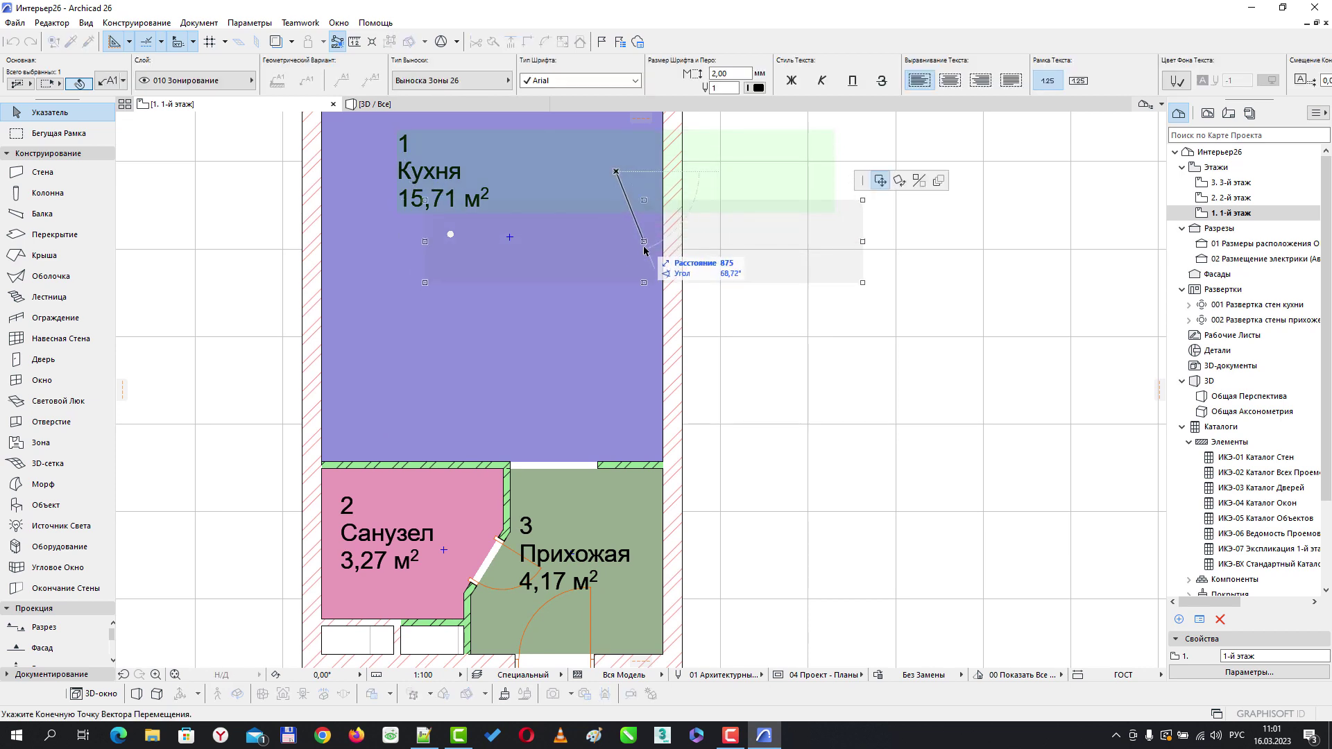
{"action": "left_click", "coordinate": [633, 270]}
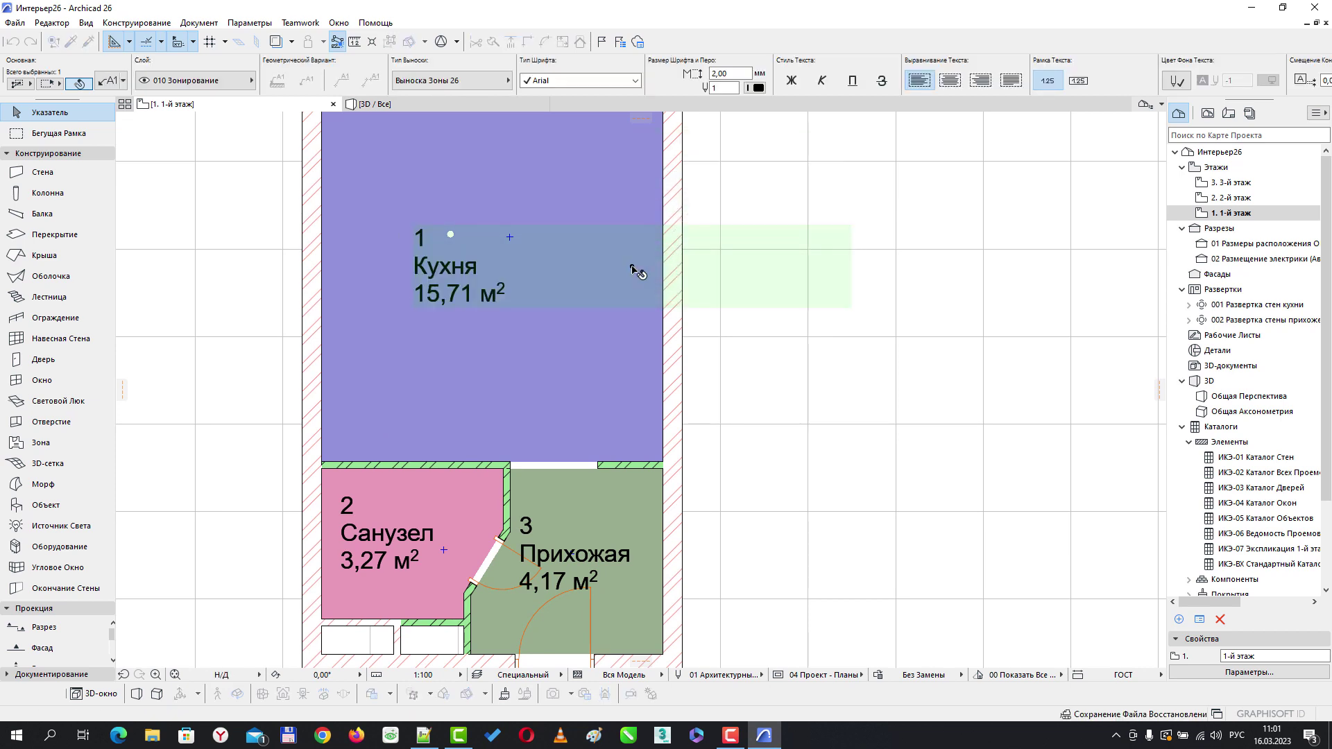
Shift the hallway zone's label slightly up and to the right, away from the partition and door
{"action": "left_click", "coordinate": [791, 501]}
{"action": "left_click", "coordinate": [687, 569]}
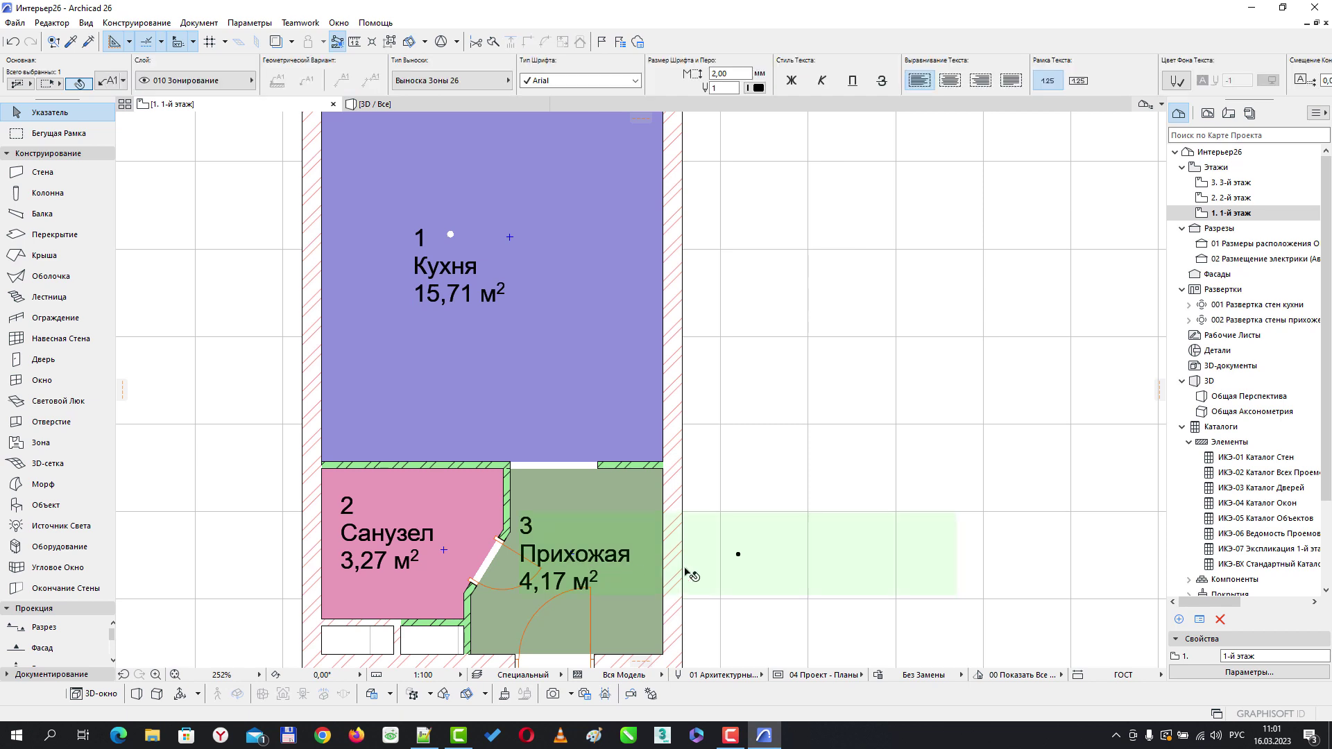
{"action": "left_click", "coordinate": [739, 558]}
{"action": "left_click", "coordinate": [757, 548]}
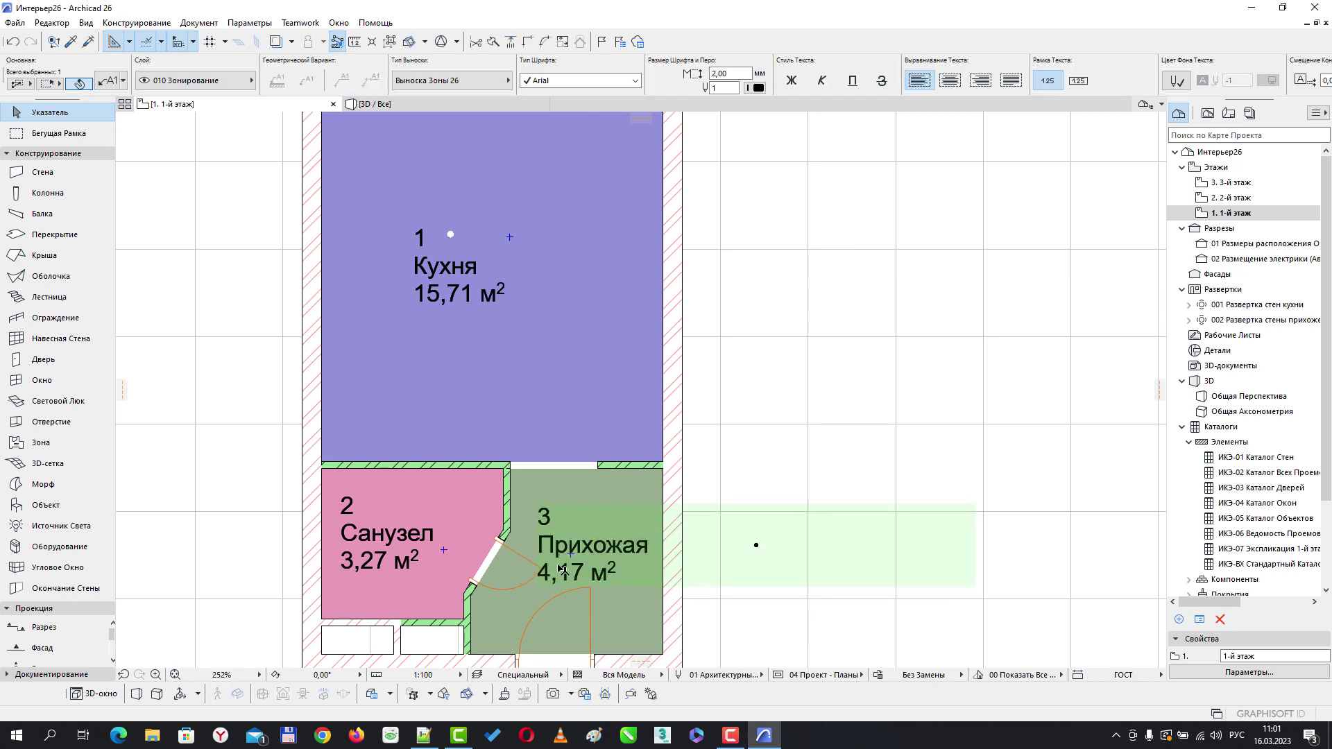
Nudge the bathroom zone's label slightly upward and clear the selection
{"action": "left_click", "coordinate": [389, 544]}
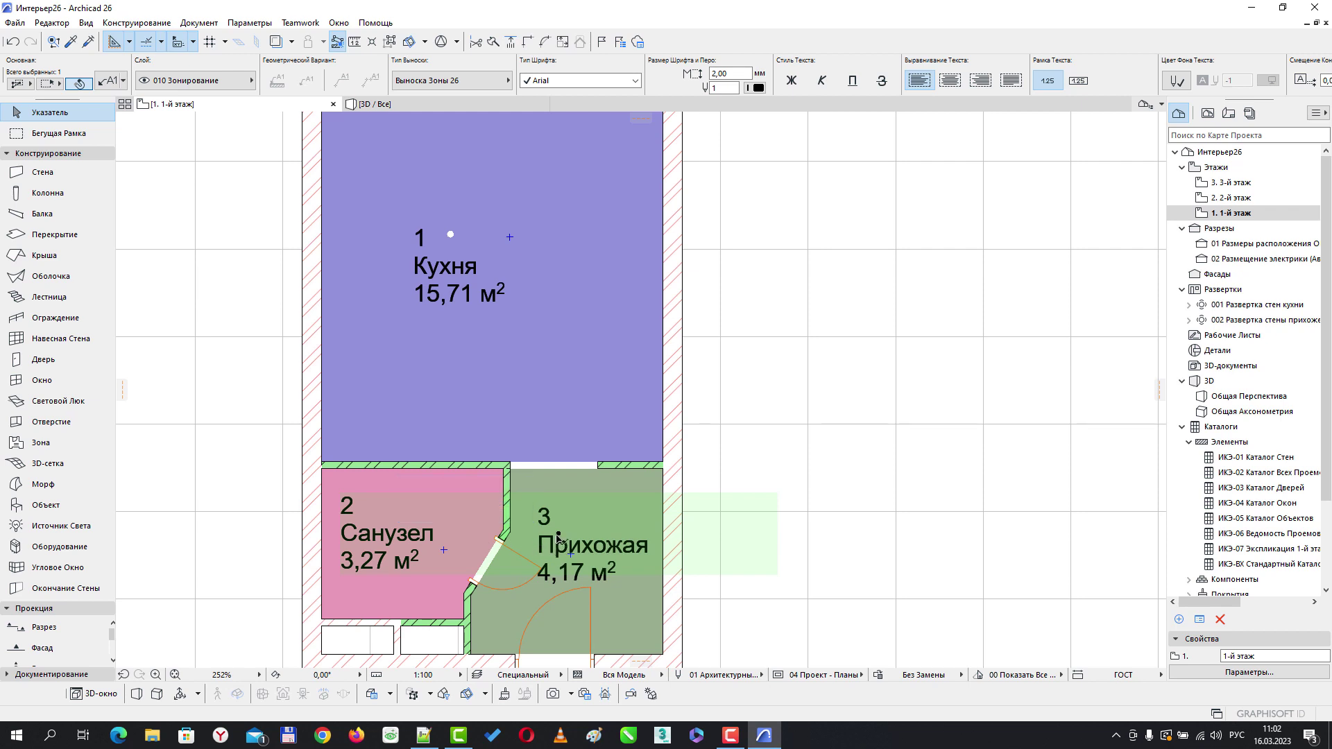
{"action": "left_click_drag", "start_coordinate": [559, 535], "coordinate": [567, 528]}
{"action": "left_click", "coordinate": [763, 490]}
{"action": "scroll", "coordinate": [763, 489], "scroll_direction": "down", "scroll_amount": 2}
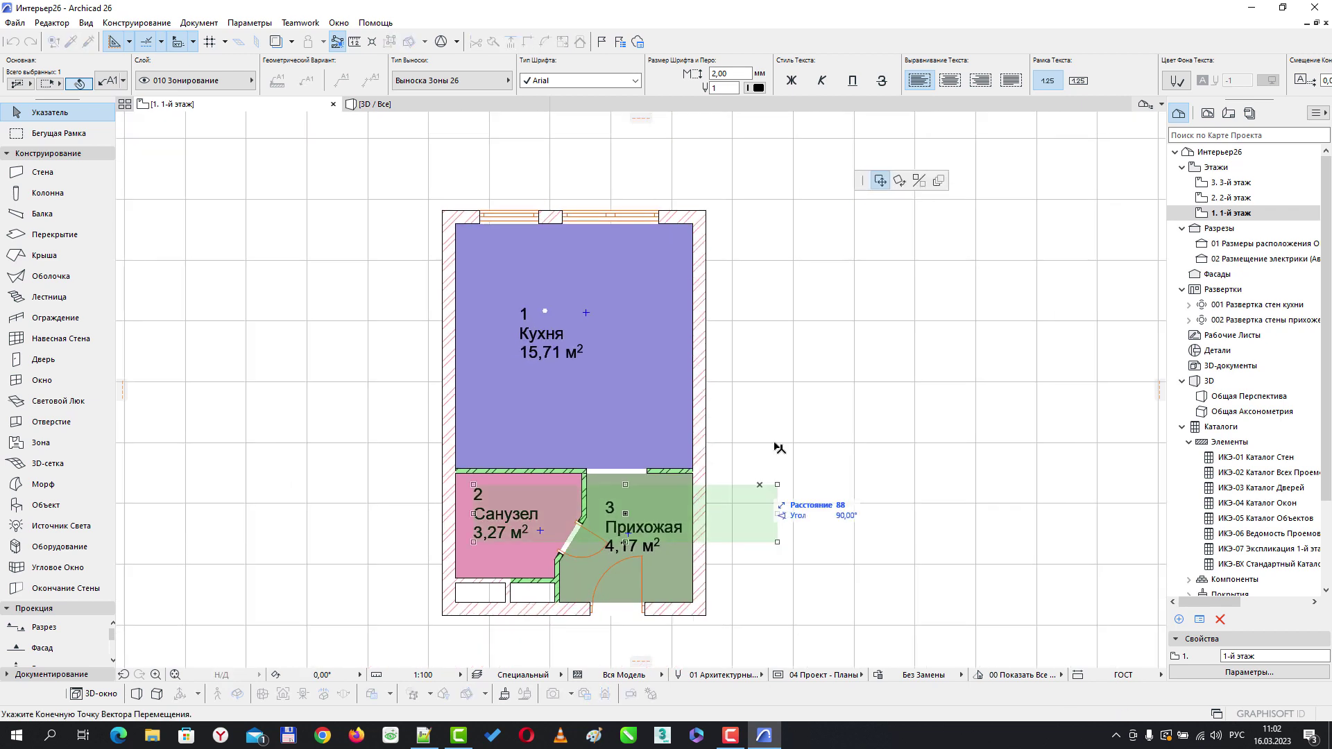
{"action": "key", "text": "Escape"}
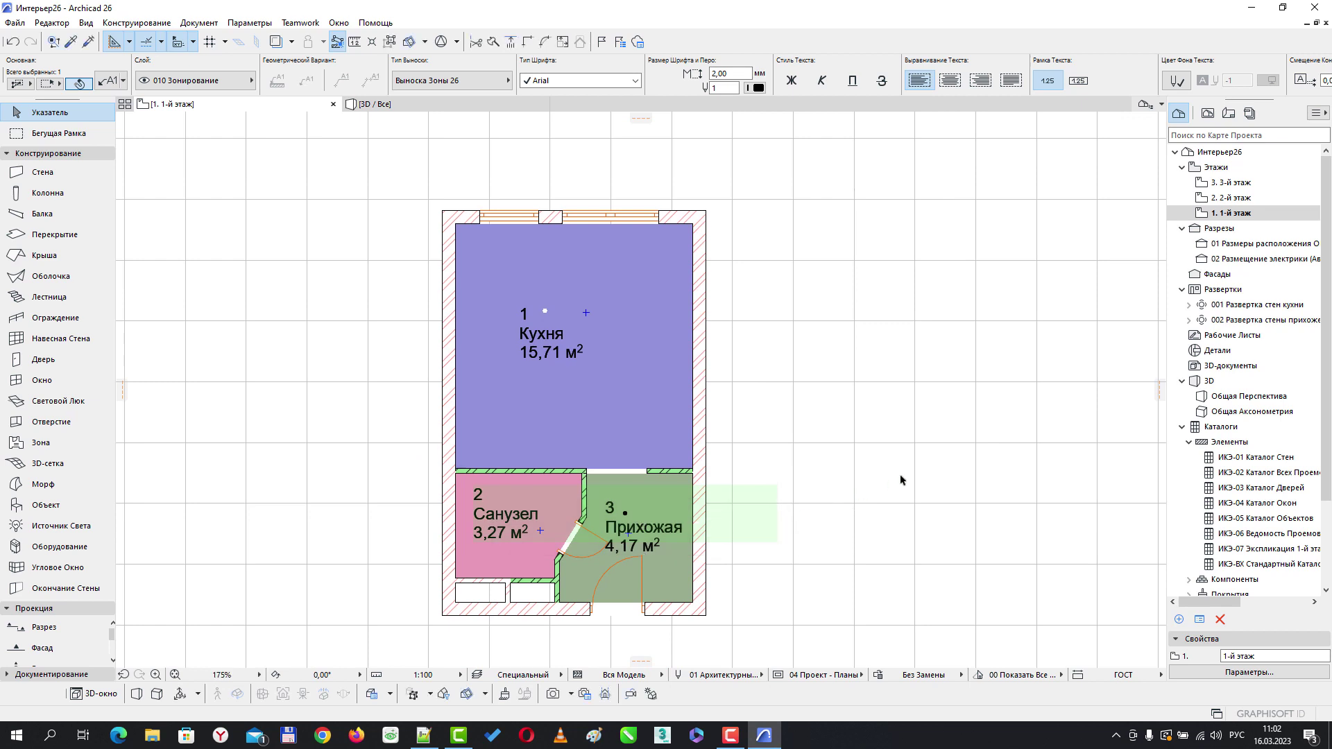
{"action": "key", "text": "Escape"}
Open the room schedule ИКЭ-07 Экспликация 1-й этаж
{"action": "middle_click_drag", "start_coordinate": [897, 478], "coordinate": [761, 459]}
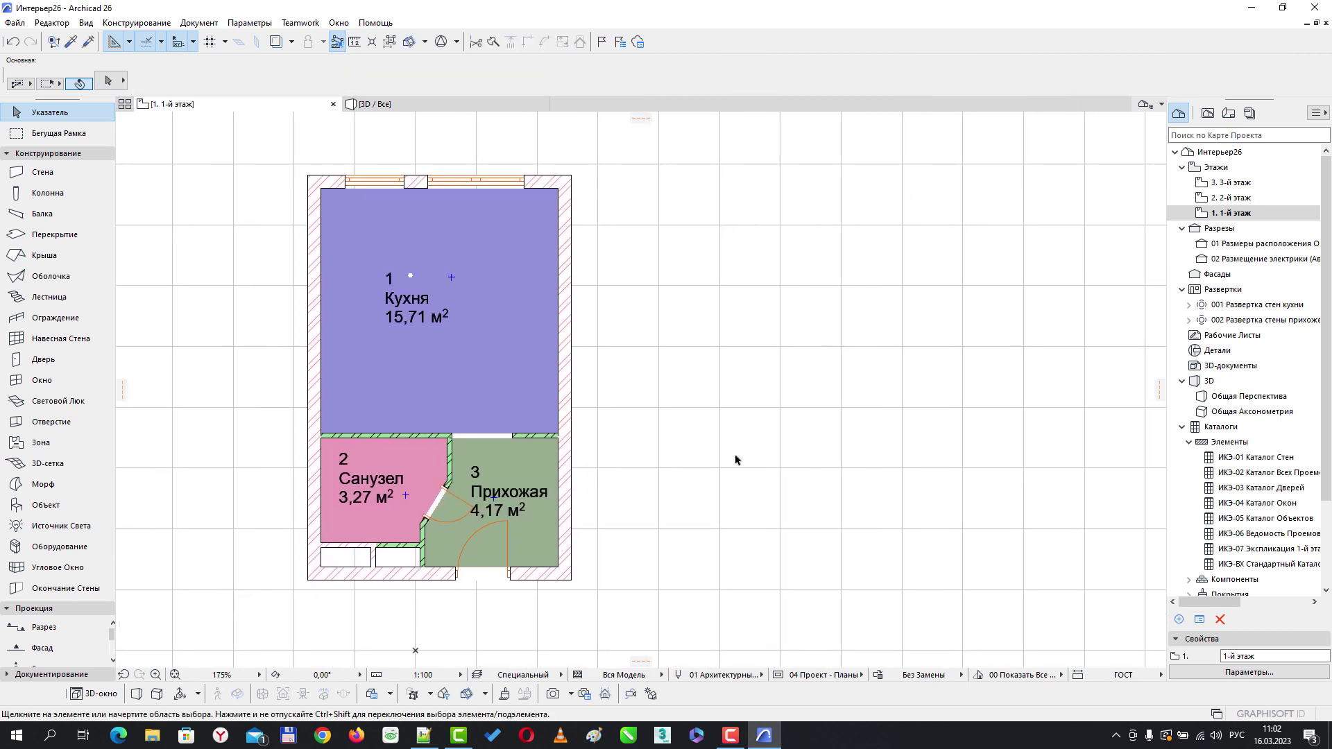
{"action": "scroll", "coordinate": [736, 460], "scroll_direction": "up", "scroll_amount": 2}
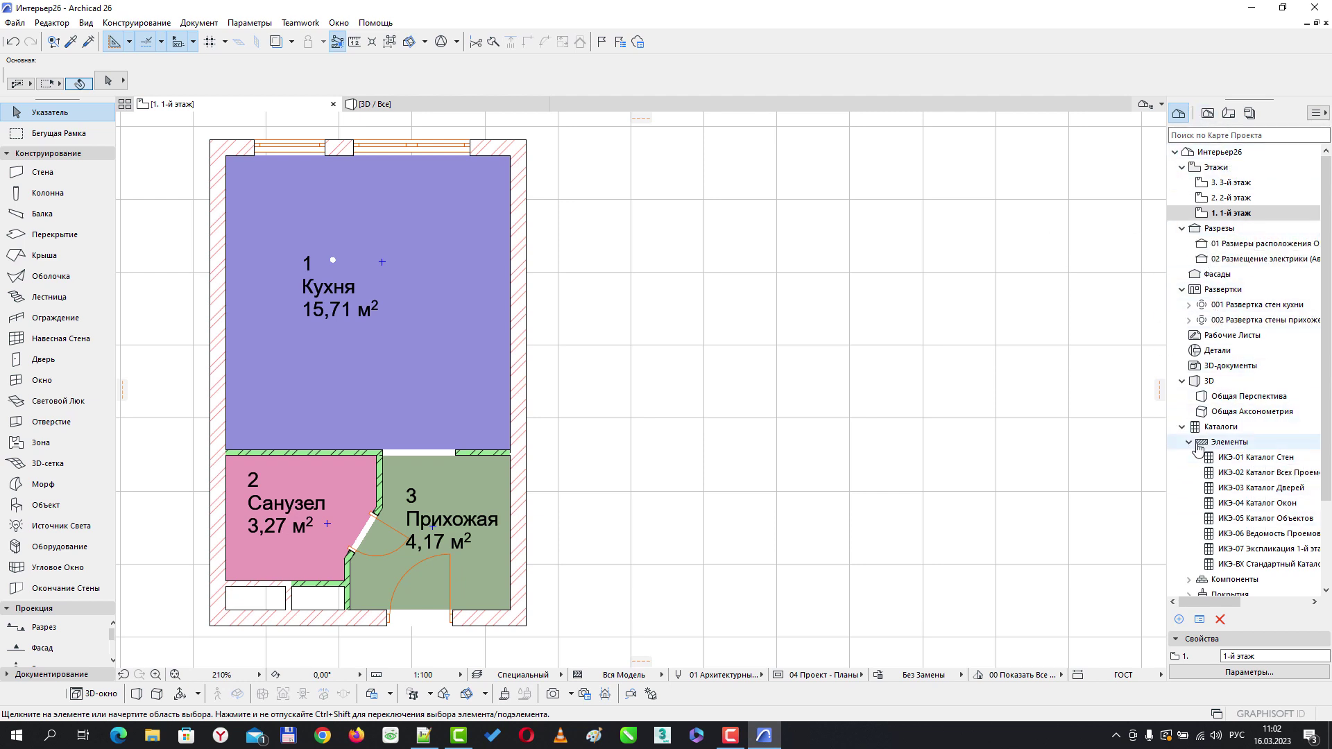
{"action": "double_click", "coordinate": [1223, 548]}
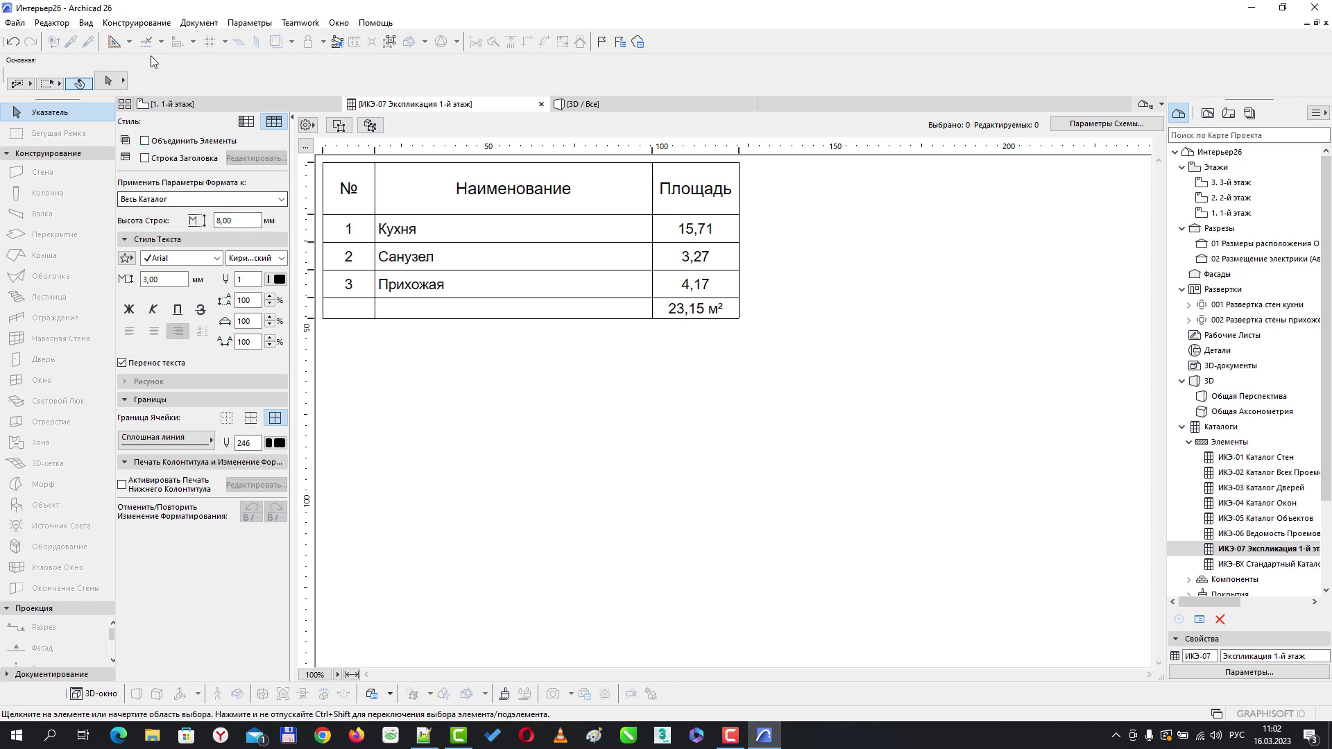
Toggle the true line weight display option Истинная Толщина Линий for the schedule and switch it back
{"action": "left_click", "coordinate": [86, 23]}
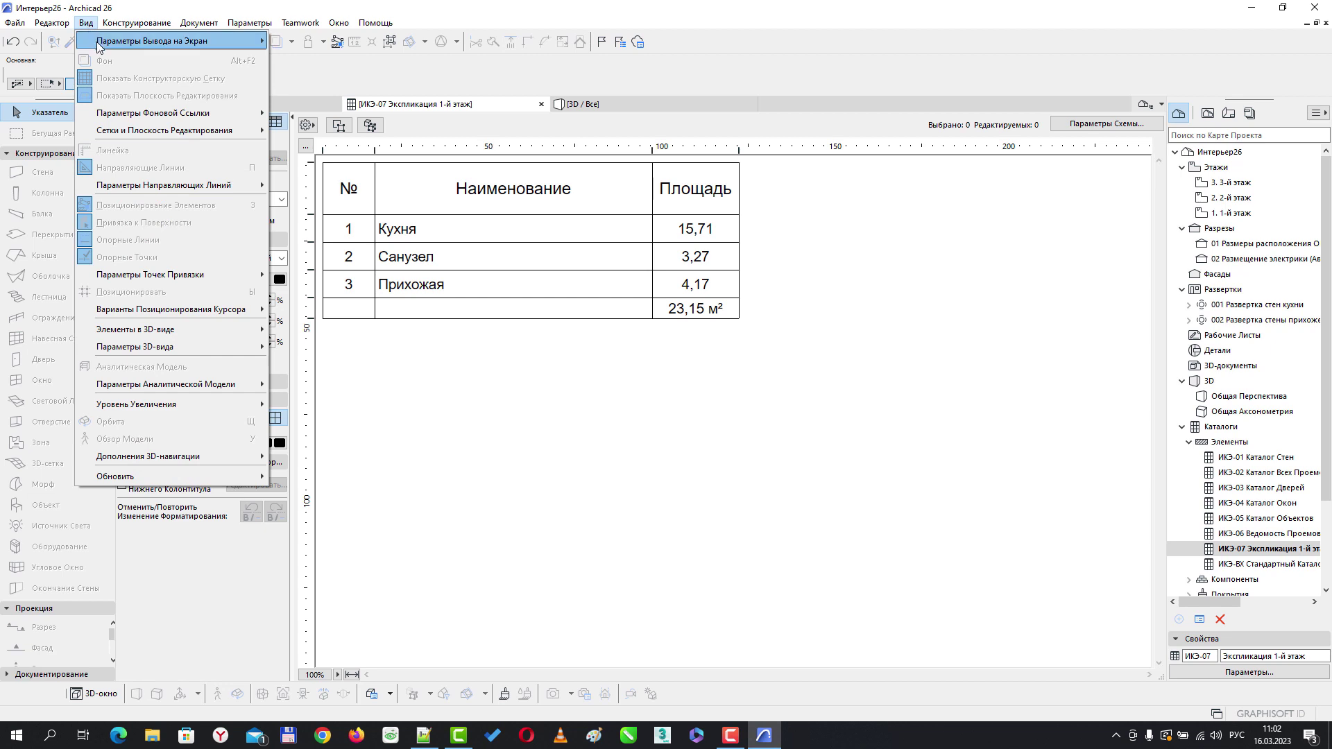
{"action": "mouse_move", "coordinate": [156, 43]}
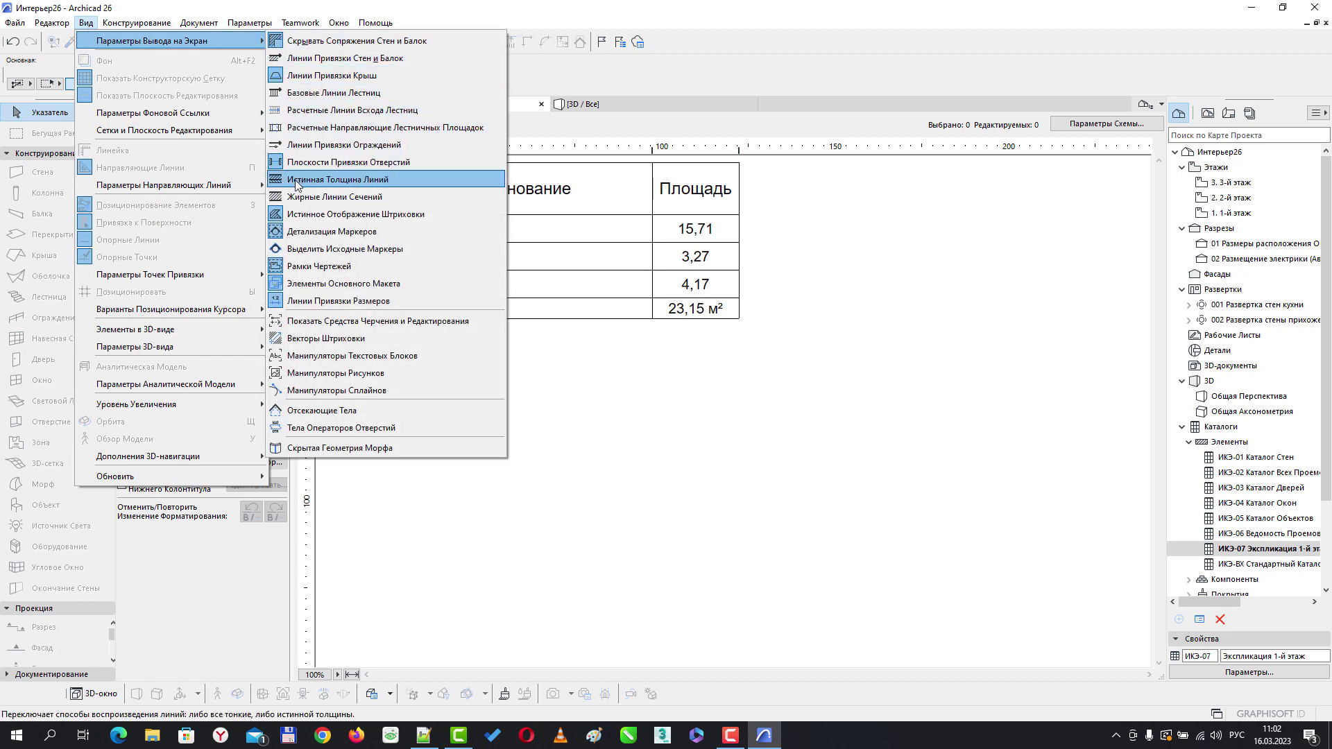
{"action": "left_click", "coordinate": [338, 179]}
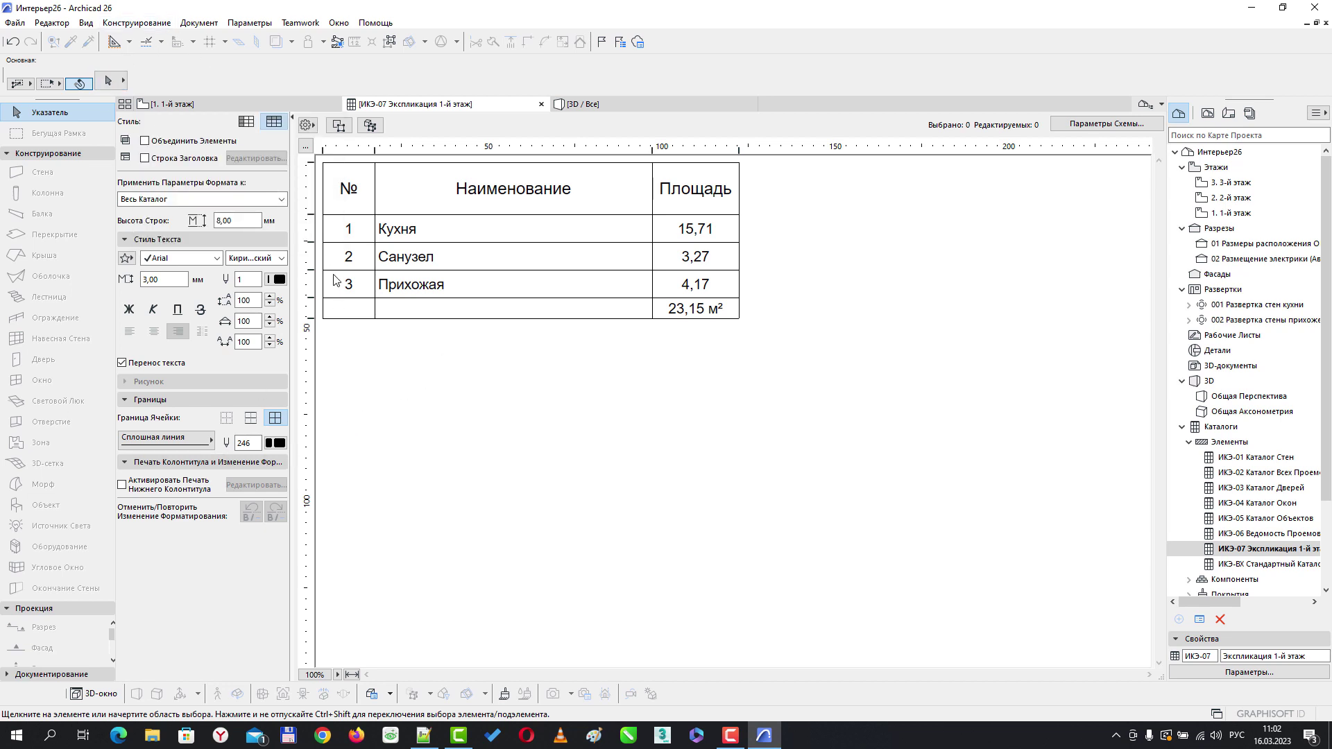
{"action": "left_click", "coordinate": [83, 24]}
{"action": "mouse_move", "coordinate": [210, 46]}
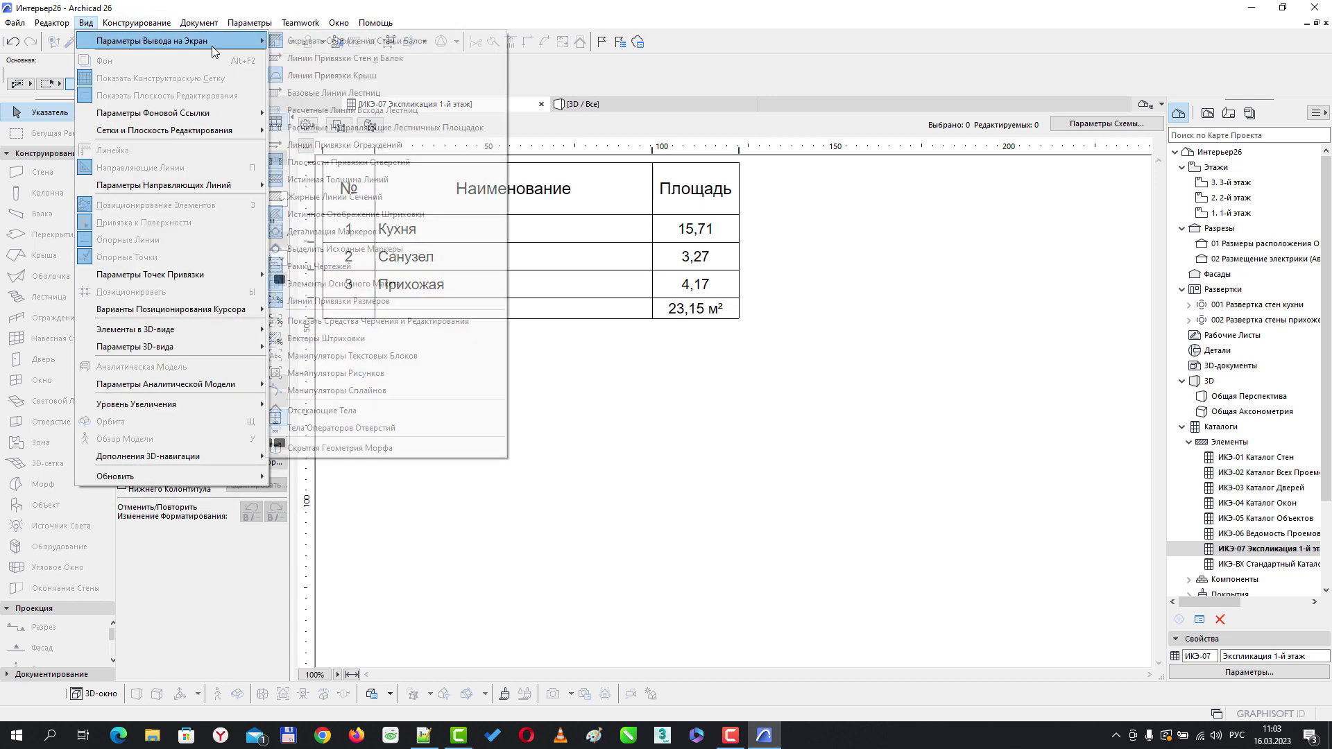
{"action": "left_click", "coordinate": [338, 179]}
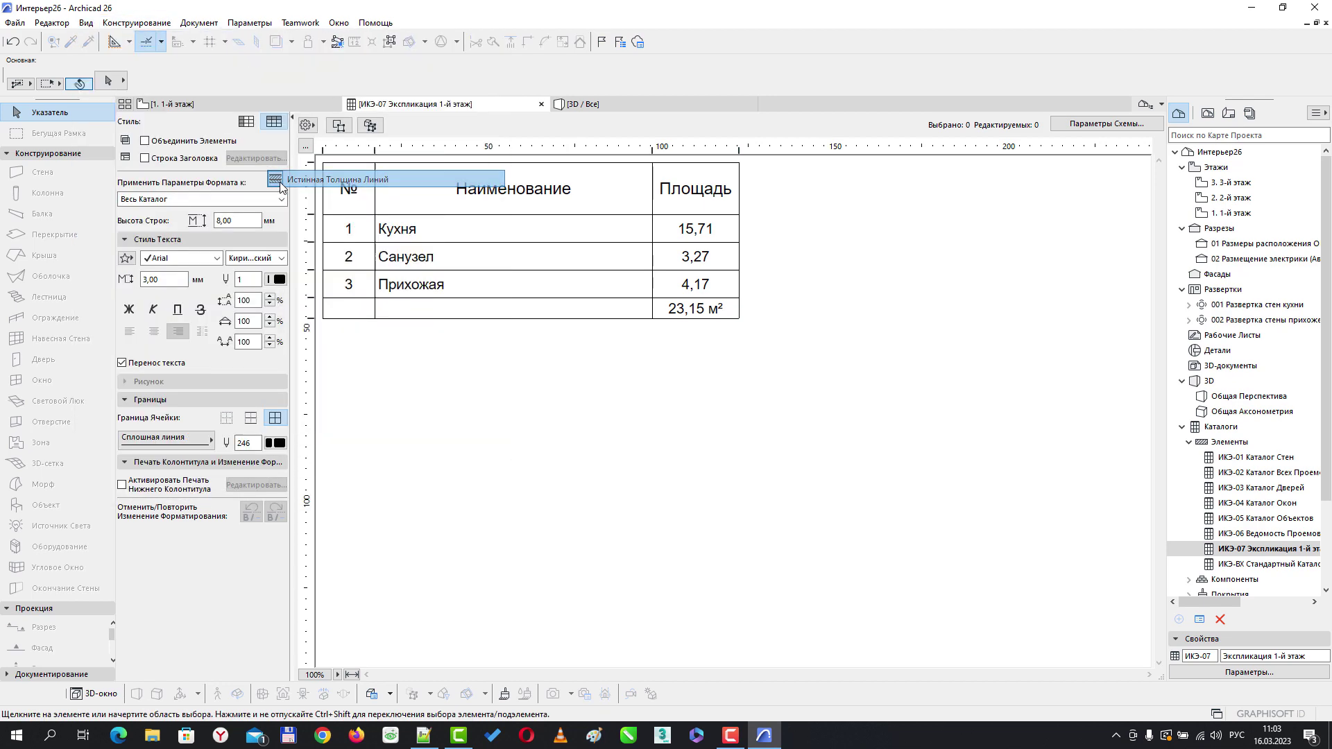
Set the cell border pen of the room schedule to pen 1 and close the schedule to return to the floor plan
{"action": "left_click", "coordinate": [276, 444]}
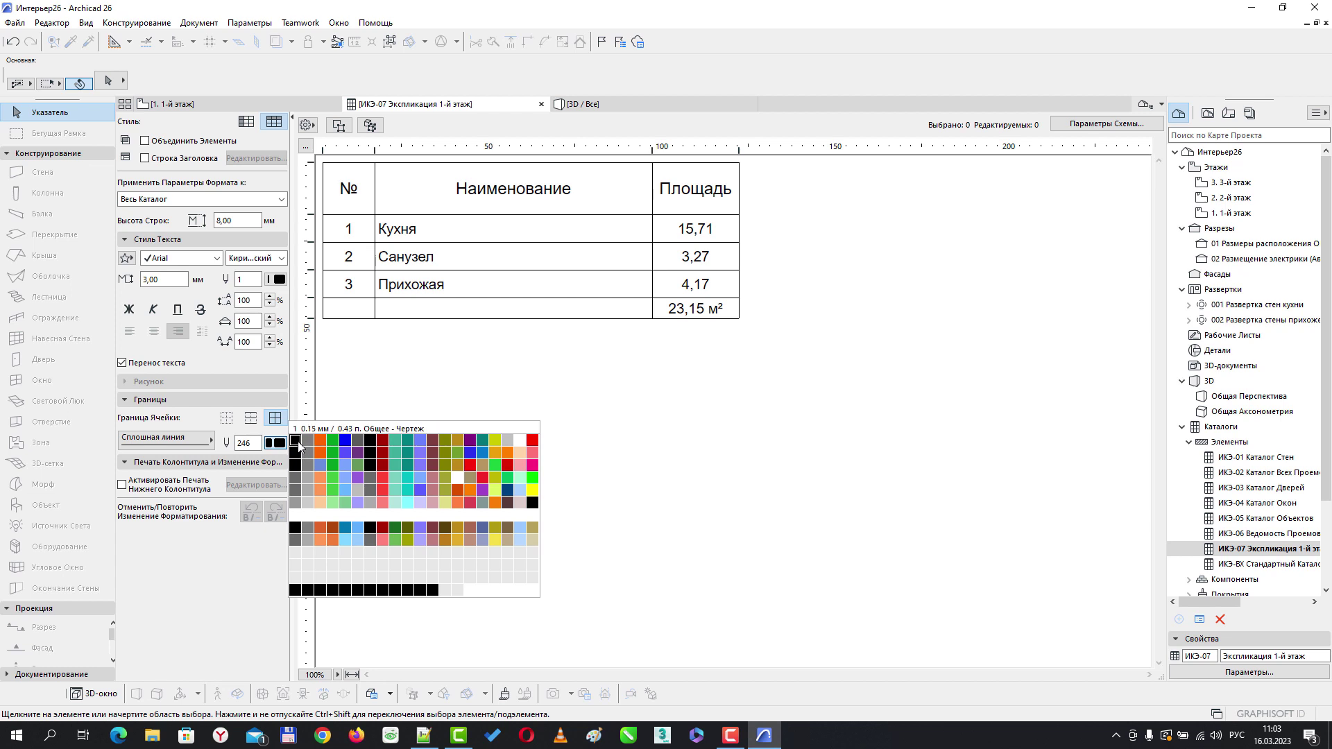
{"action": "left_click", "coordinate": [295, 441]}
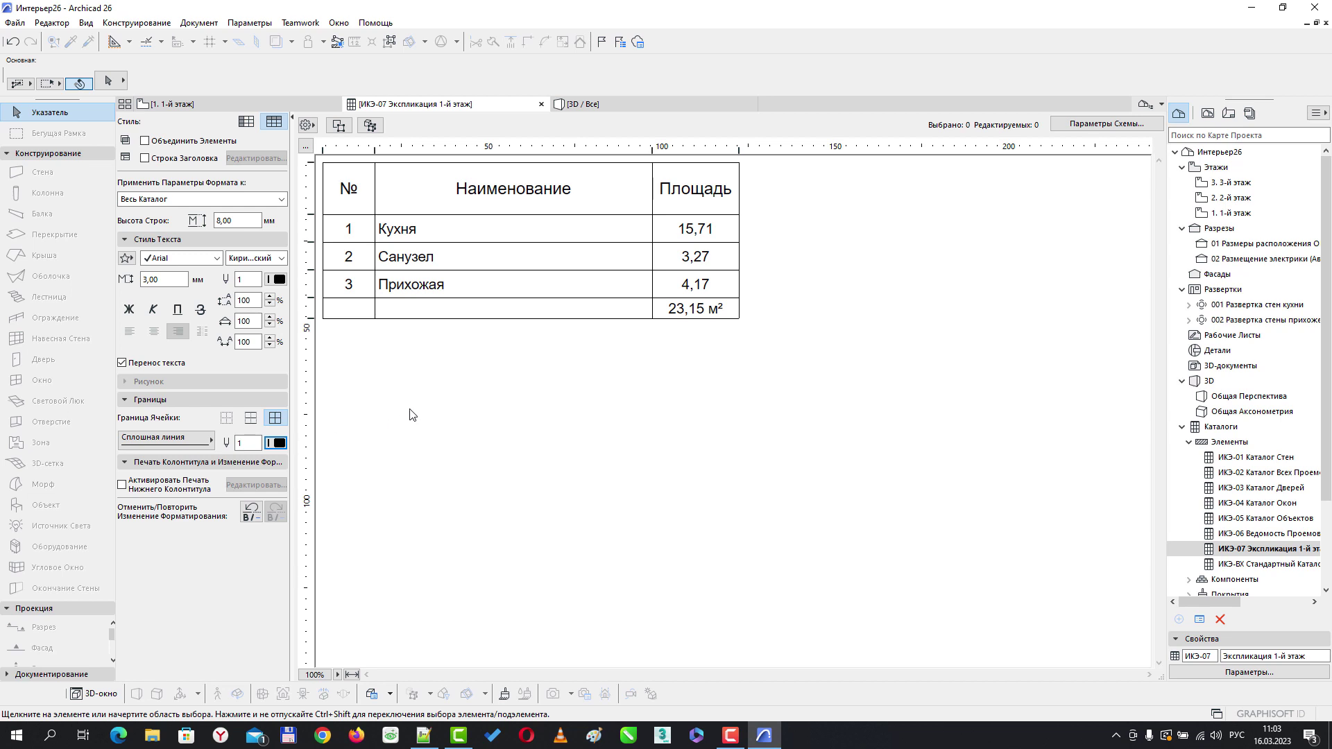
{"action": "left_click", "coordinate": [541, 104]}
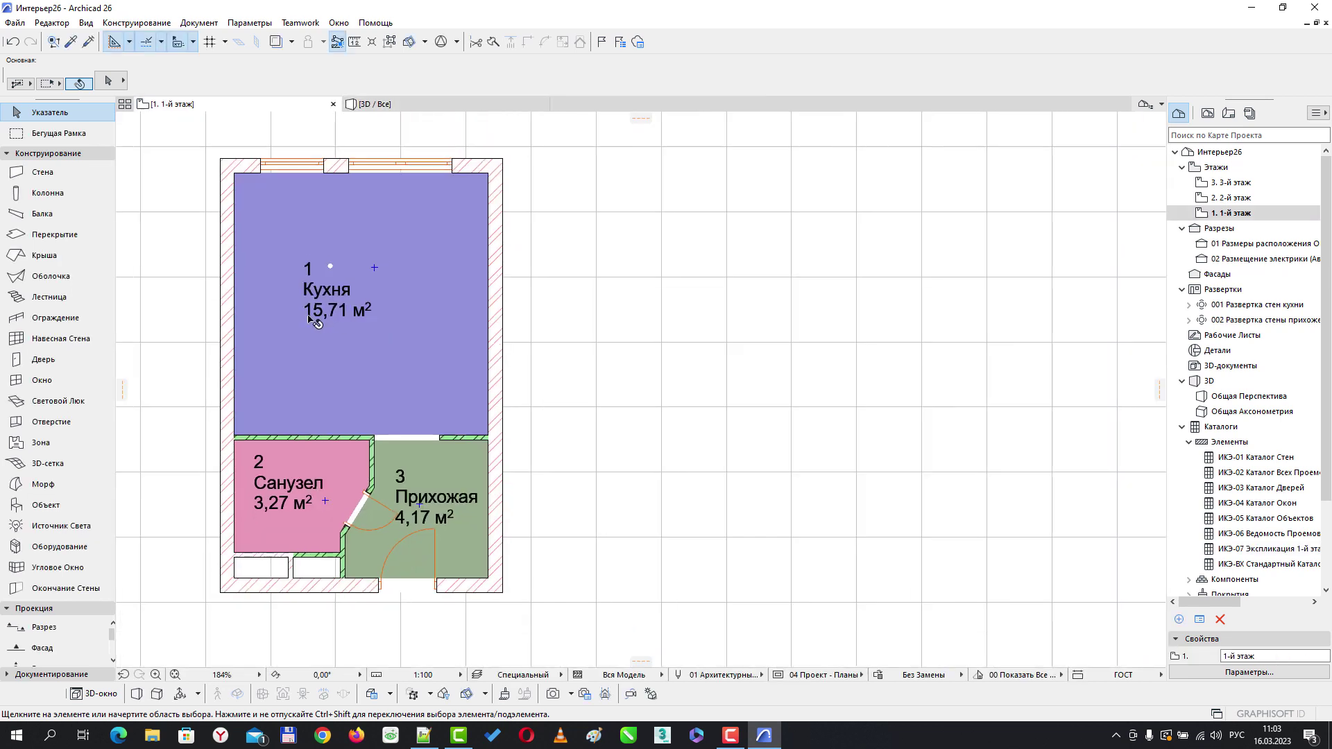
Turn on a surface fill for the kitchen zone and assign it the picture fill Паркет Щитовой
{"action": "scroll", "coordinate": [310, 318], "scroll_direction": "up", "scroll_amount": 3}
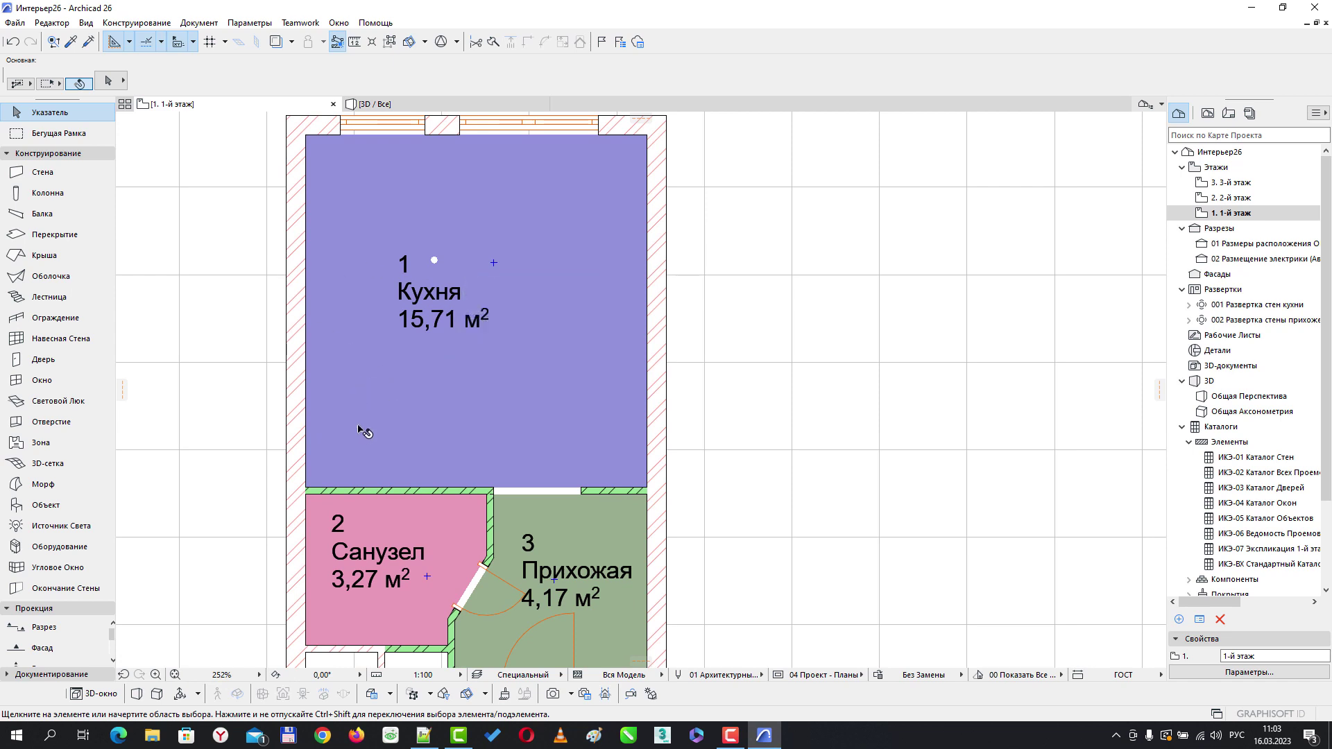
{"action": "middle_click_drag", "start_coordinate": [444, 461], "coordinate": [488, 432]}
{"action": "scroll", "coordinate": [488, 432], "scroll_direction": "down", "scroll_amount": 2}
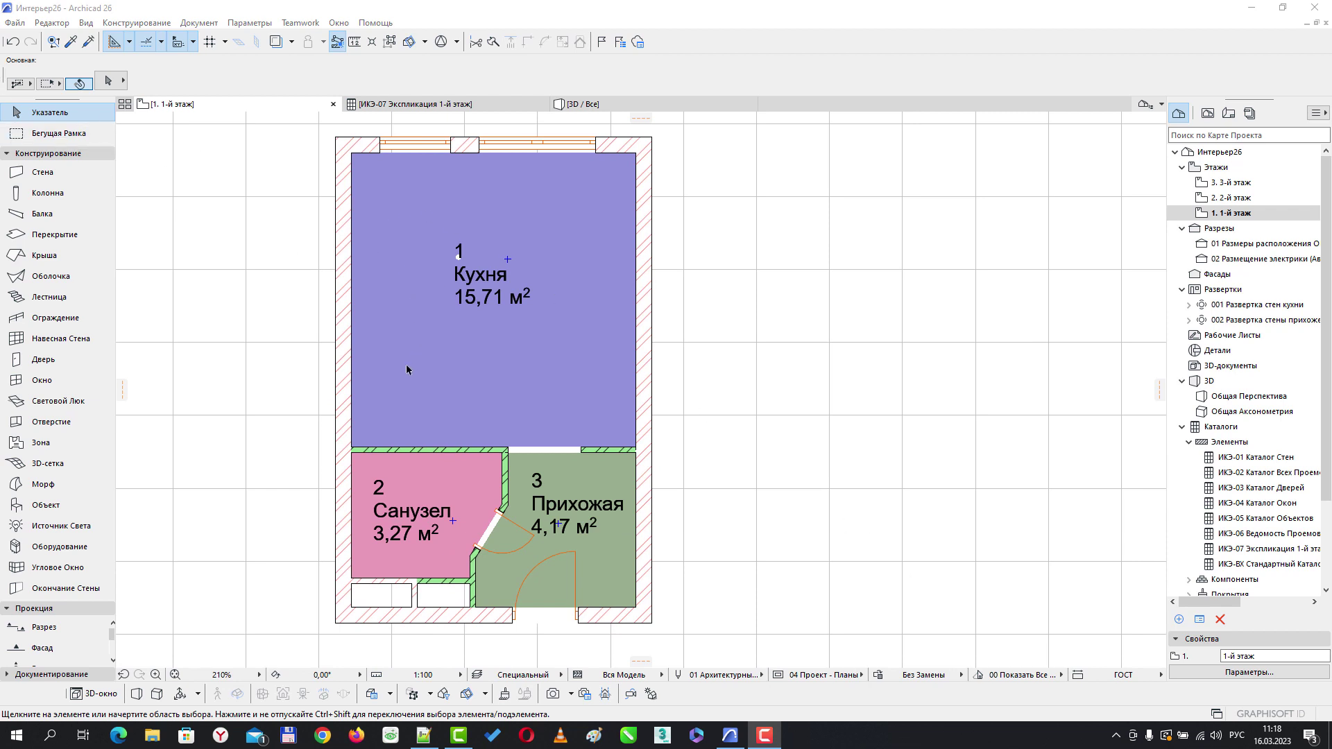
{"action": "left_click", "coordinate": [432, 365]}
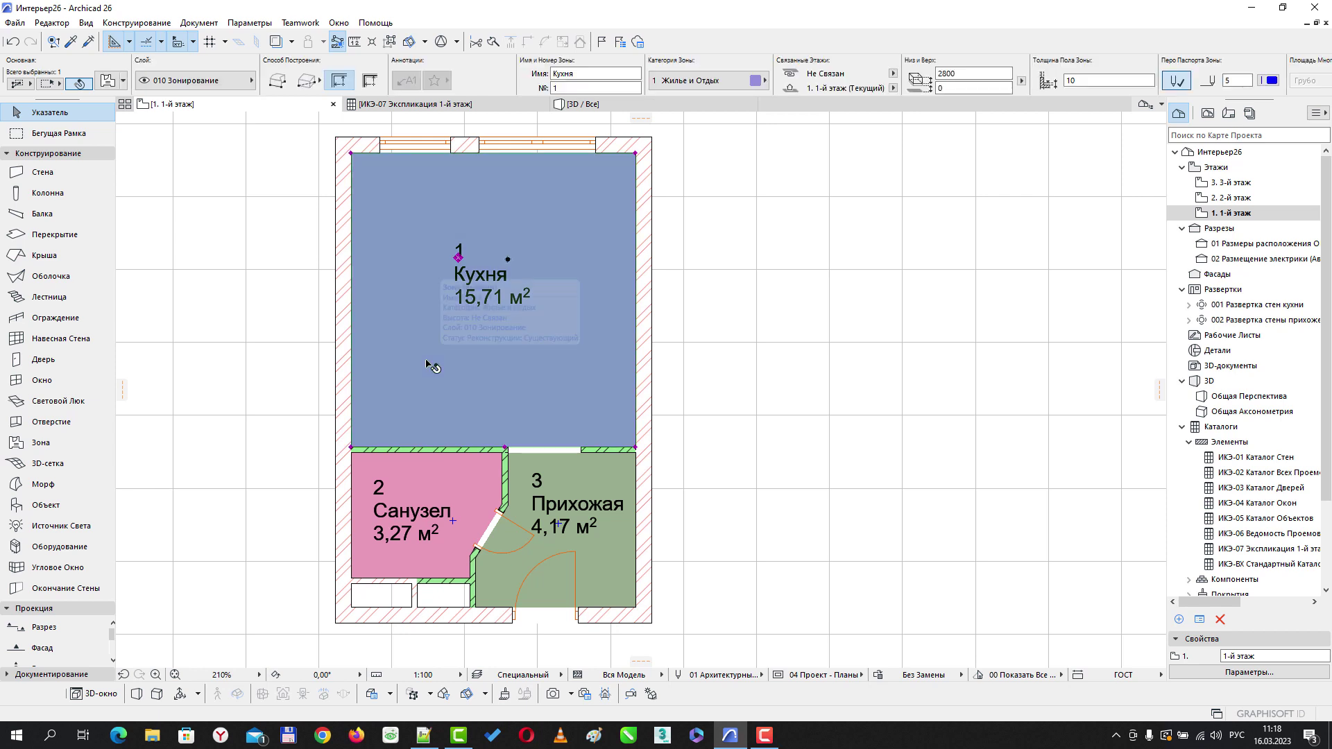
{"action": "left_click", "coordinate": [108, 81]}
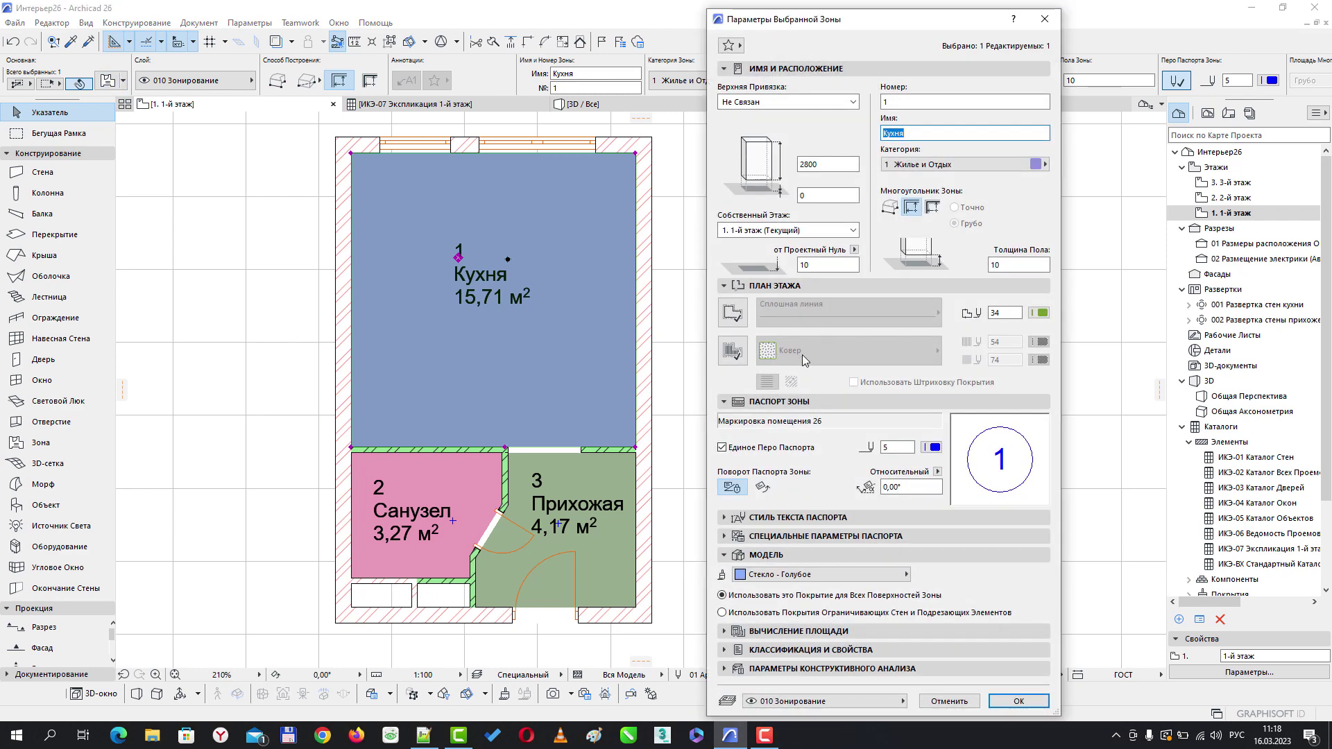
{"action": "left_click", "coordinate": [723, 403]}
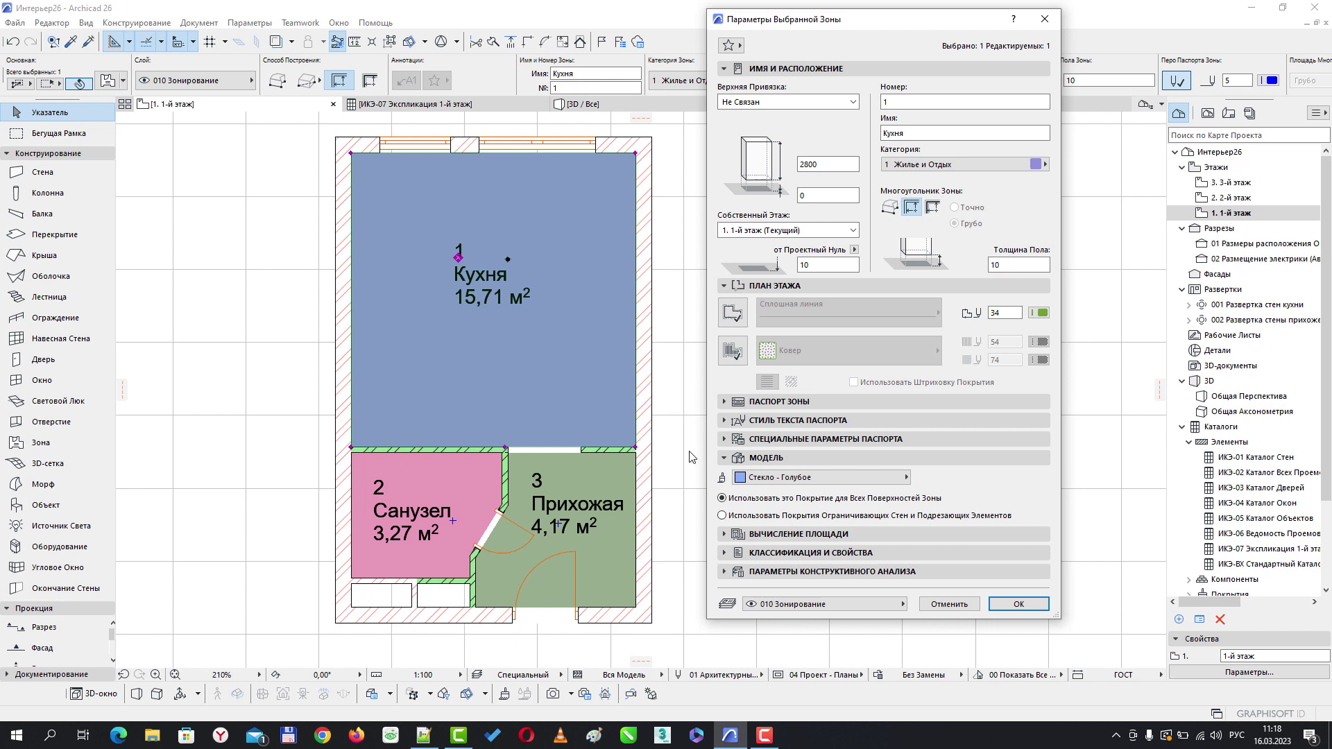
{"action": "left_click", "coordinate": [732, 351]}
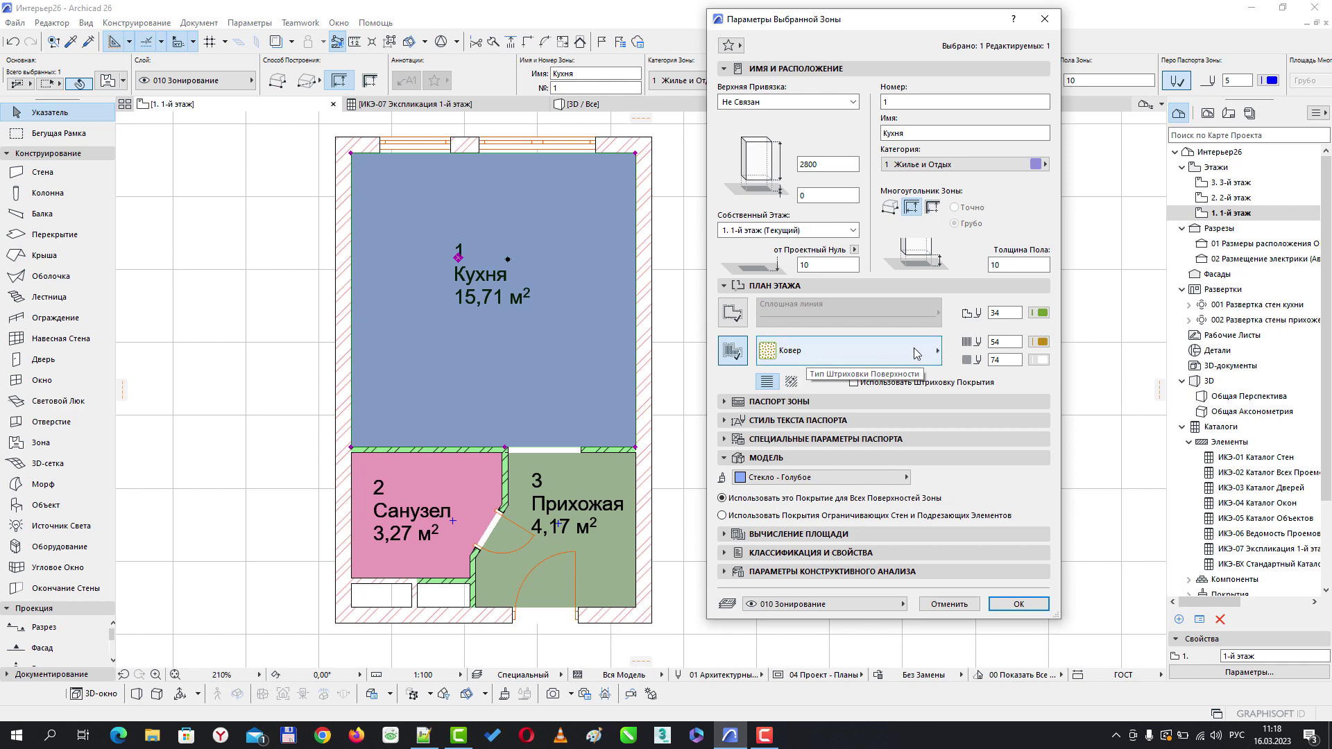
{"action": "left_click", "coordinate": [936, 354]}
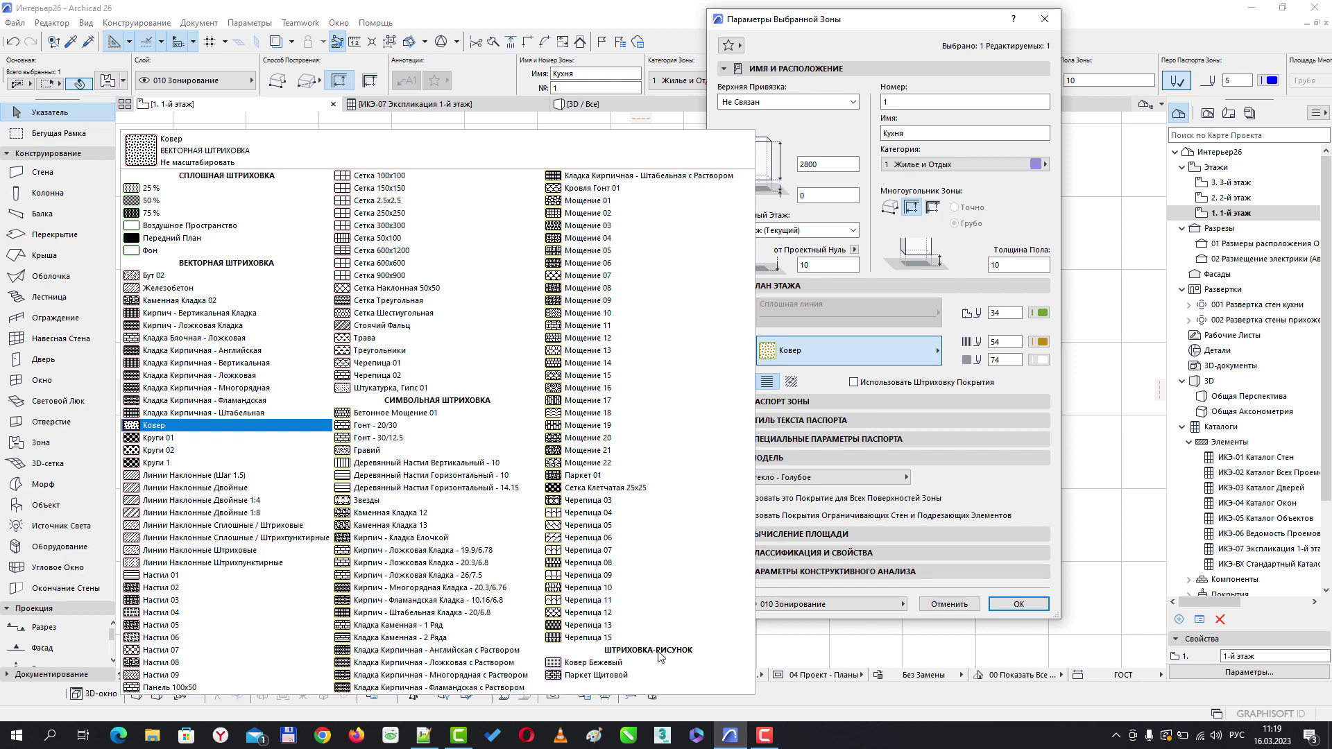
{"action": "left_click", "coordinate": [568, 675]}
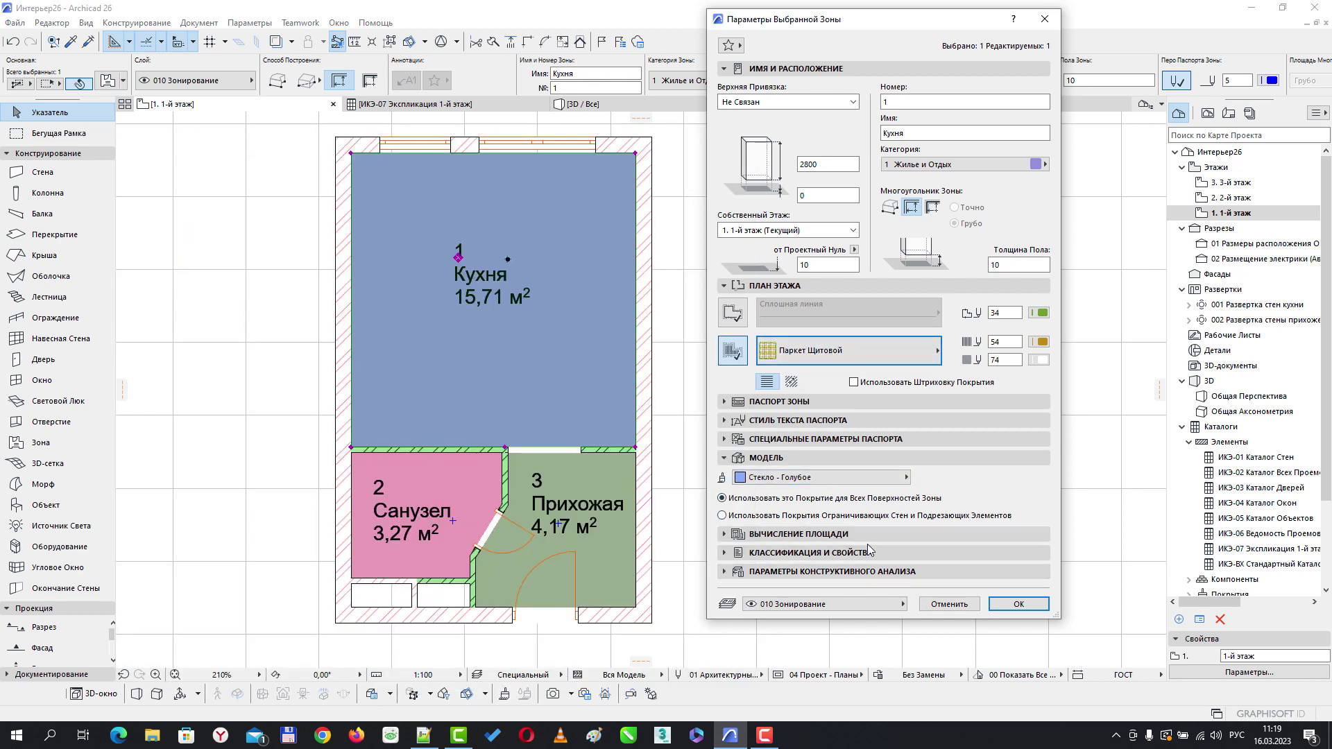
{"action": "left_click", "coordinate": [1018, 604]}
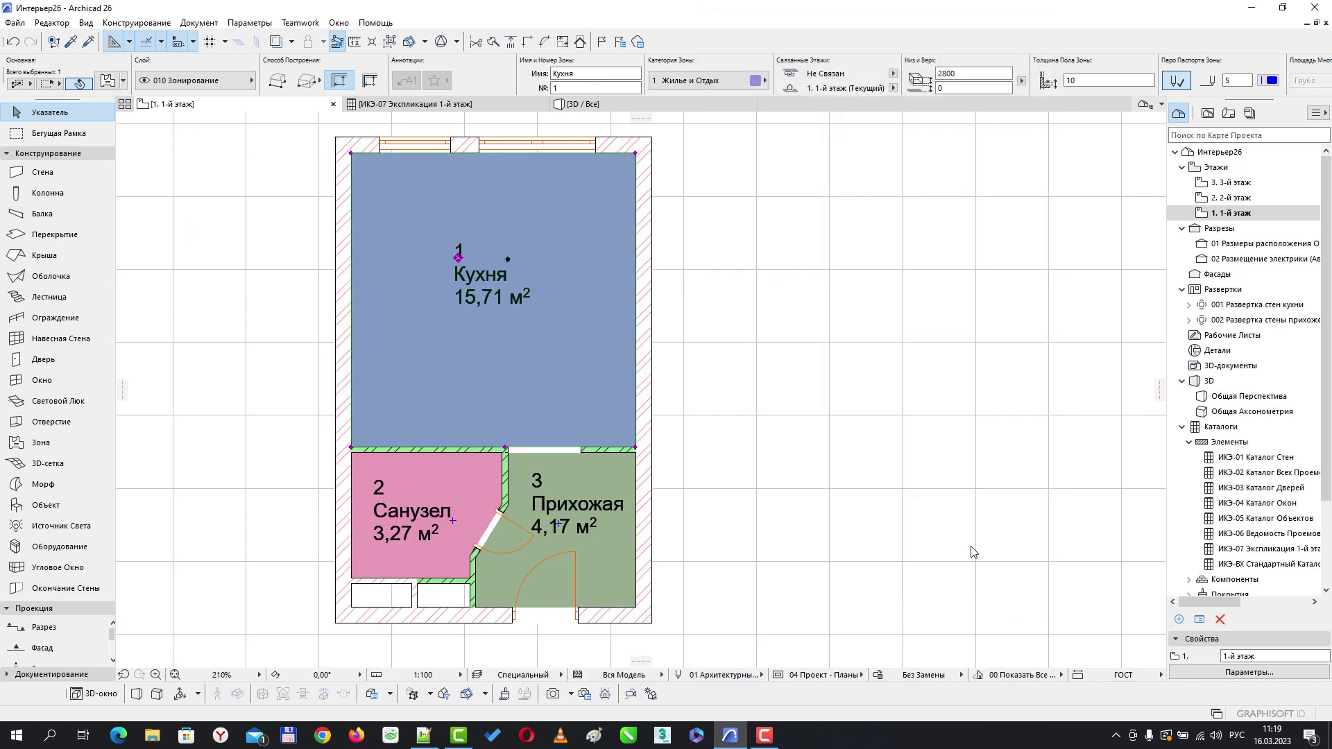
Examine the parquet pattern in the kitchen zone up close and at room scale, and clear the zone selection
{"action": "scroll", "coordinate": [414, 331], "scroll_direction": "up", "scroll_amount": 3}
{"action": "scroll", "coordinate": [414, 331], "scroll_direction": "up", "scroll_amount": 3}
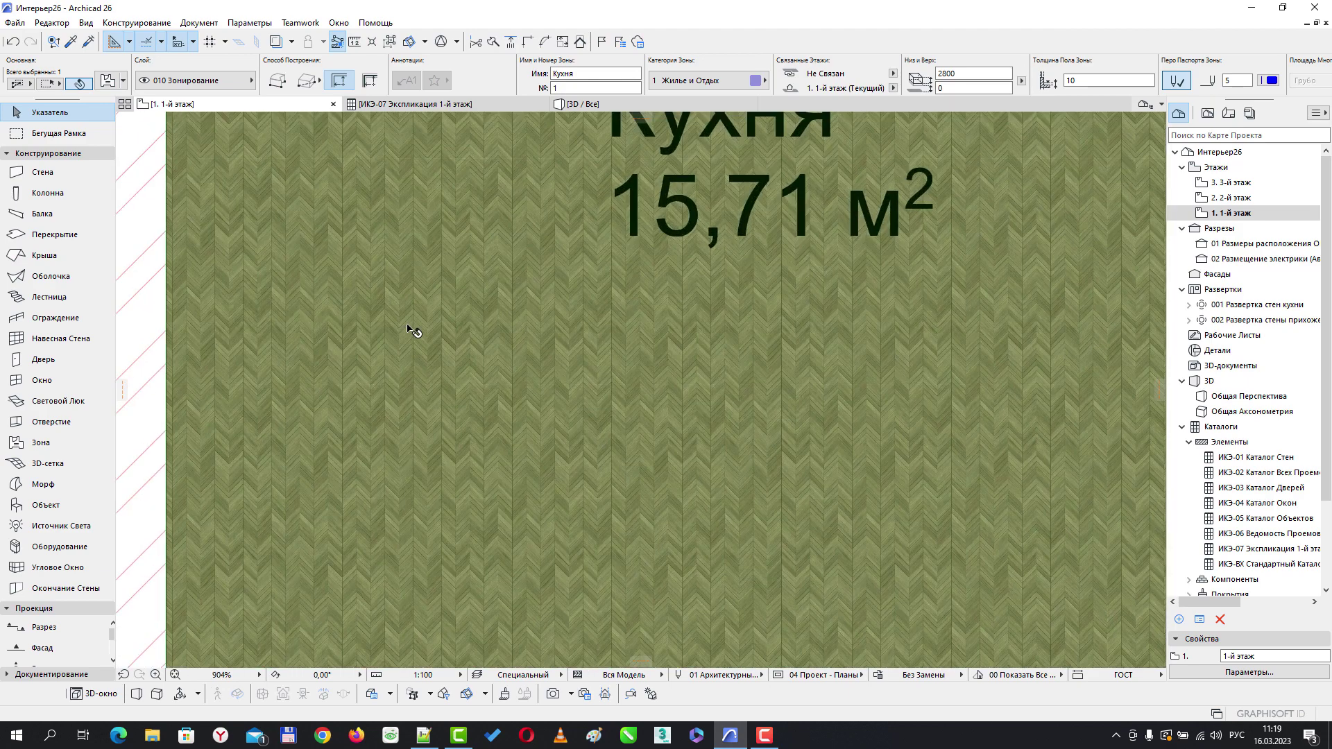
{"action": "scroll", "coordinate": [414, 330], "scroll_direction": "down", "scroll_amount": 6}
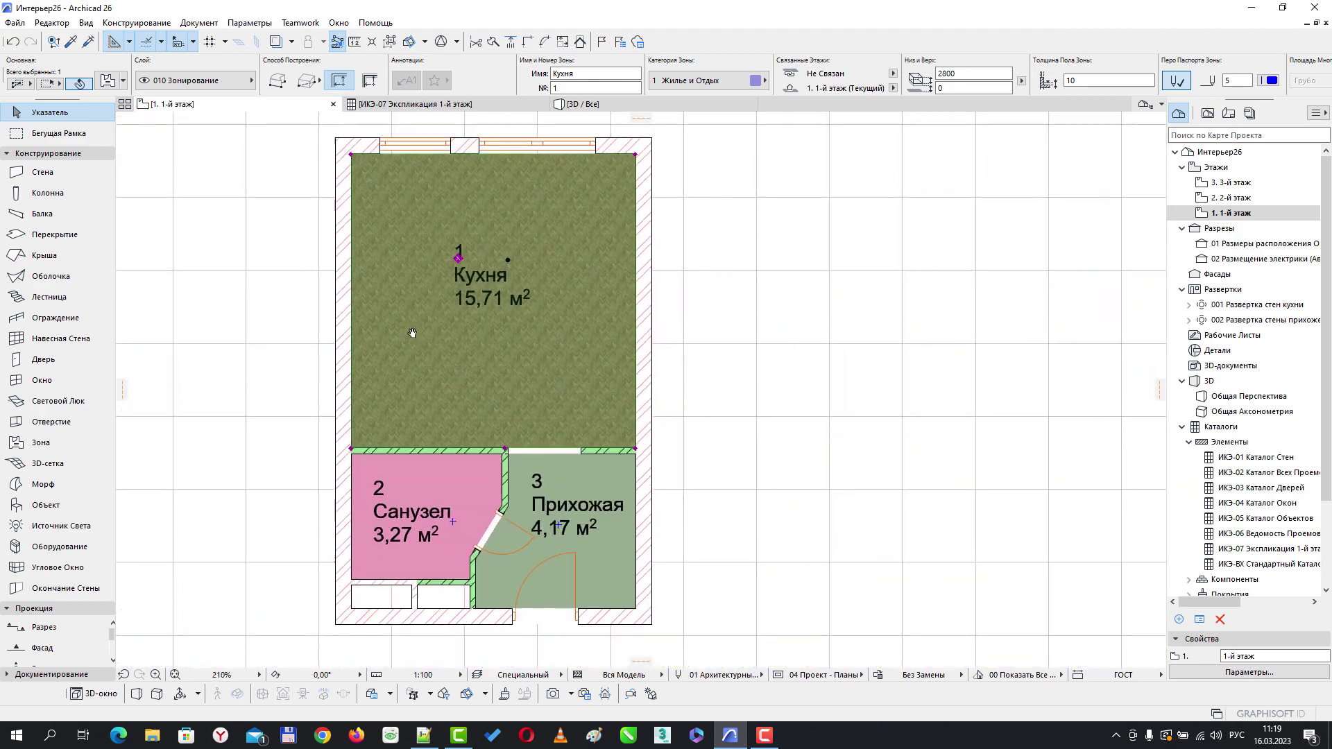
{"action": "middle_click_drag", "start_coordinate": [447, 351], "coordinate": [471, 367]}
{"action": "scroll", "coordinate": [614, 373], "scroll_direction": "up", "scroll_amount": 2}
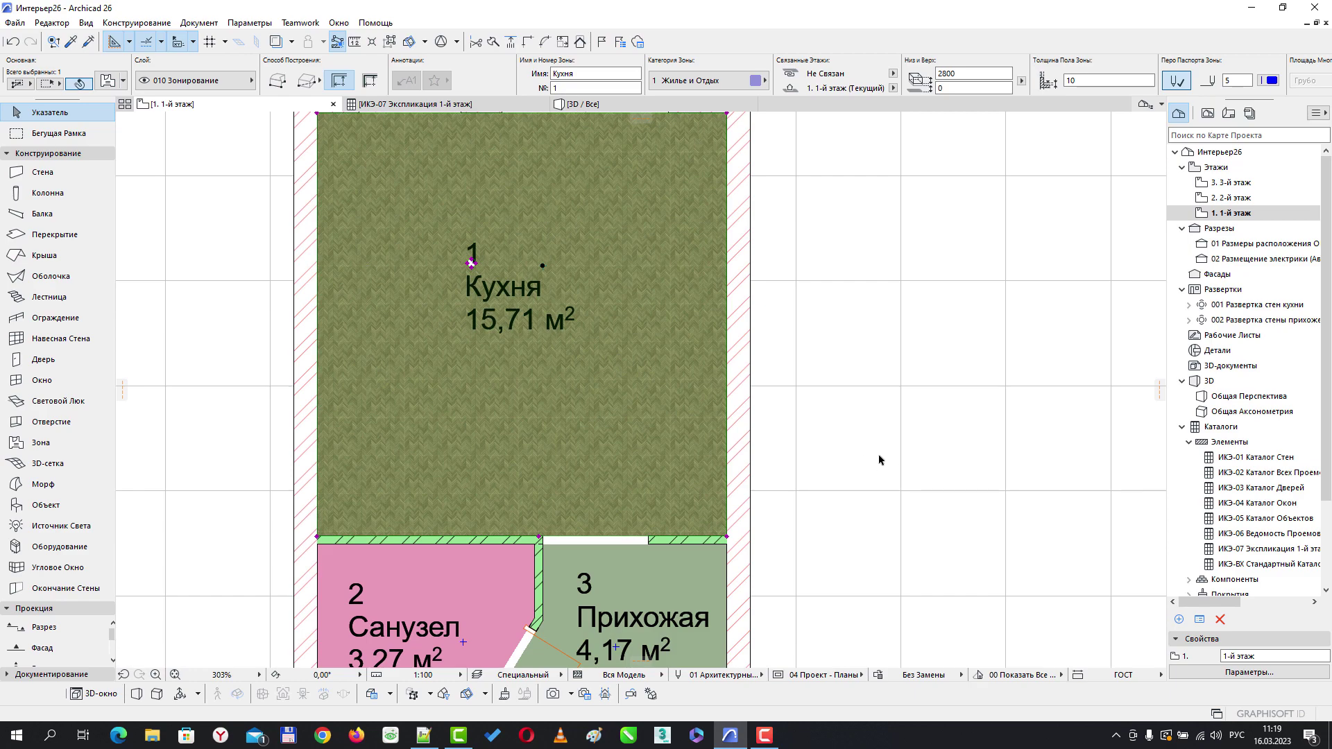
{"action": "scroll", "coordinate": [447, 448], "scroll_direction": "up", "scroll_amount": 4}
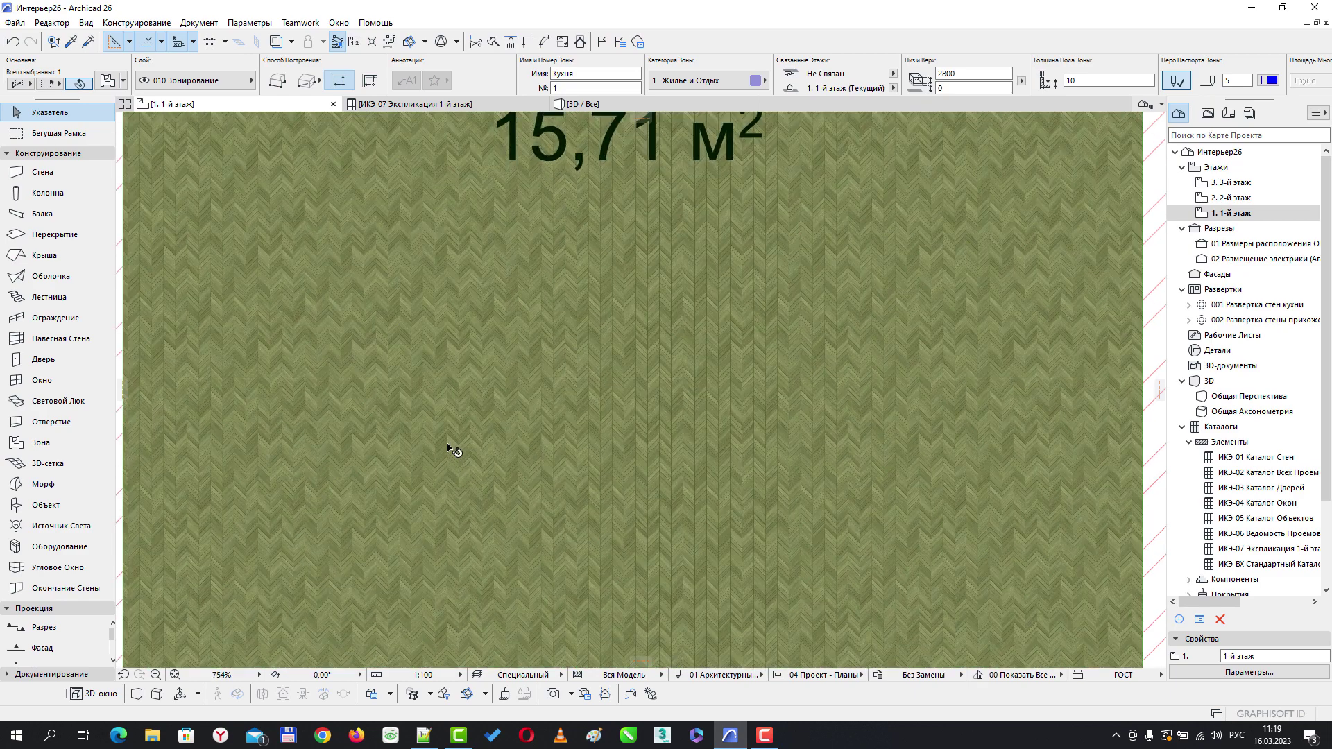
{"action": "scroll", "coordinate": [451, 448], "scroll_direction": "down", "scroll_amount": 2}
{"action": "scroll", "coordinate": [490, 465], "scroll_direction": "down", "scroll_amount": 3}
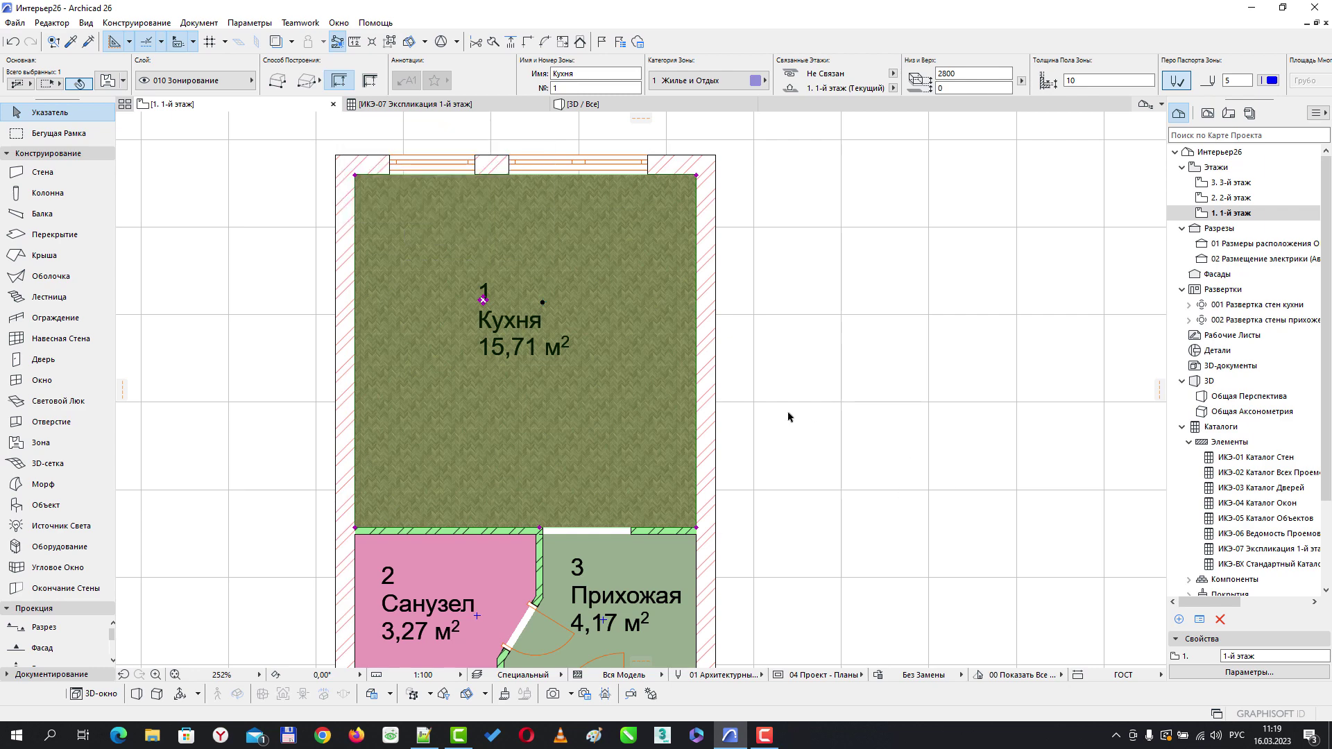
{"action": "scroll", "coordinate": [789, 416], "scroll_direction": "up", "scroll_amount": 1}
{"action": "middle_click_drag", "start_coordinate": [788, 416], "coordinate": [893, 491]}
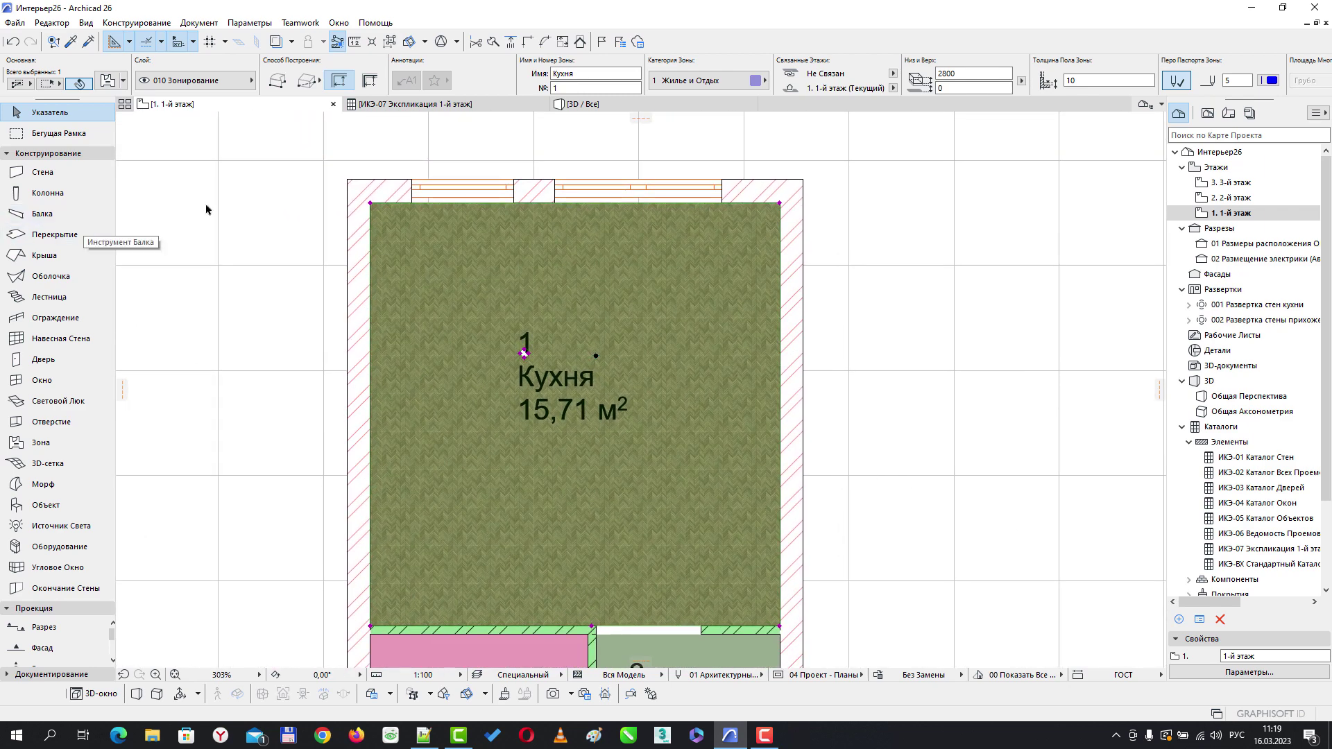
{"action": "left_click", "coordinate": [250, 204]}
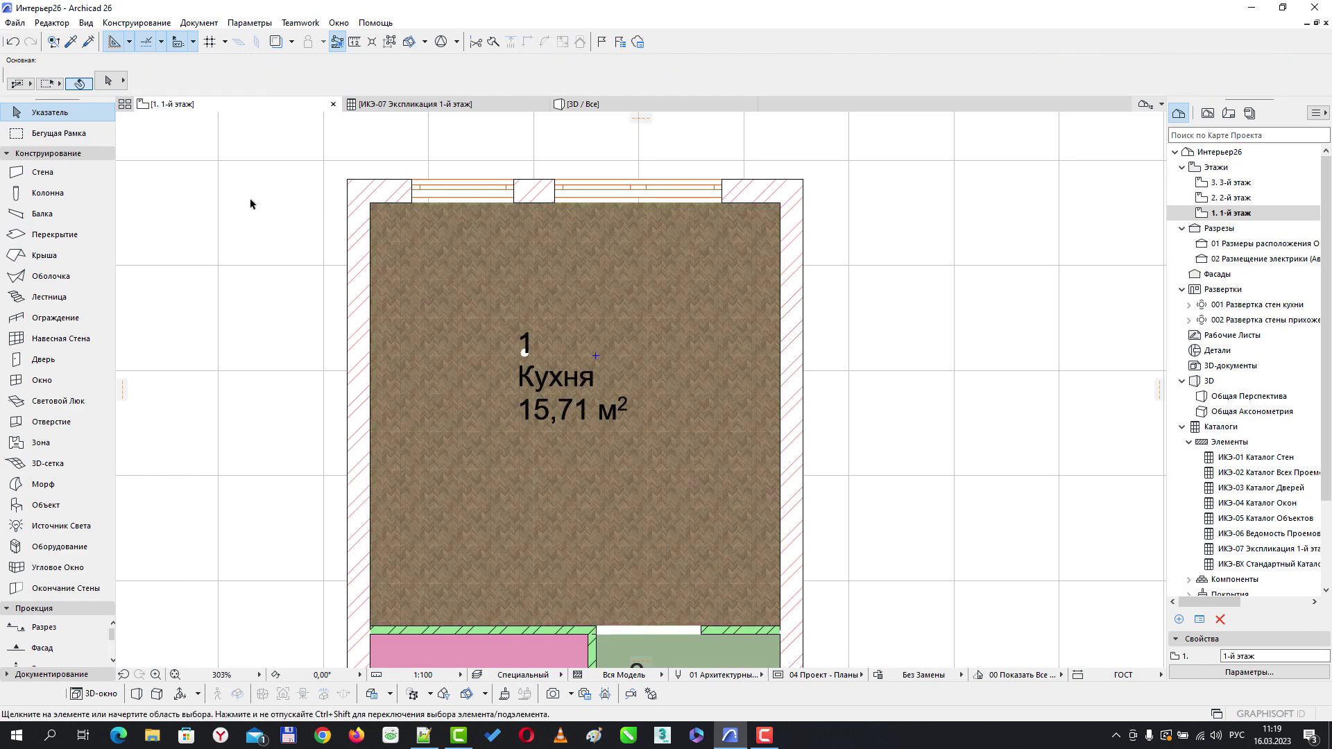
Duplicate the picture fill Паркет Щитовой in the project's fill attributes (Штриховки) as a new fill named Ламинат
{"action": "left_click", "coordinate": [262, 24]}
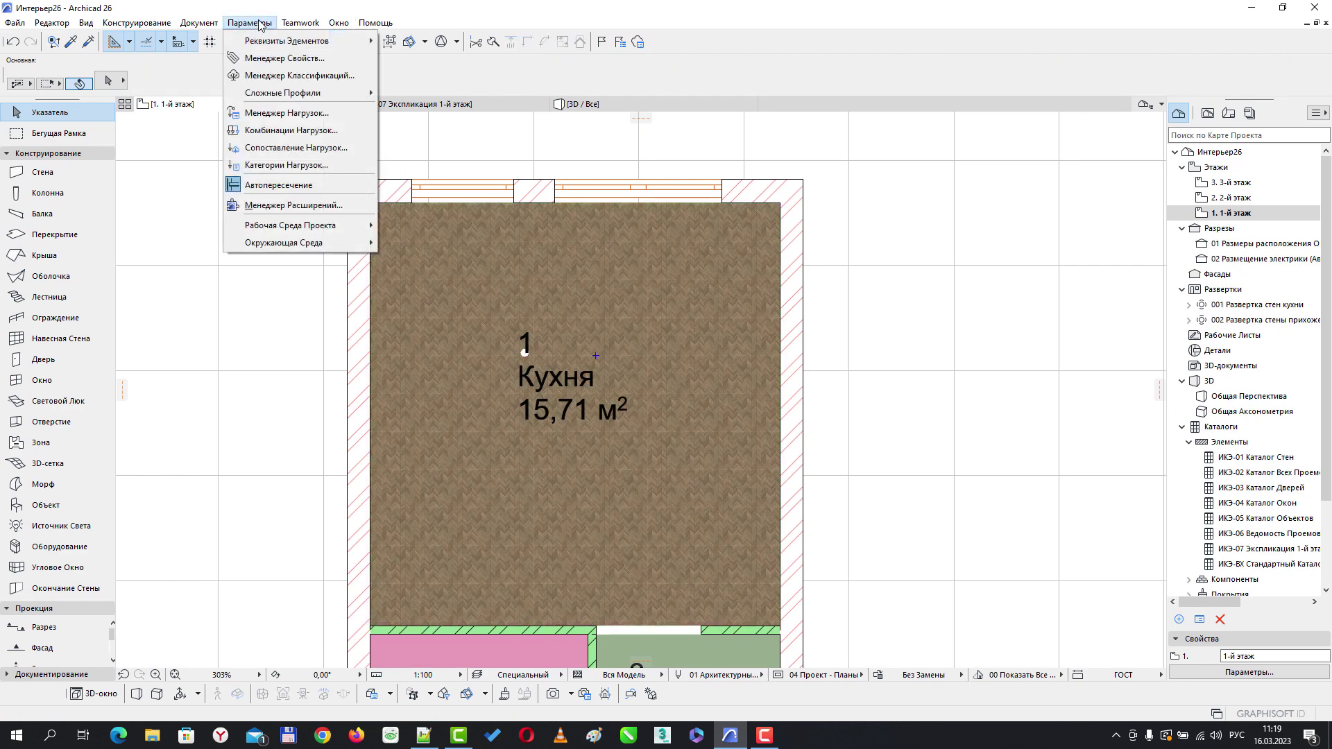
{"action": "mouse_move", "coordinate": [278, 43]}
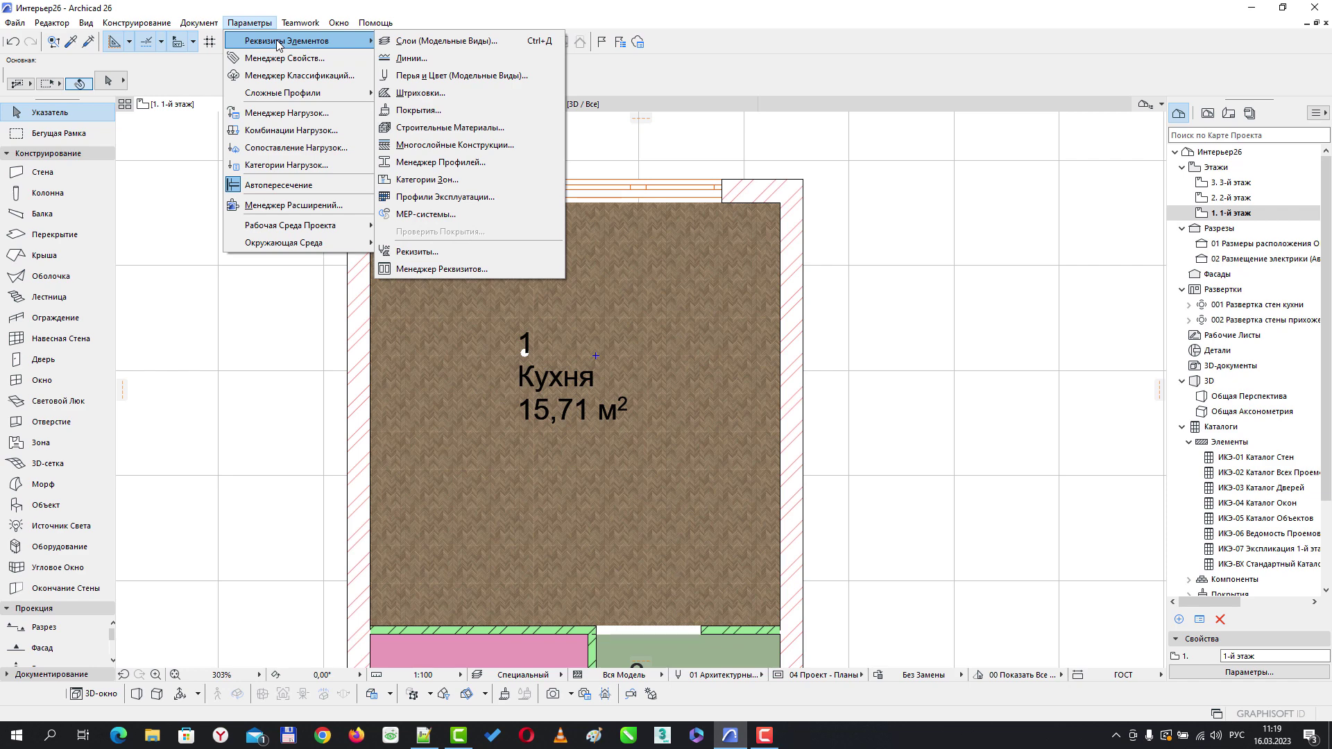
{"action": "left_click", "coordinate": [409, 96]}
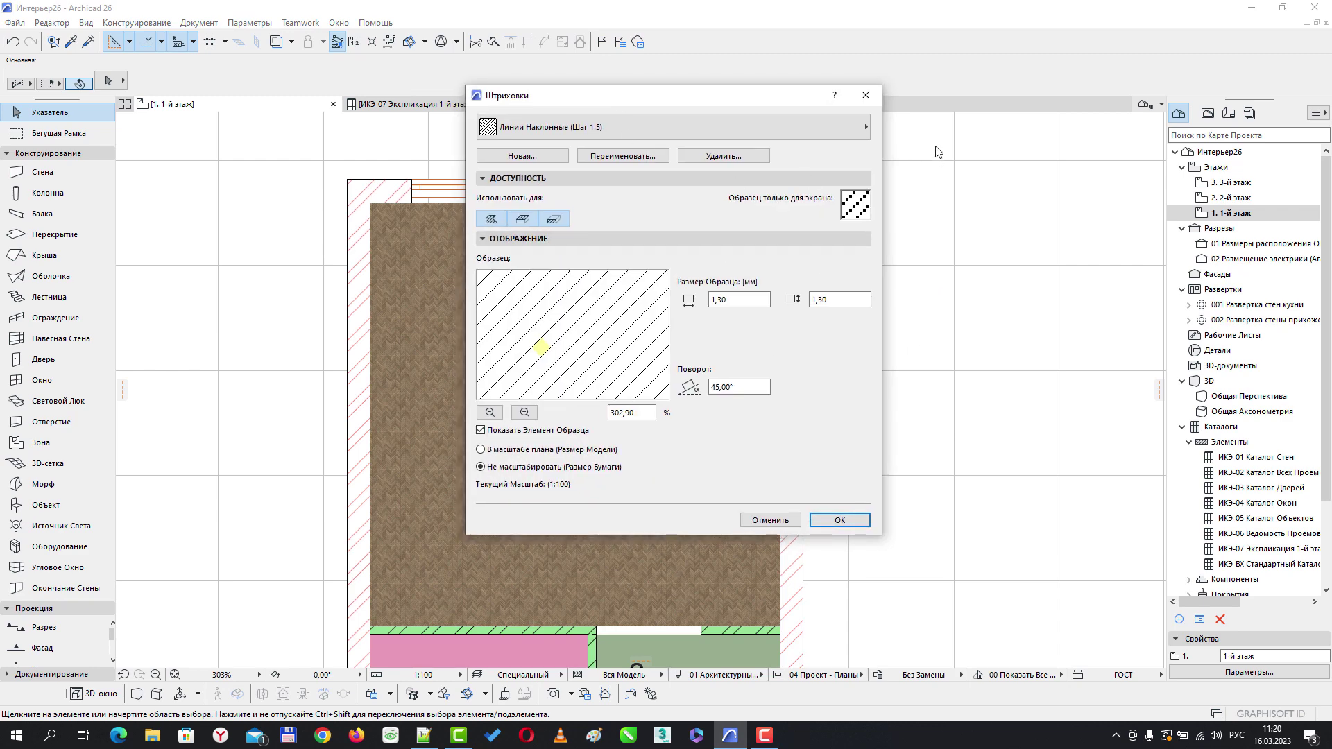
{"action": "left_click", "coordinate": [855, 132]}
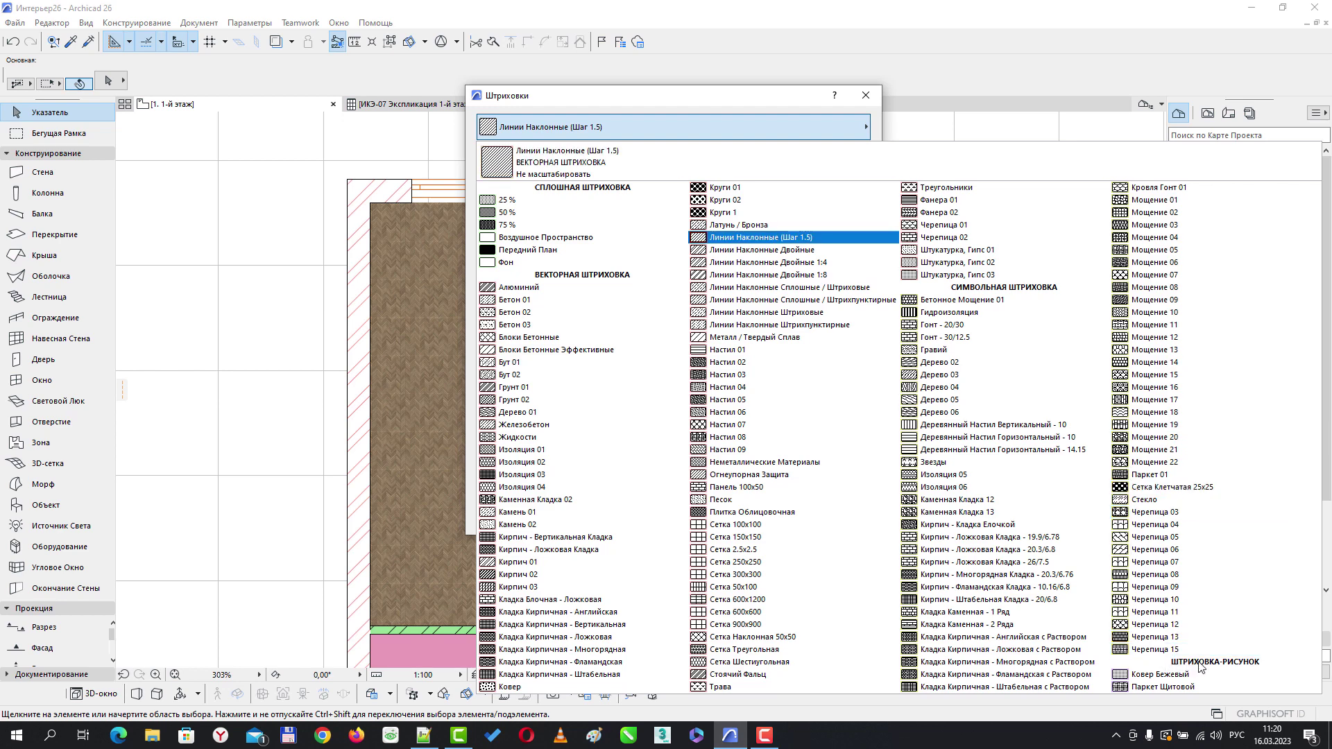
{"action": "left_click", "coordinate": [1144, 685]}
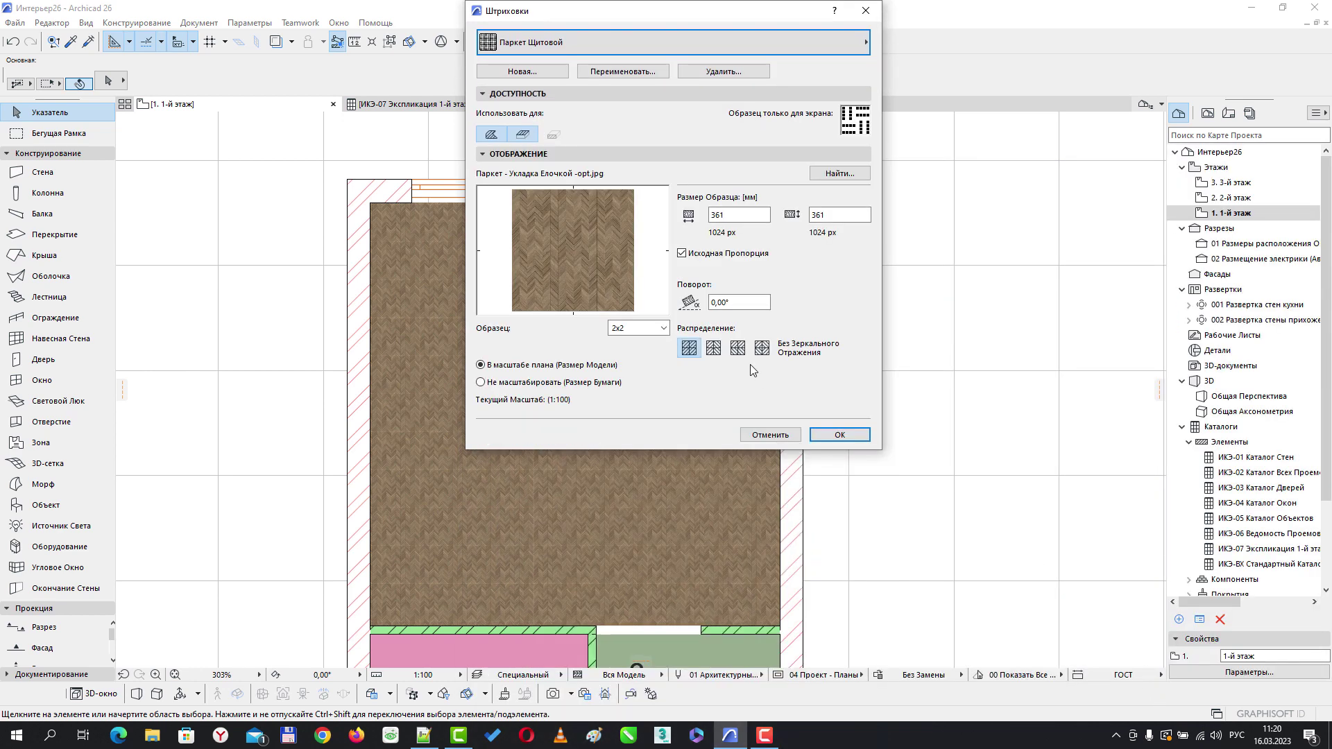
{"action": "left_click_drag", "start_coordinate": [631, 10], "coordinate": [618, 67]}
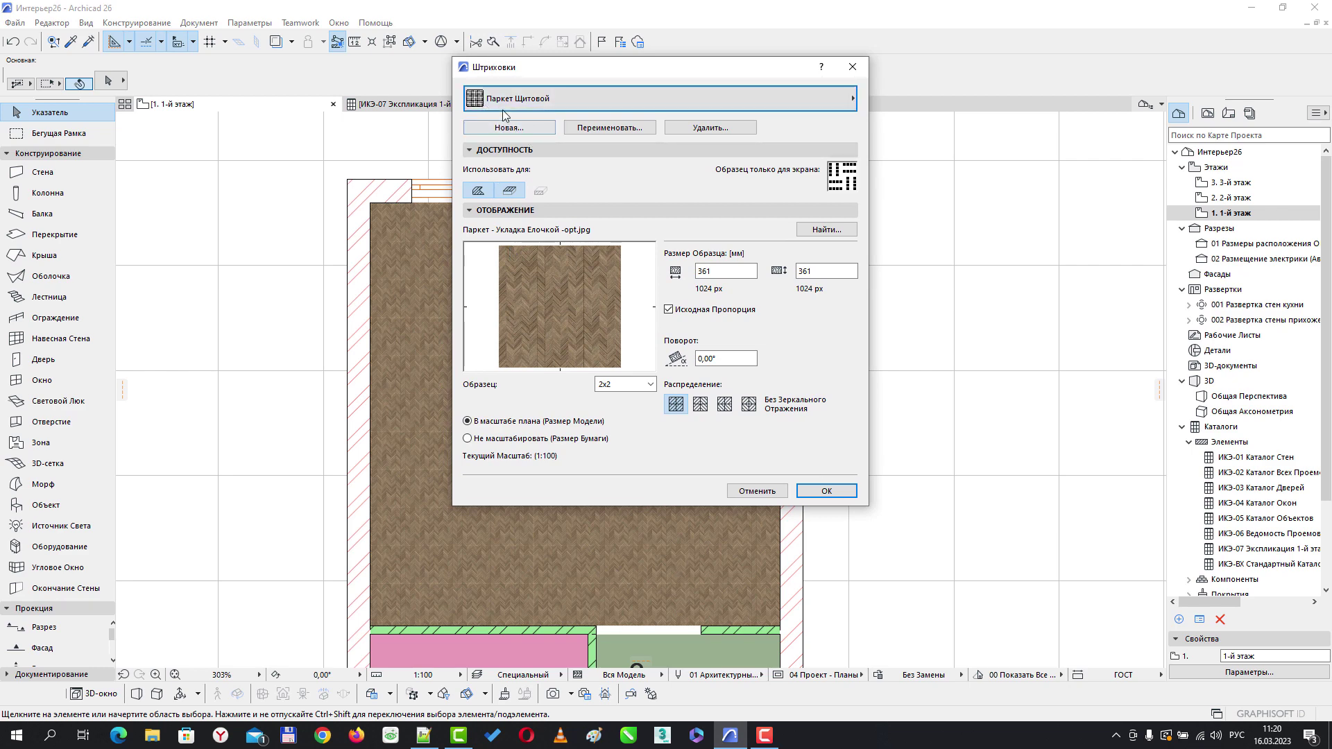
{"action": "left_click", "coordinate": [503, 128]}
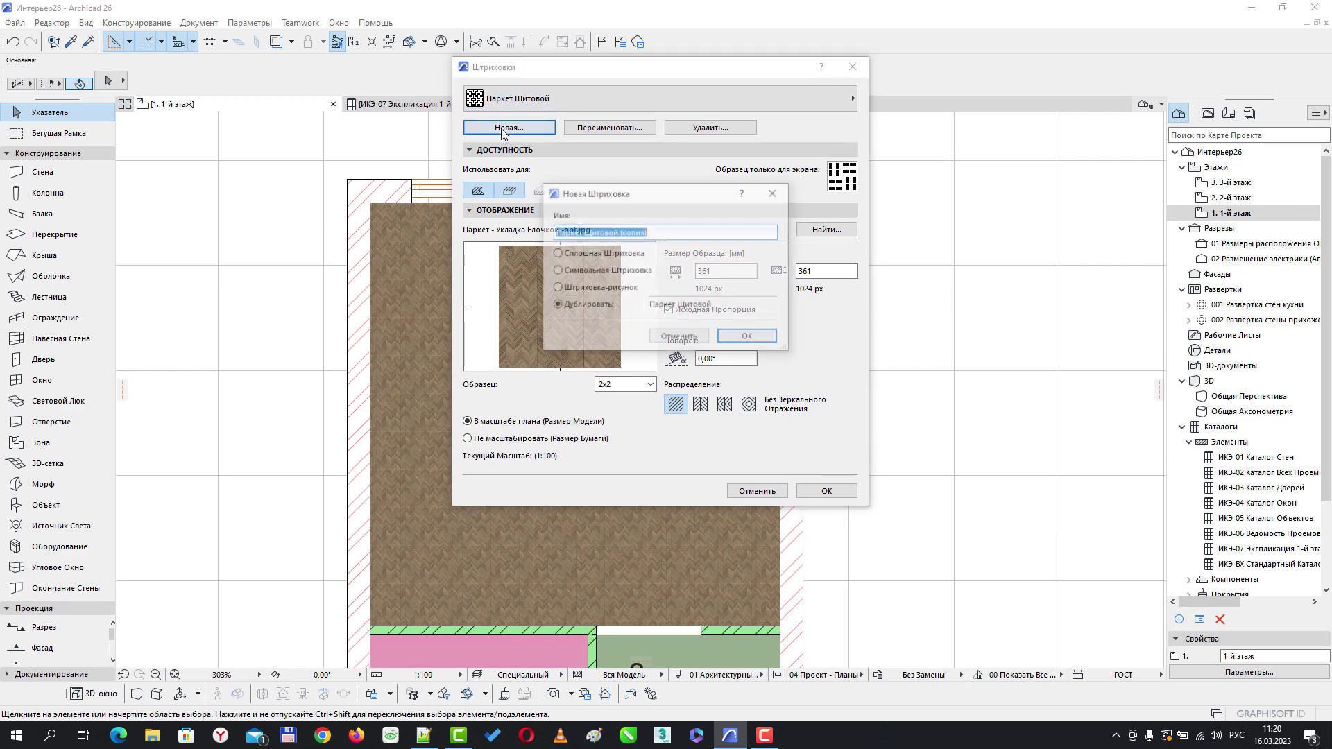
{"action": "left_click", "coordinate": [672, 232]}
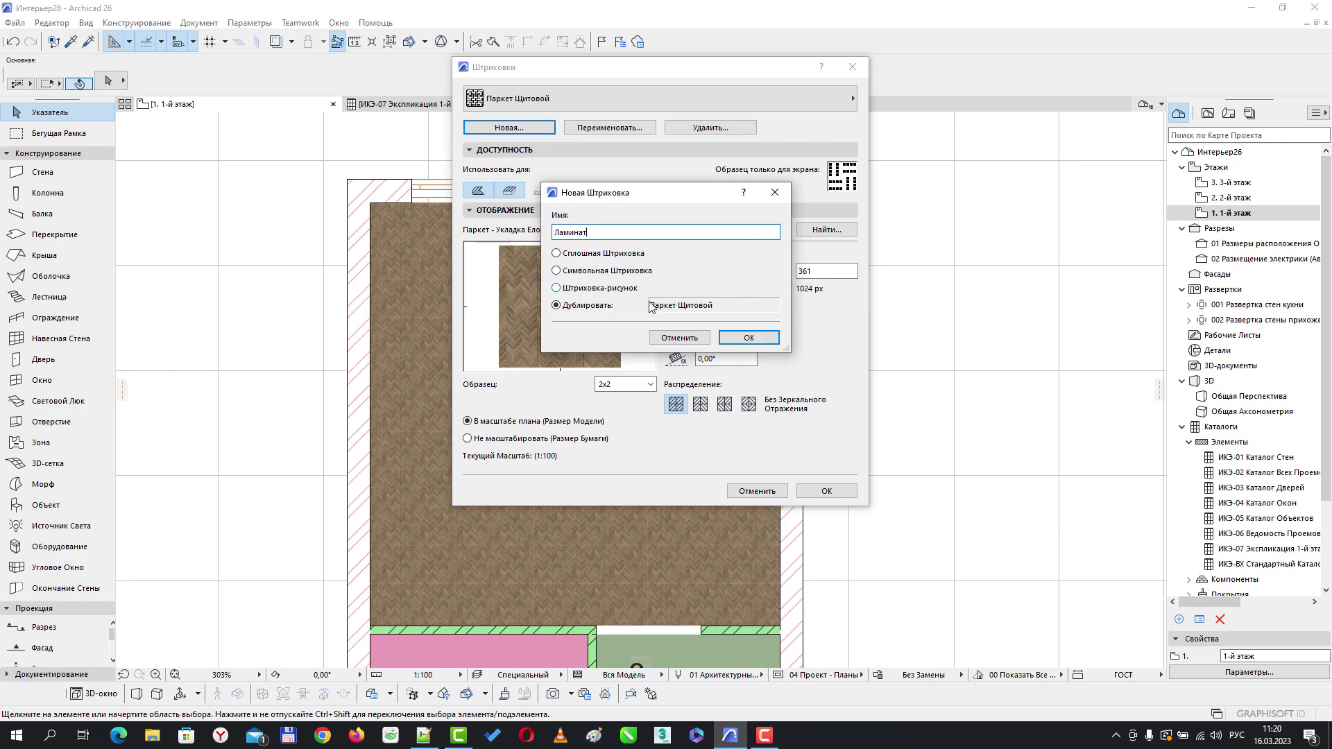
{"action": "left_click", "coordinate": [744, 340]}
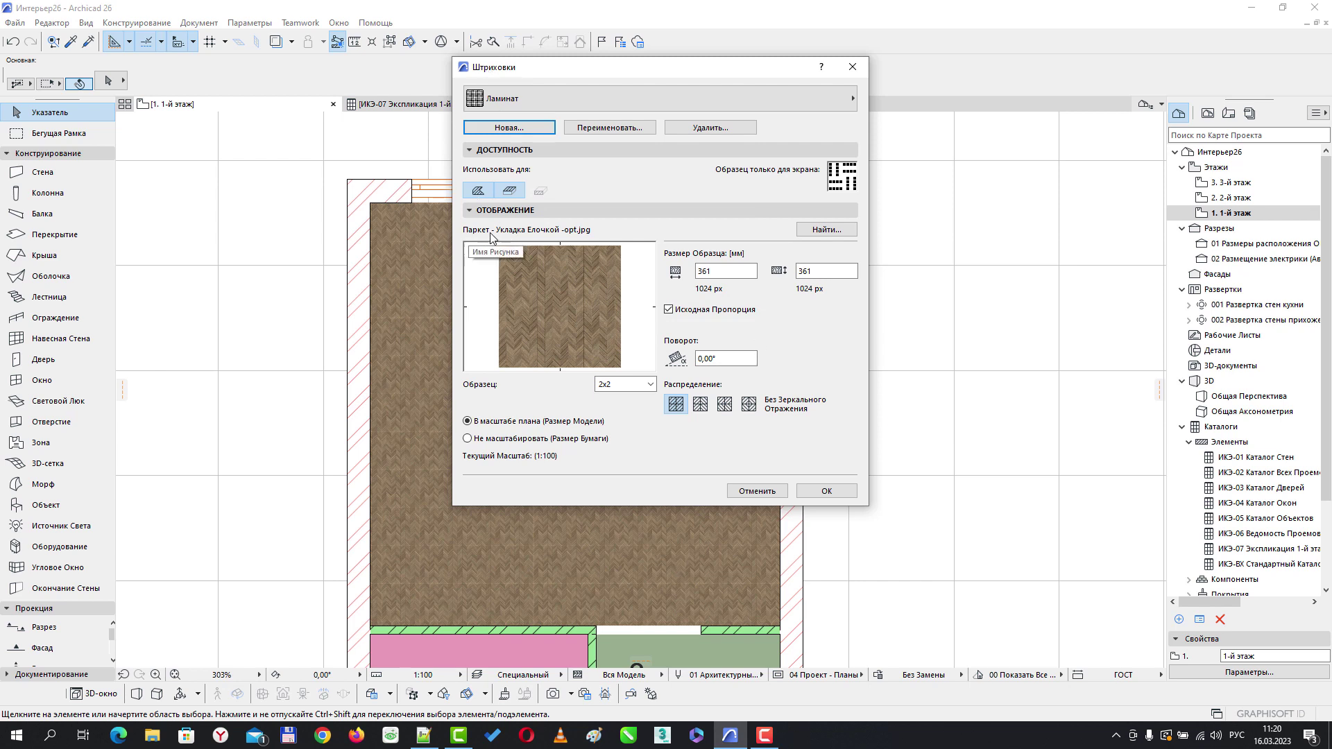
Preview the images in the embedded library and assign floor_7.jpg as the picture of the Ламинат fill
{"action": "left_click", "coordinate": [830, 231]}
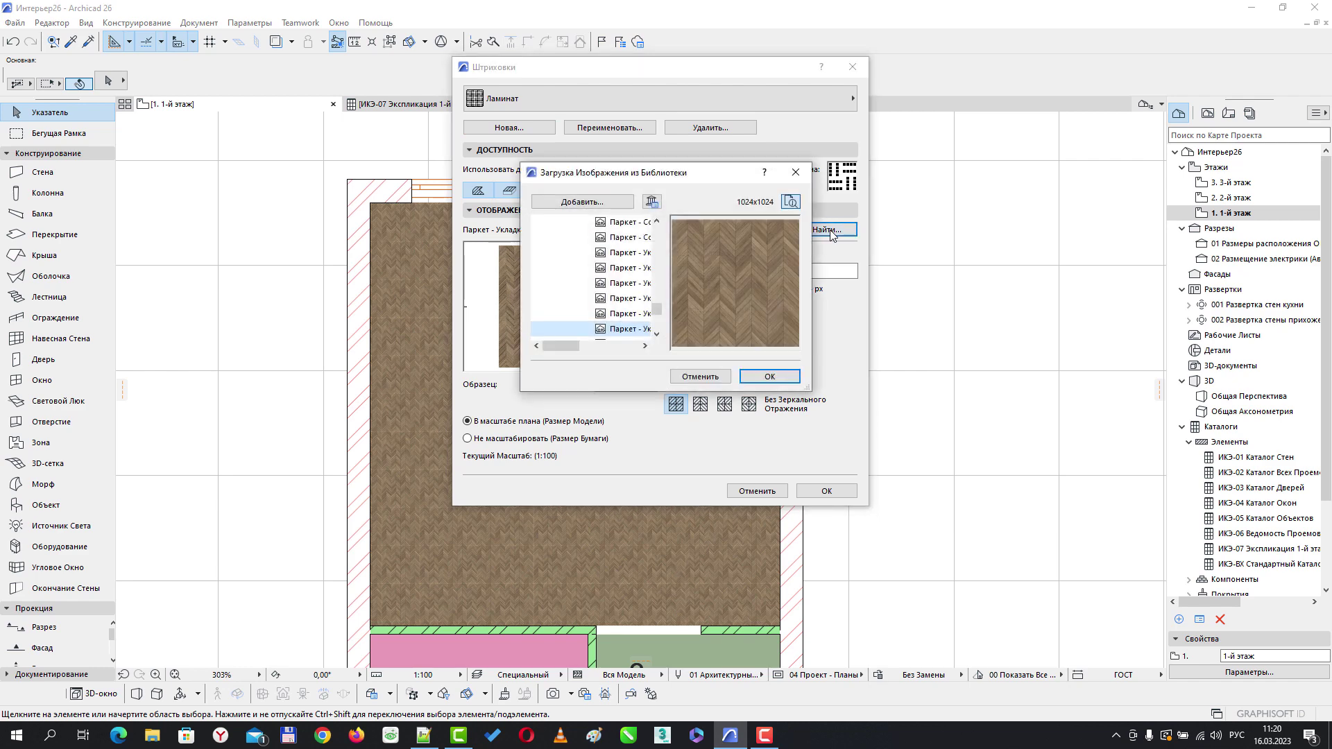
{"action": "left_click_drag", "start_coordinate": [656, 314], "coordinate": [656, 232]}
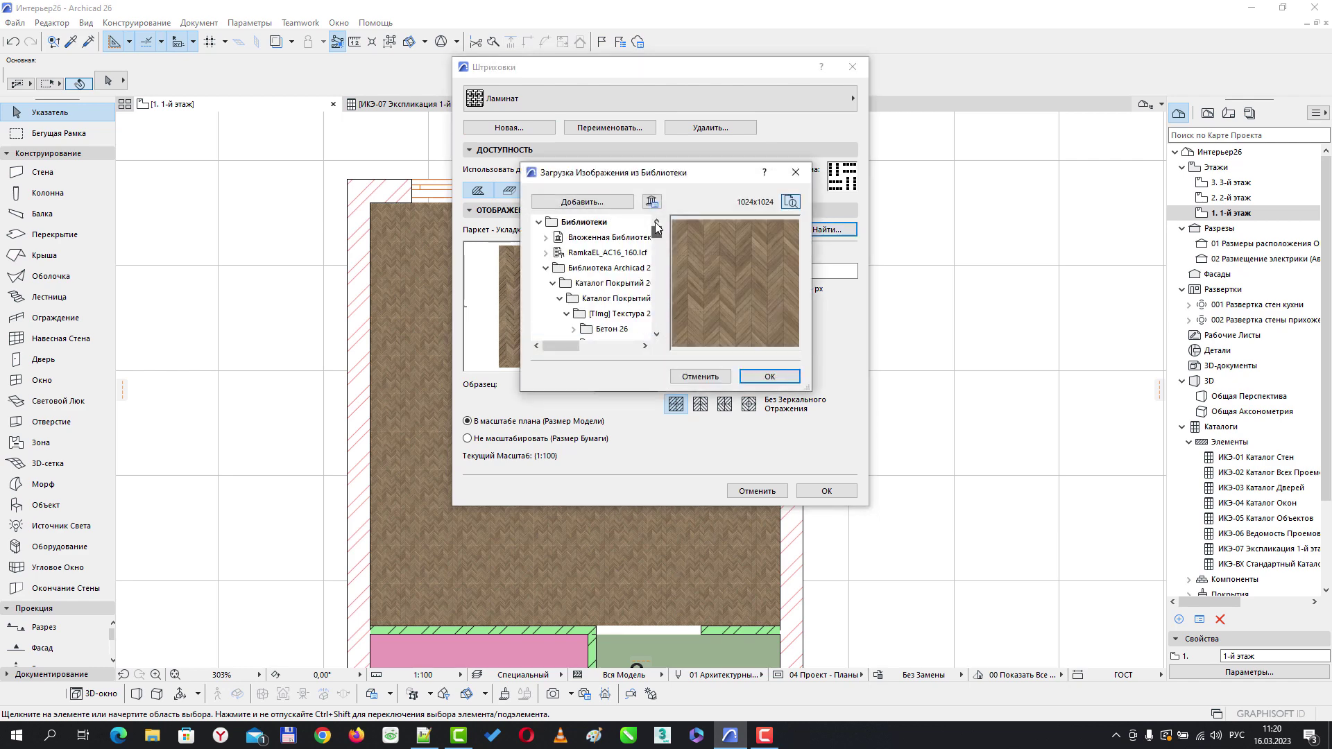
{"action": "left_click", "coordinate": [547, 238]}
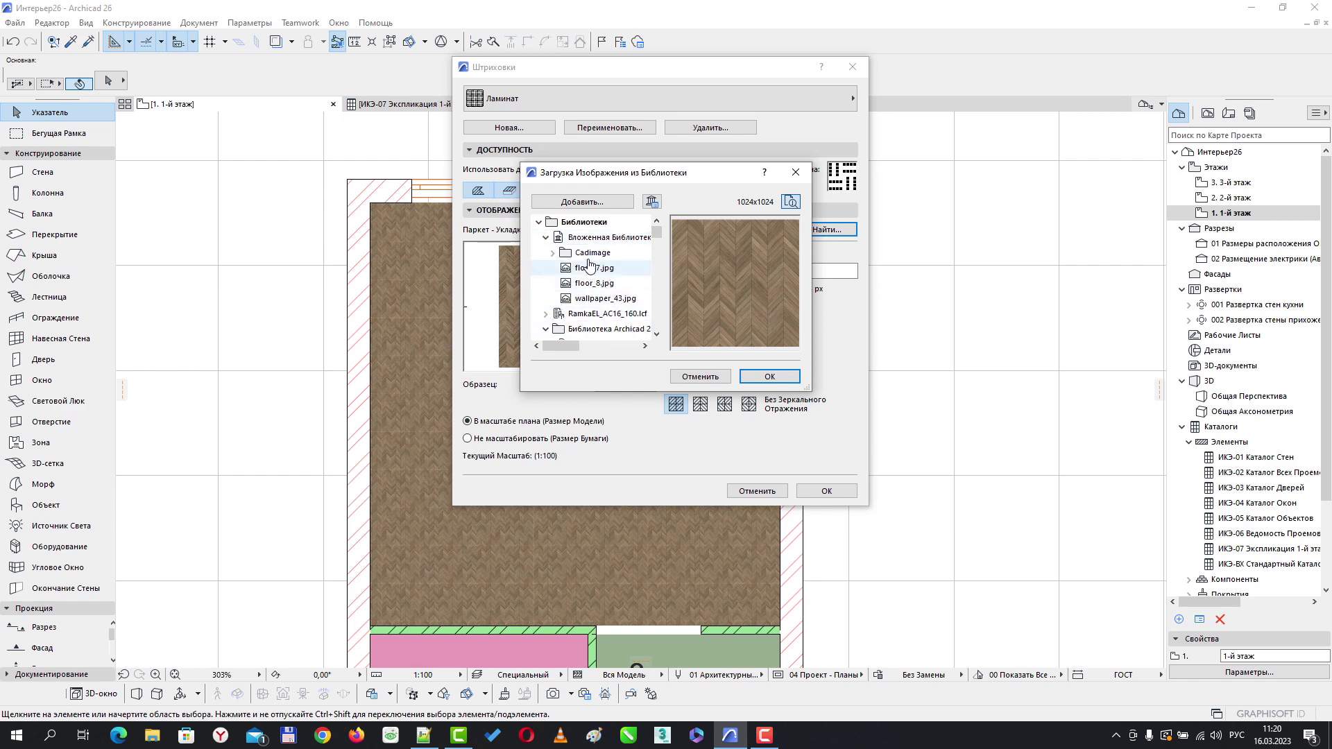
{"action": "left_click", "coordinate": [594, 268]}
{"action": "left_click", "coordinate": [593, 283]}
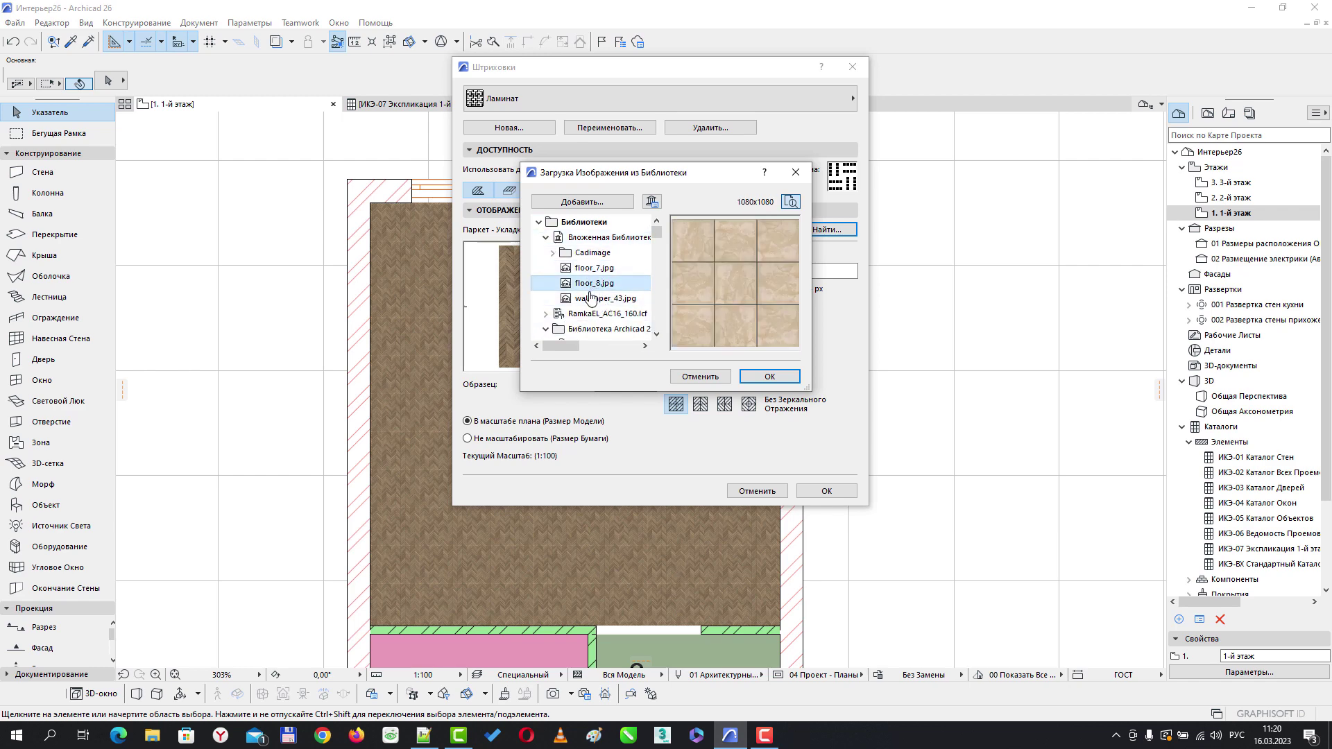
{"action": "left_click", "coordinate": [590, 300]}
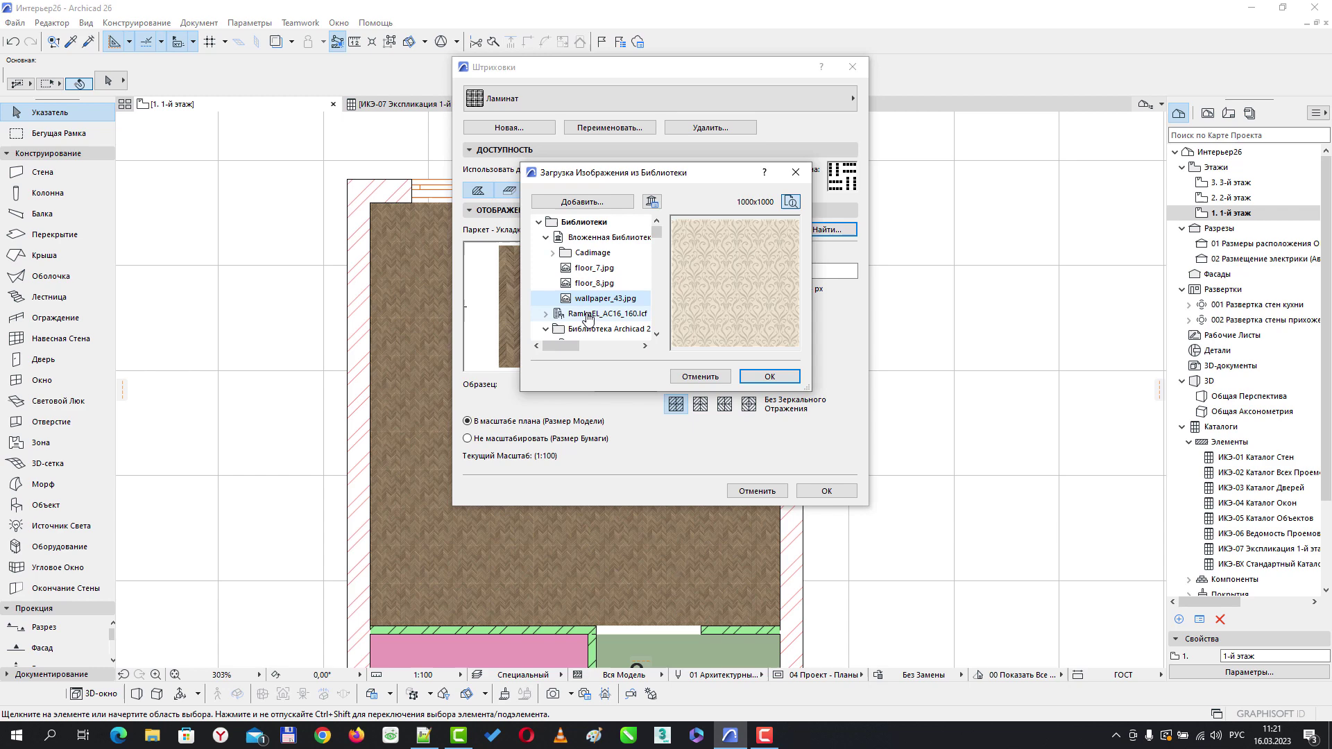
{"action": "left_click", "coordinate": [591, 268]}
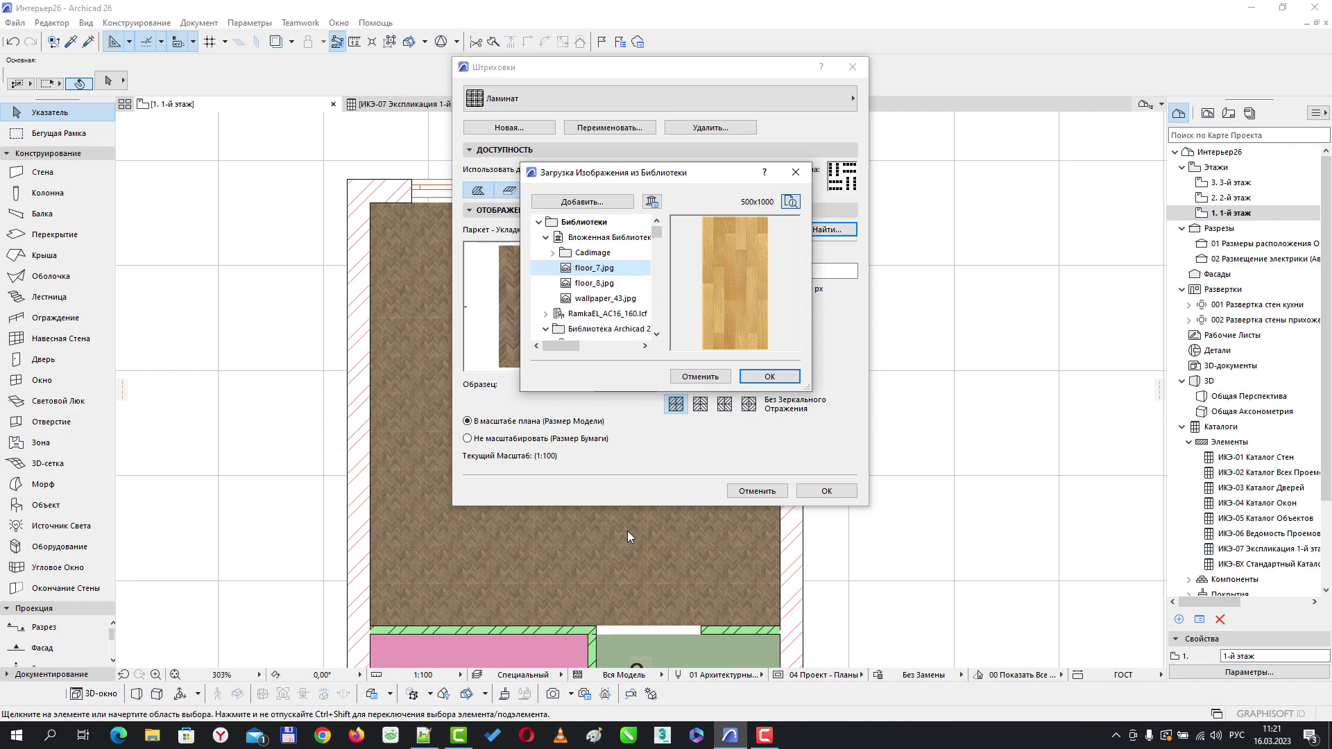
{"action": "left_click", "coordinate": [769, 377]}
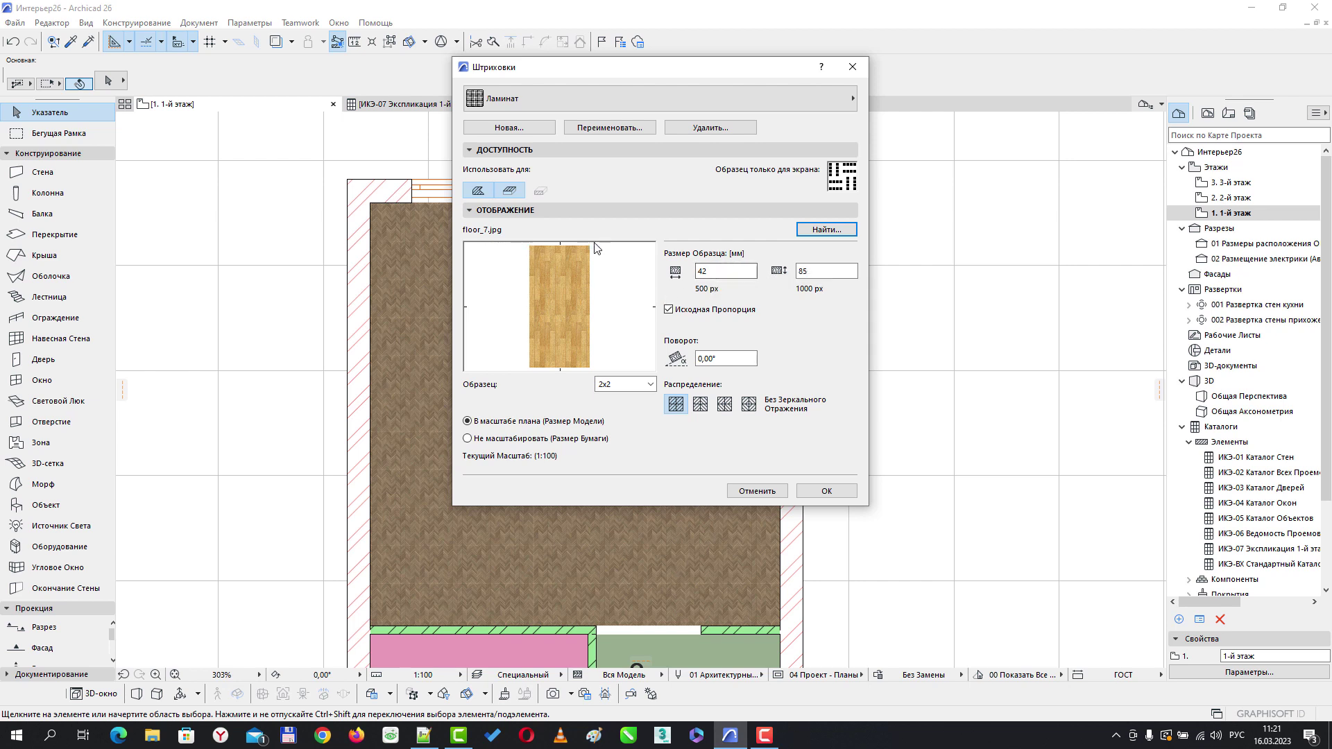
Set the Ламинат fill's pattern size to 400 × 800 mm with a 1x1 sample preview, and accept the fill settings
{"action": "left_click", "coordinate": [727, 270]}
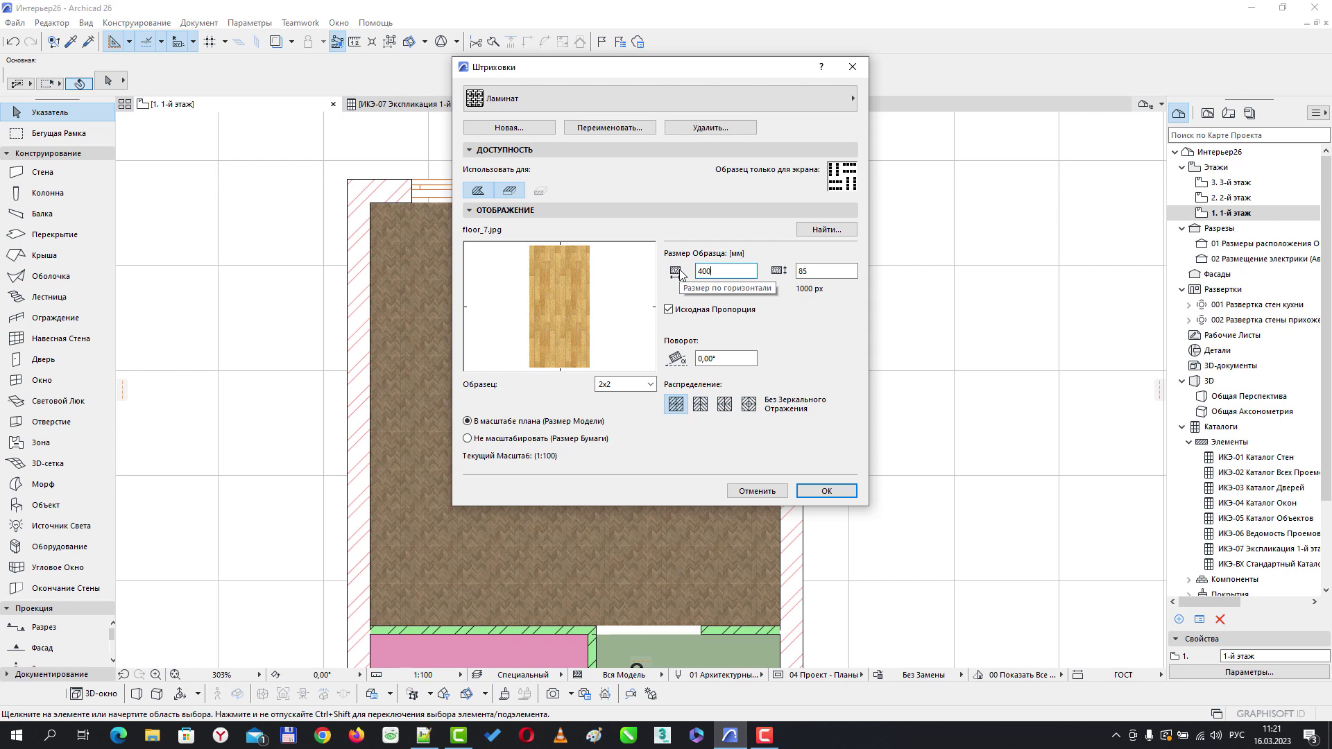
{"action": "left_click", "coordinate": [800, 272]}
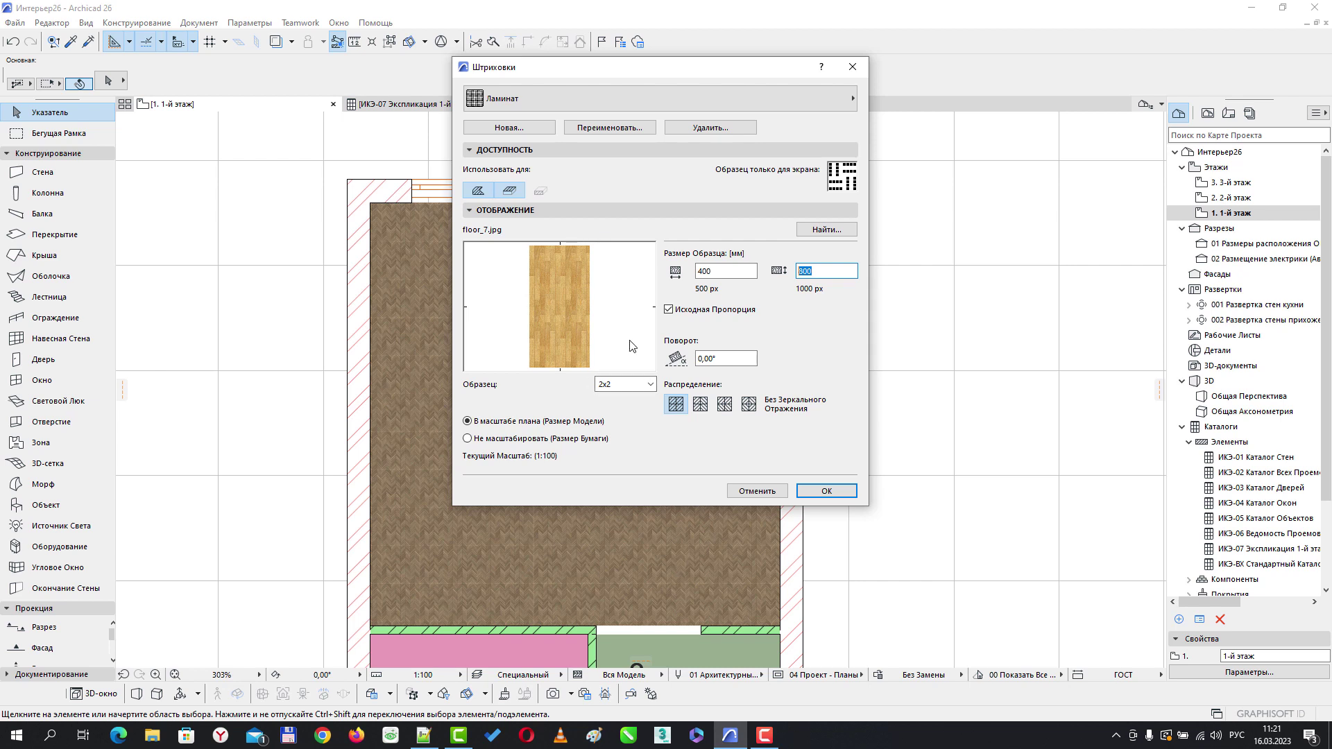
{"action": "left_click", "coordinate": [621, 384]}
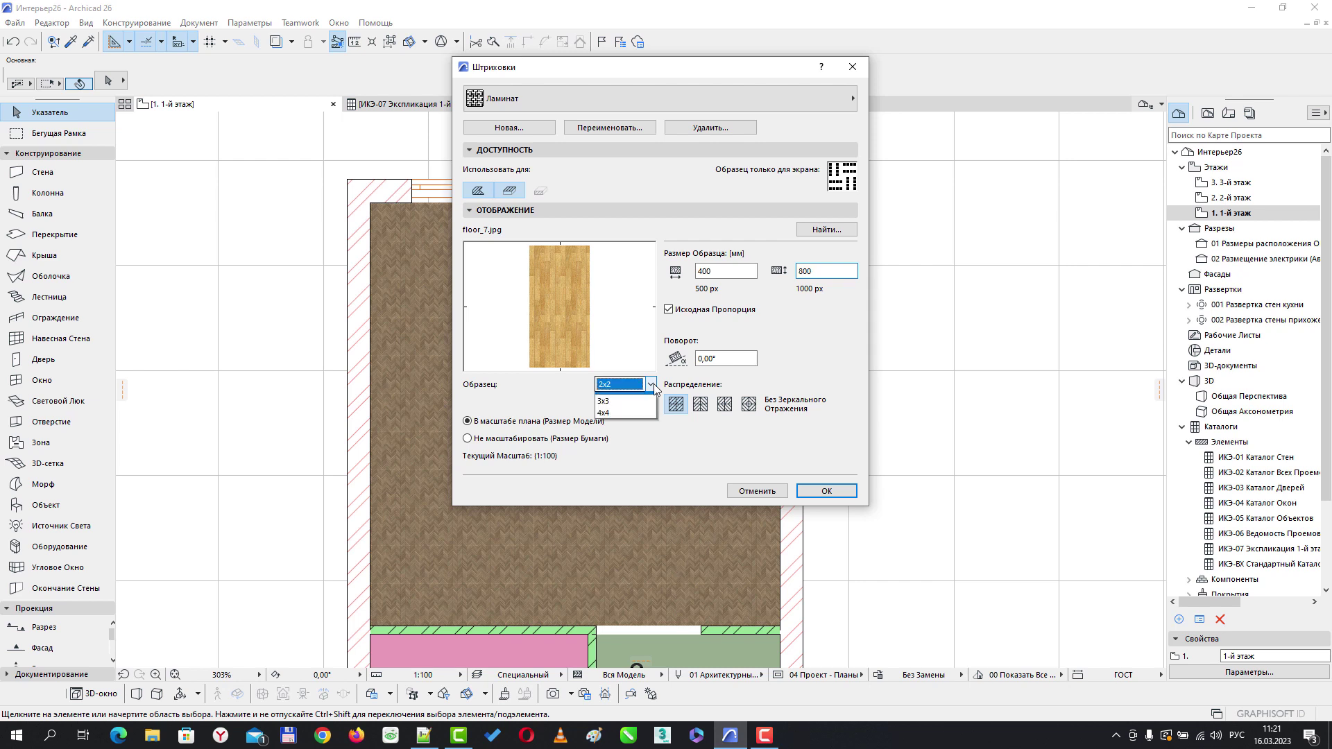
{"action": "left_click", "coordinate": [604, 400]}
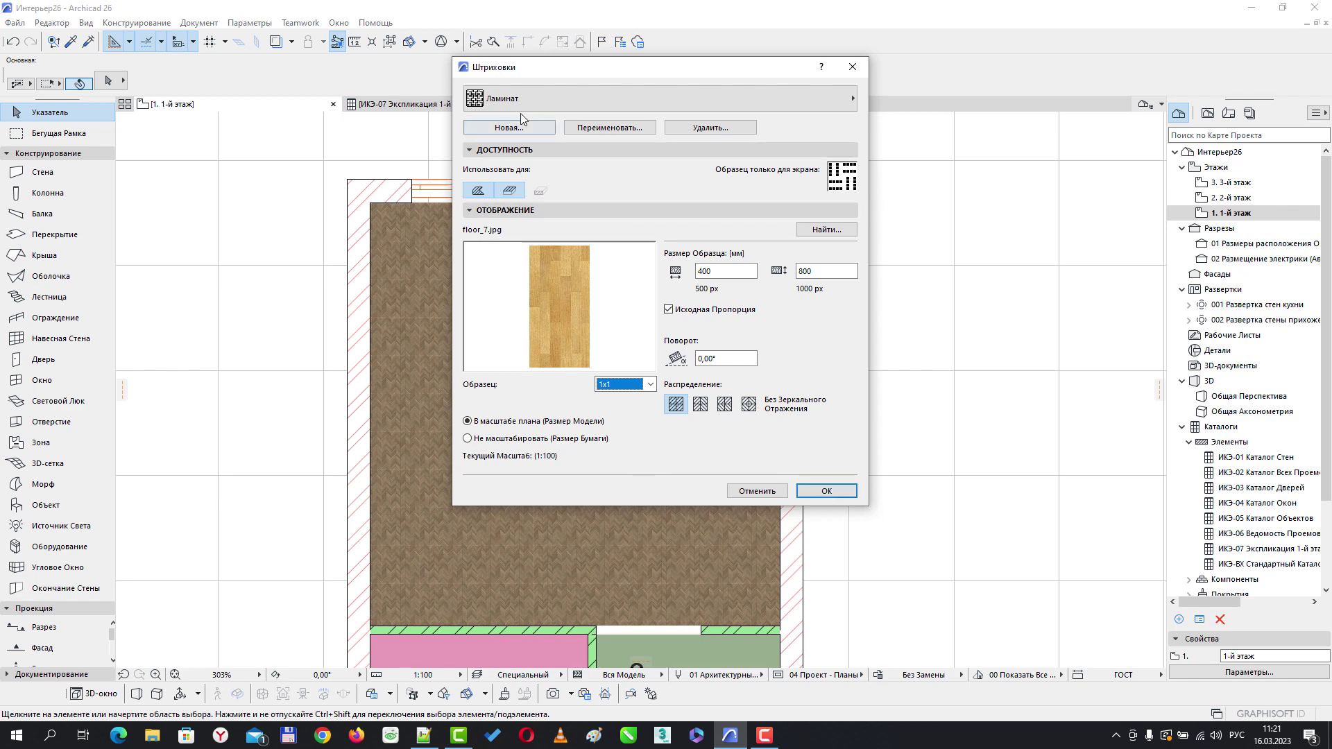
{"action": "left_click", "coordinate": [826, 490]}
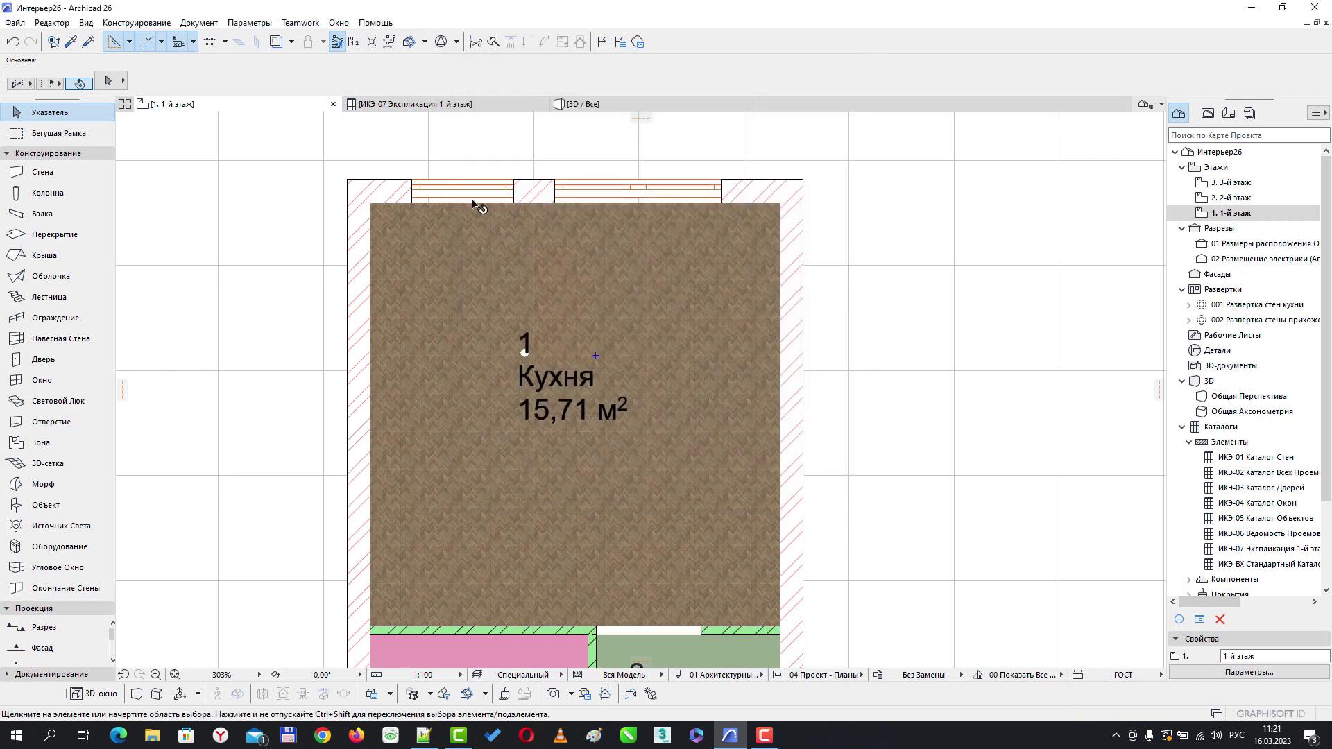
Assign the Ламинат fill to the kitchen zone on the floor plan and switch its pattern to an adjustable local origin
{"action": "left_click", "coordinate": [444, 271]}
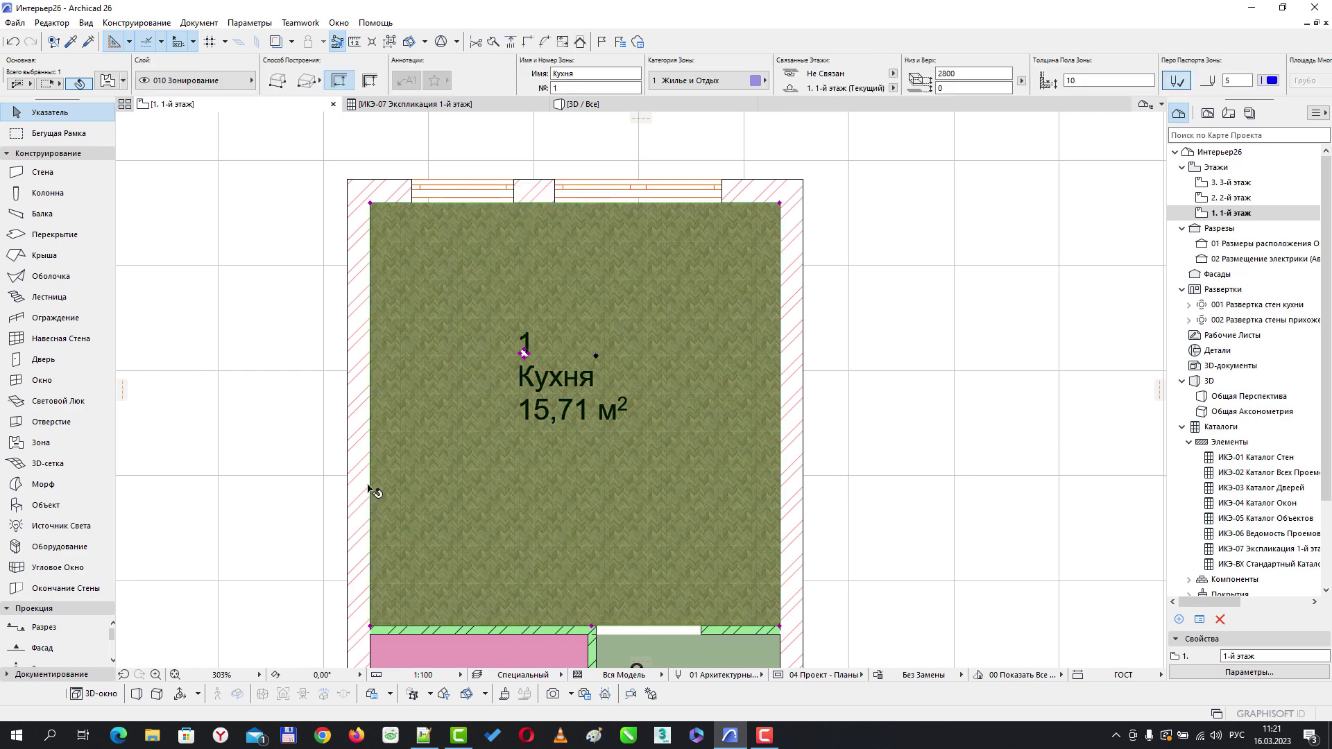
{"action": "left_click", "coordinate": [107, 82]}
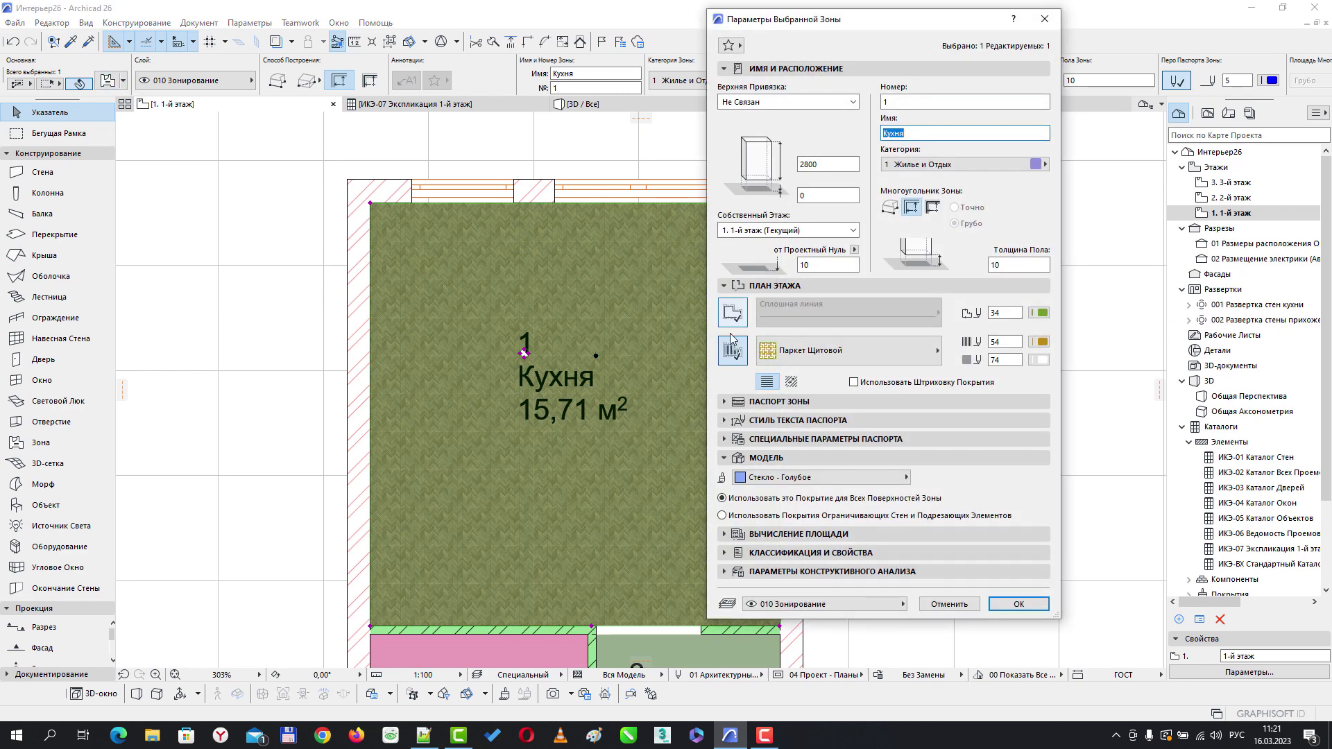
{"action": "left_click", "coordinate": [936, 357]}
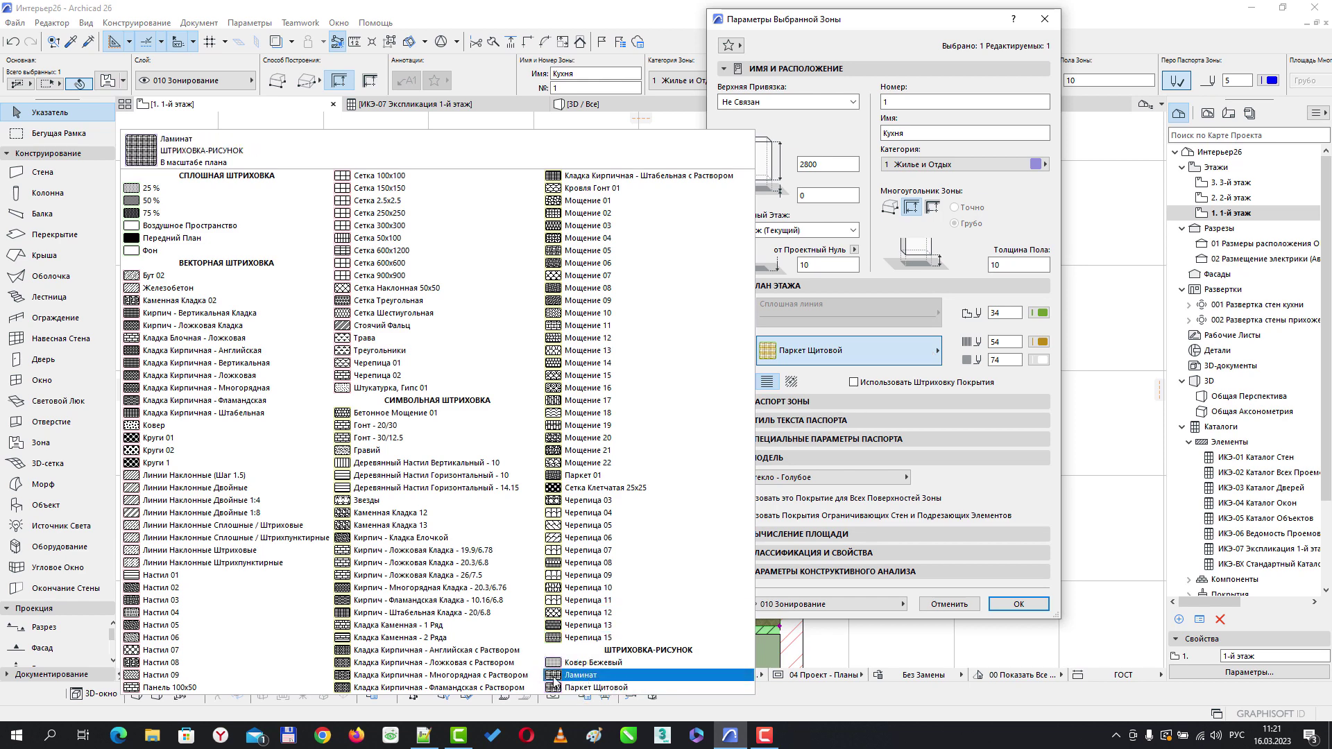
{"action": "left_click", "coordinate": [555, 677]}
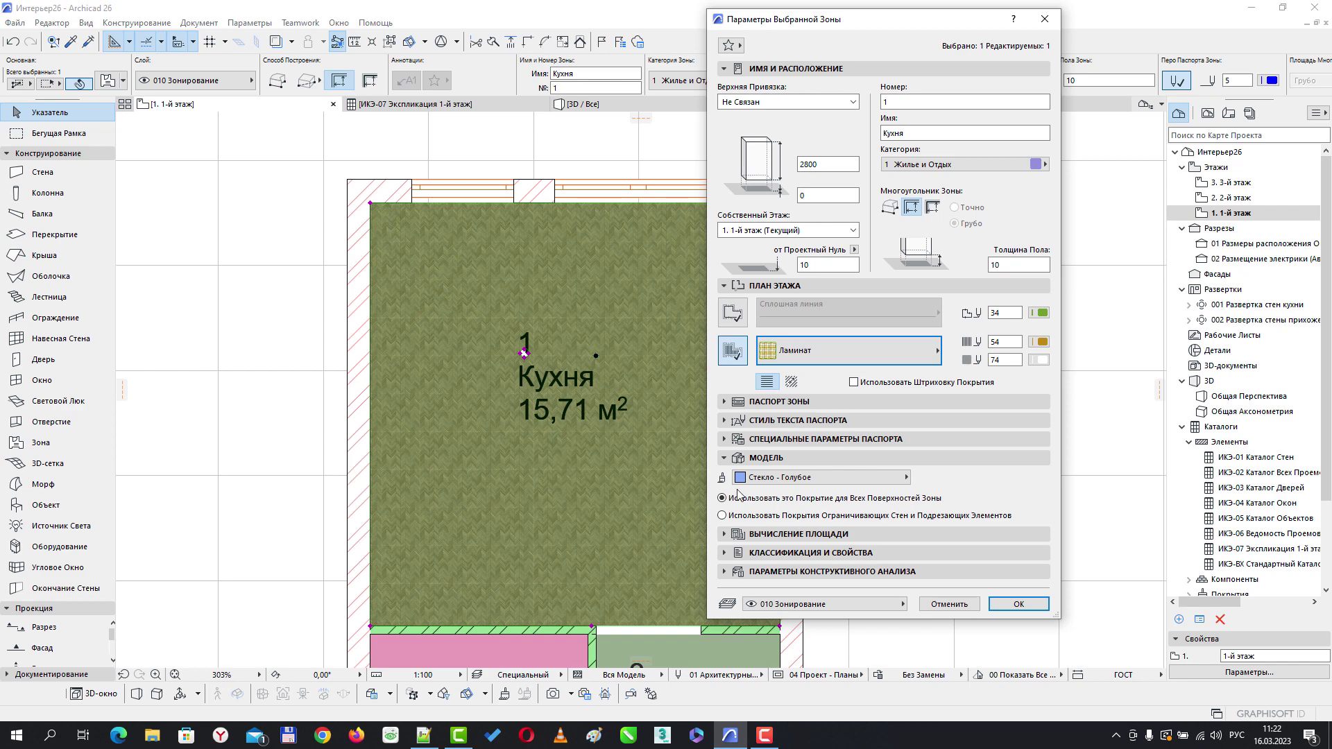
{"action": "left_click", "coordinate": [791, 383]}
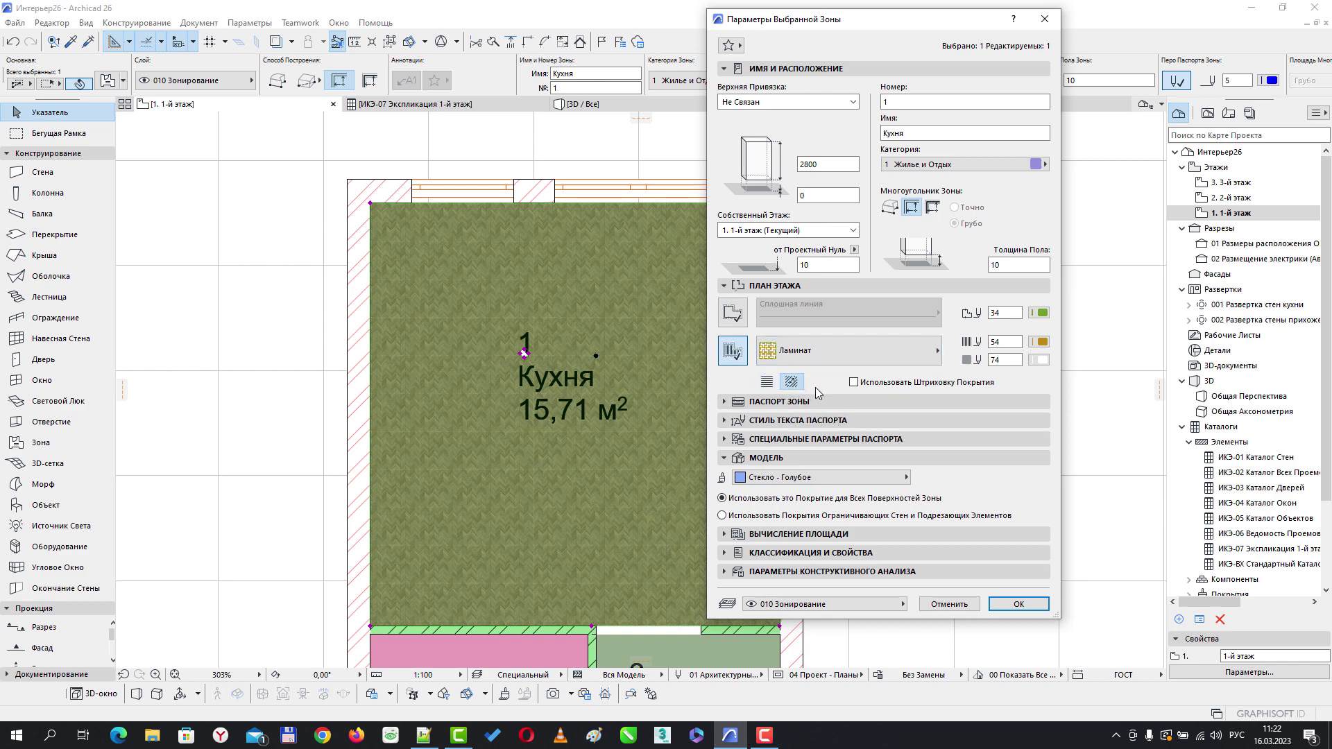
{"action": "left_click", "coordinate": [1019, 605]}
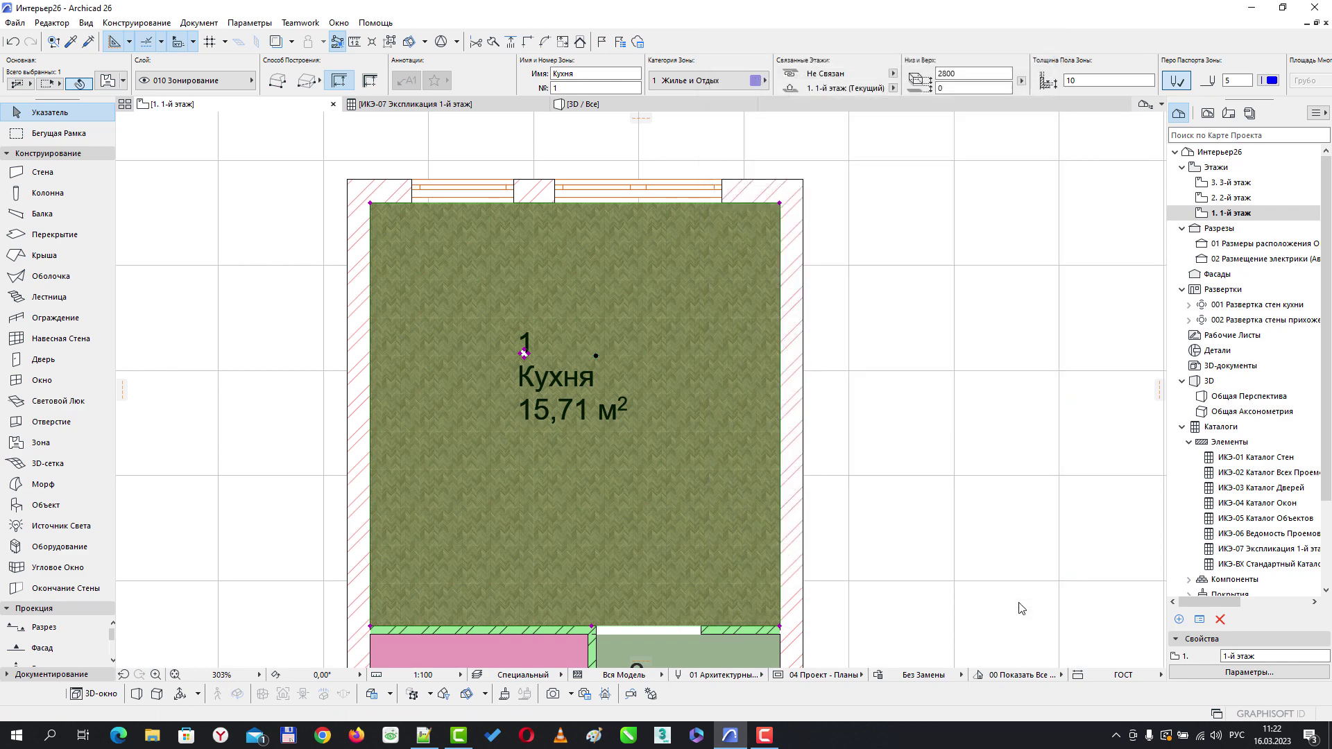
Move the origin of the laminate pattern to the upper-left inner corner of the kitchen zone
{"action": "scroll", "coordinate": [524, 412], "scroll_direction": "up", "scroll_amount": 1}
{"action": "scroll", "coordinate": [564, 423], "scroll_direction": "down", "scroll_amount": 1}
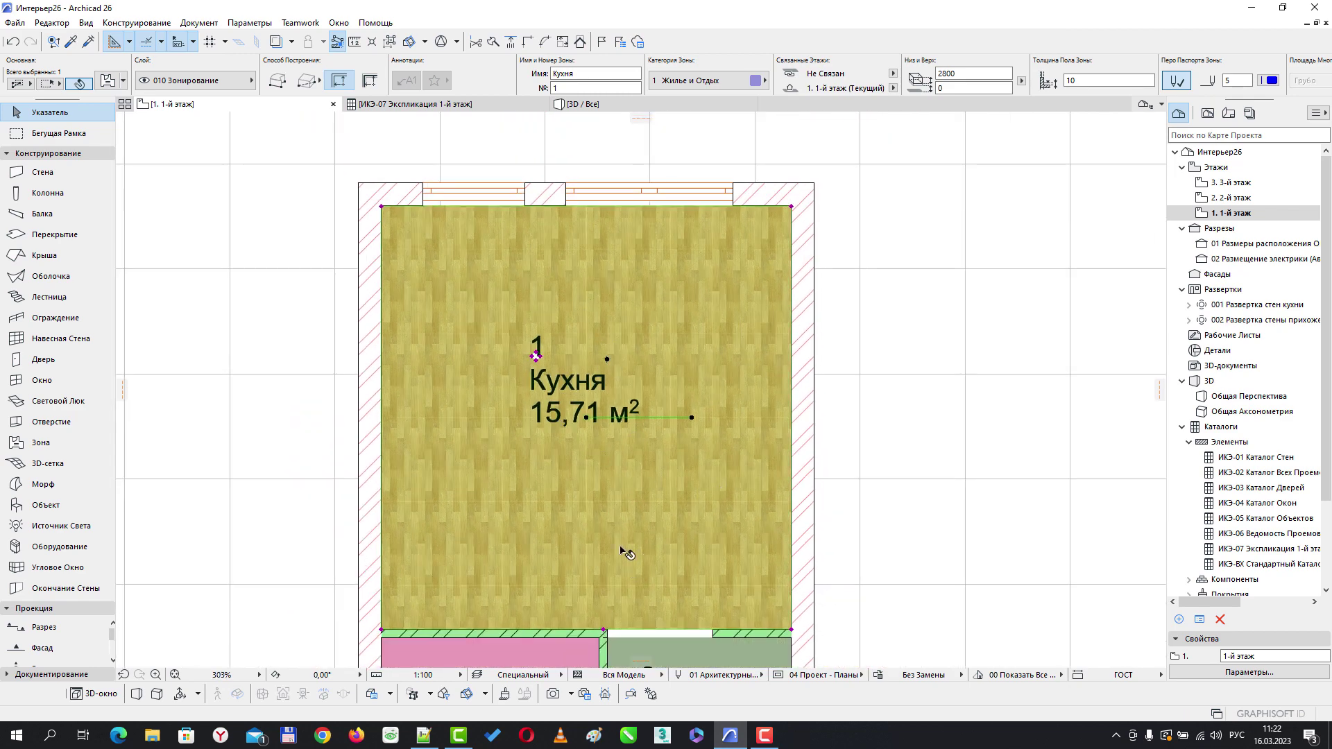
{"action": "left_click", "coordinate": [587, 418]}
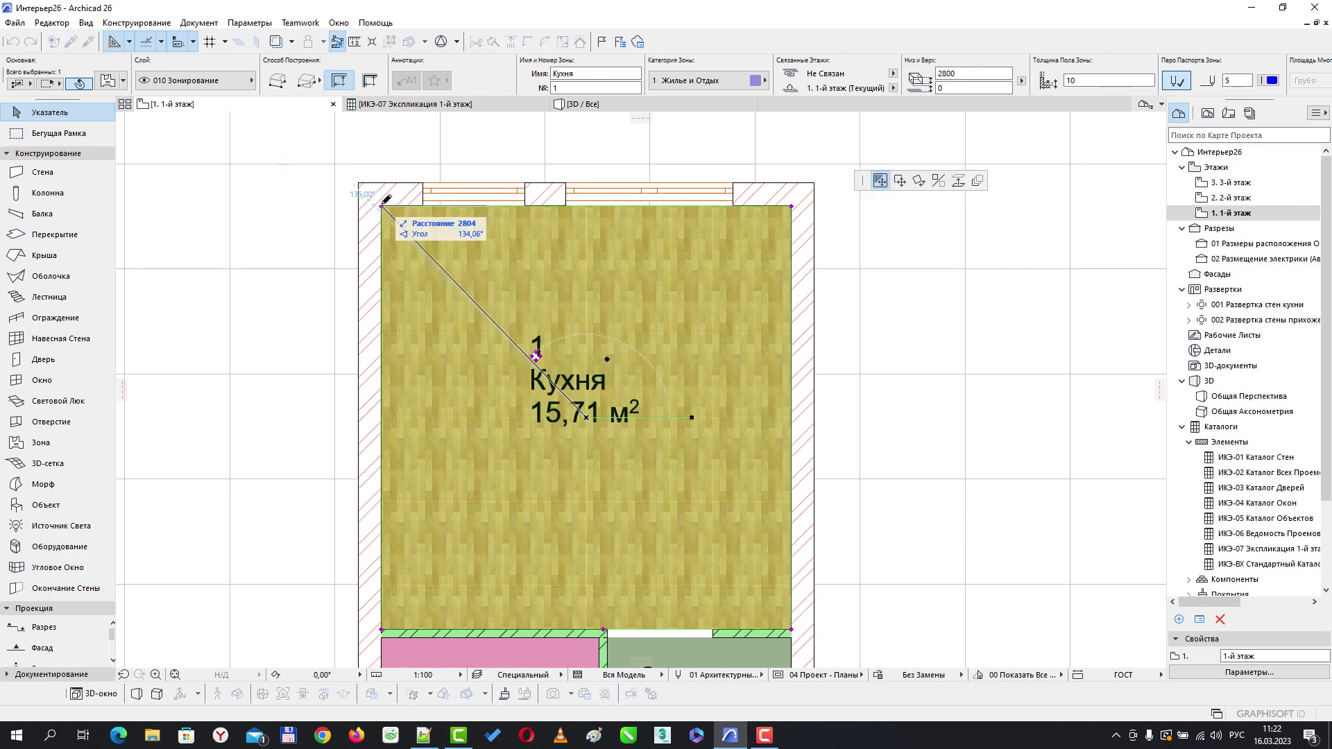
{"action": "key", "text": "Escape"}
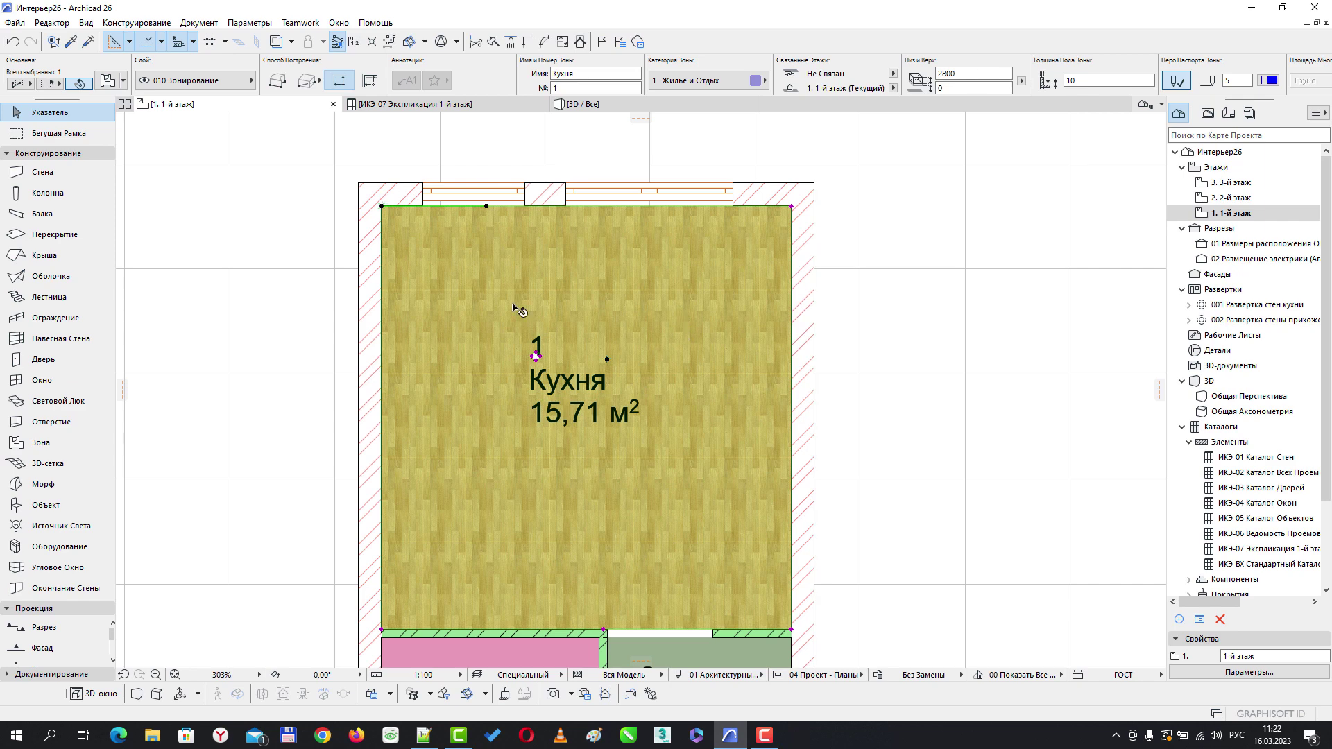
Try rotating the kitchen's laminate pattern diagonally about its corner origin, undo the rotation, and clear the zone selection
{"action": "scroll", "coordinate": [517, 310], "scroll_direction": "up", "scroll_amount": 3}
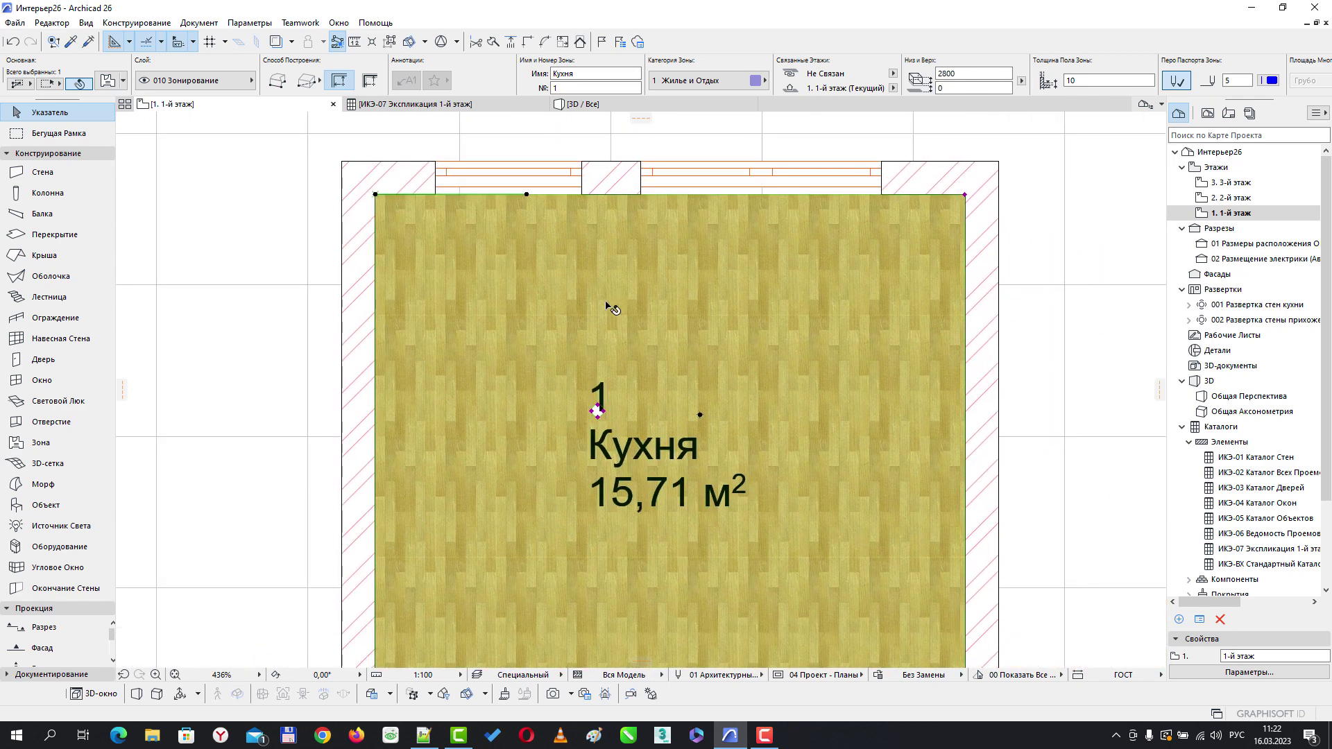
{"action": "left_click", "coordinate": [528, 197]}
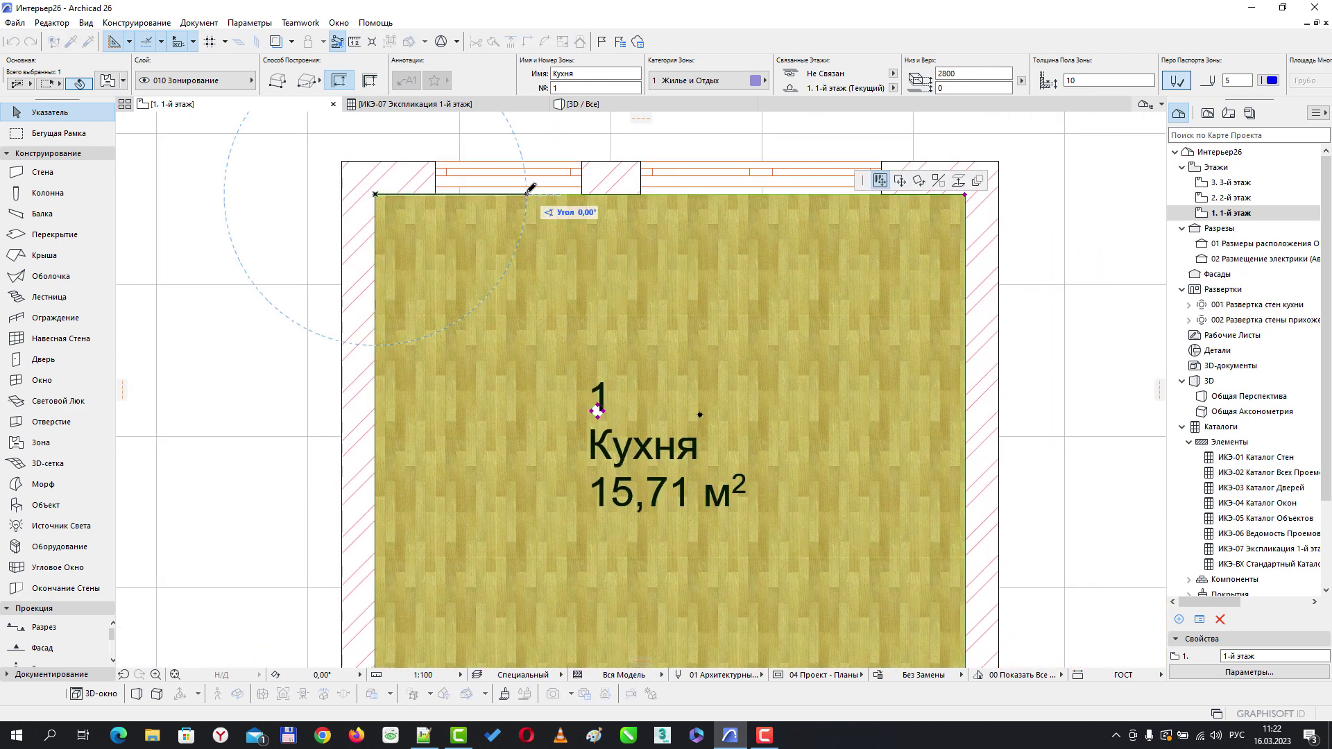
{"action": "left_click", "coordinate": [477, 290]}
{"action": "scroll", "coordinate": [611, 366], "scroll_direction": "down", "scroll_amount": 4}
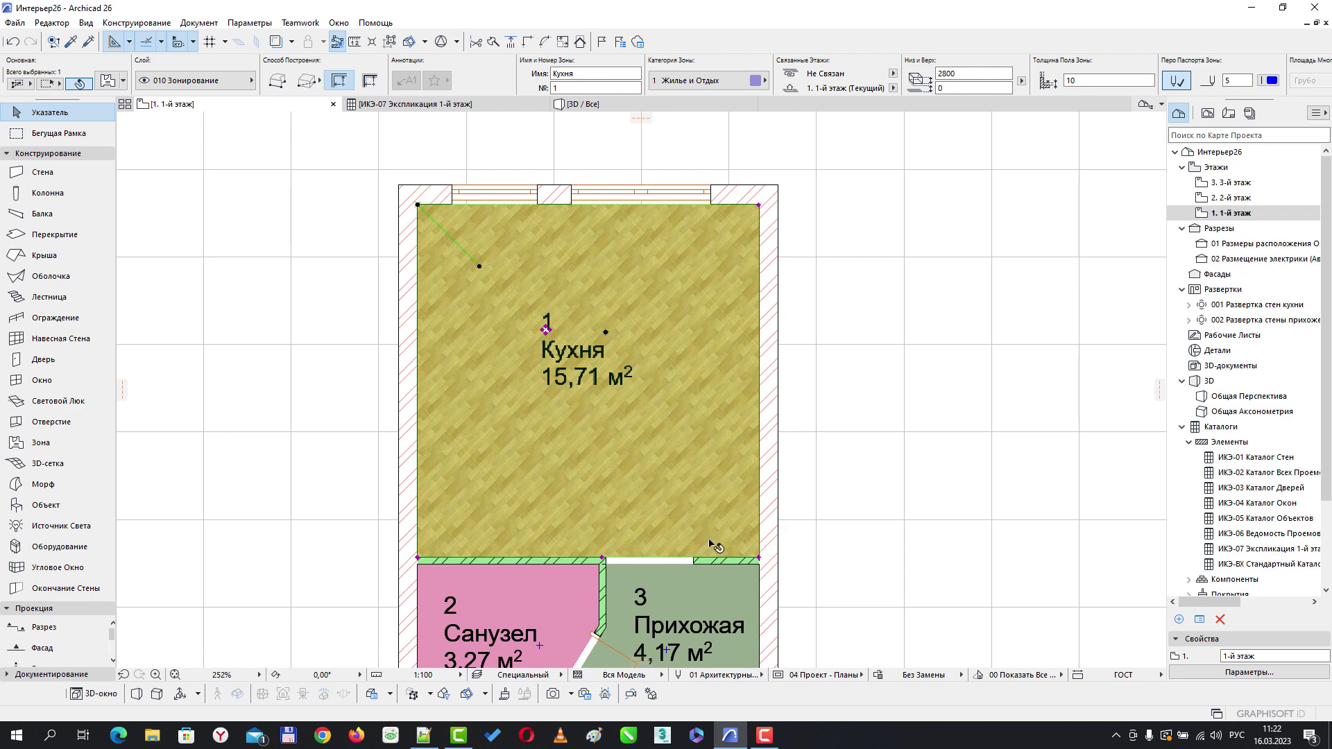
{"action": "left_click", "coordinate": [12, 42]}
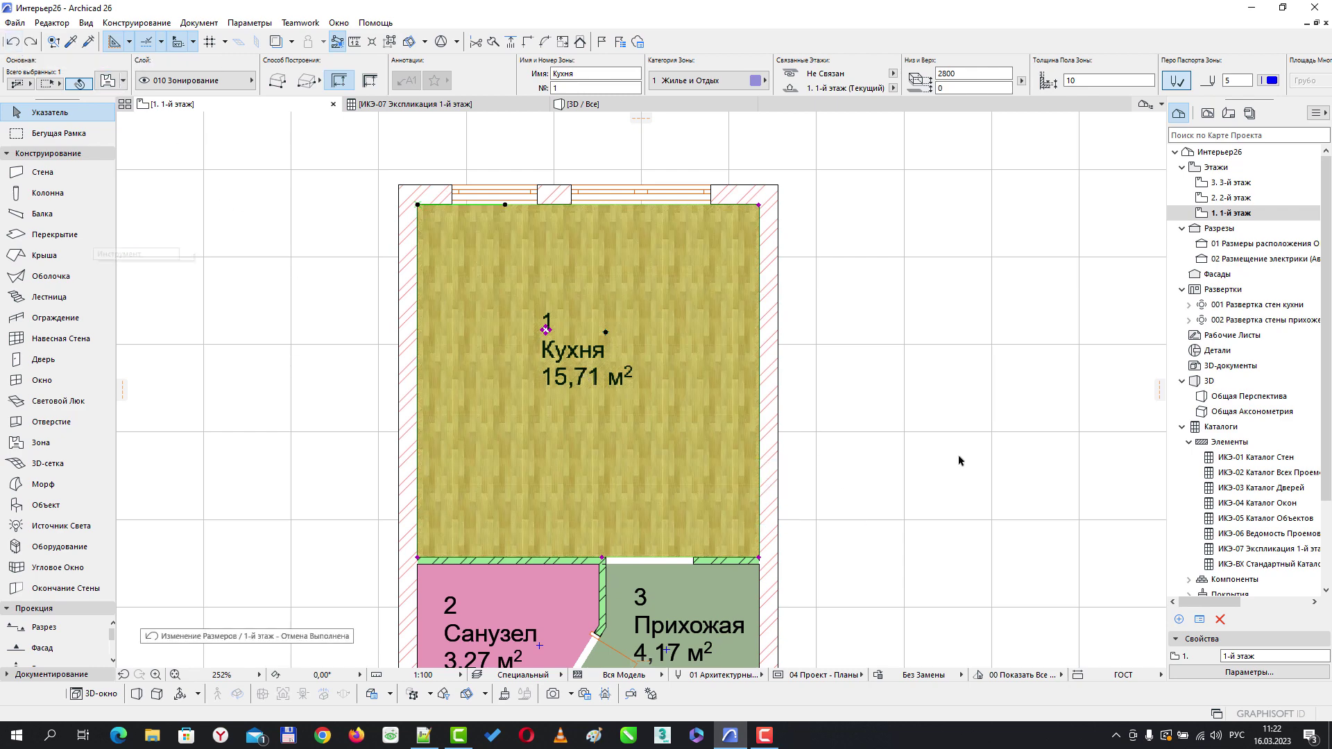
{"action": "left_click", "coordinate": [892, 445]}
{"action": "scroll", "coordinate": [648, 470], "scroll_direction": "up", "scroll_amount": 6}
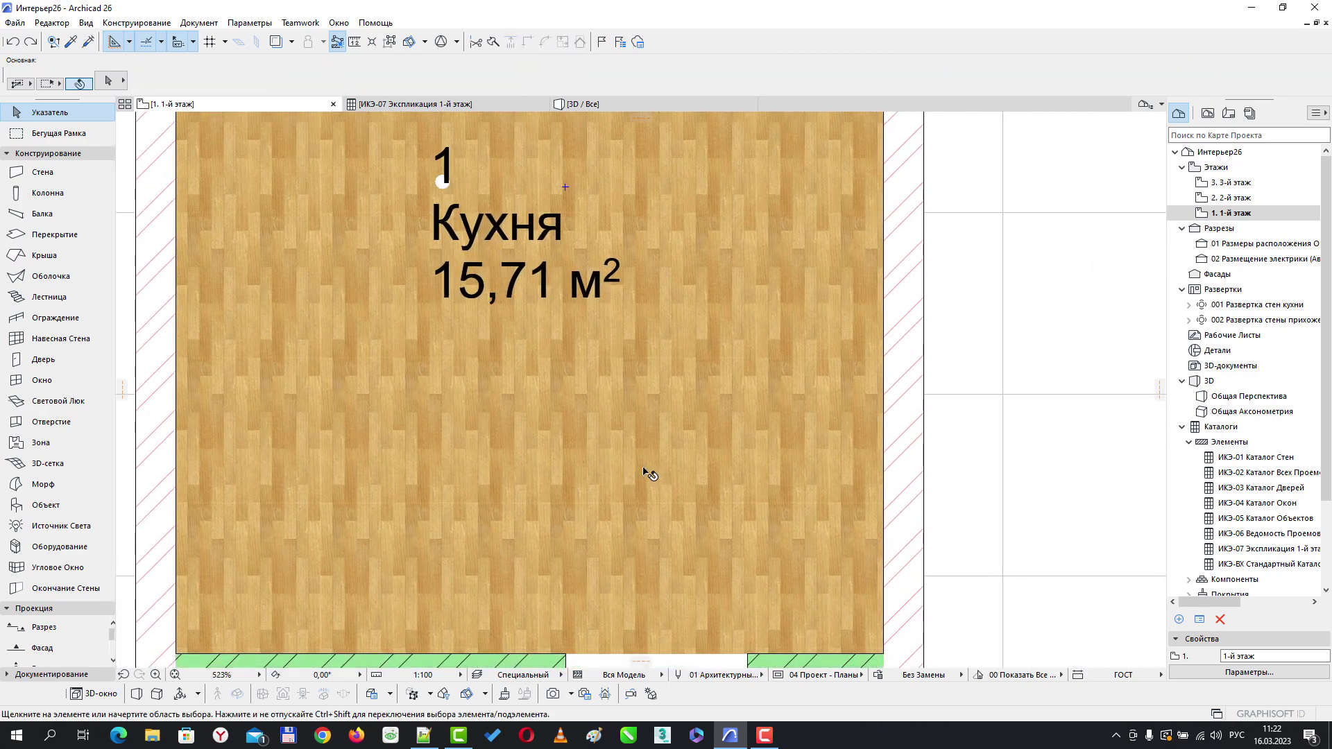